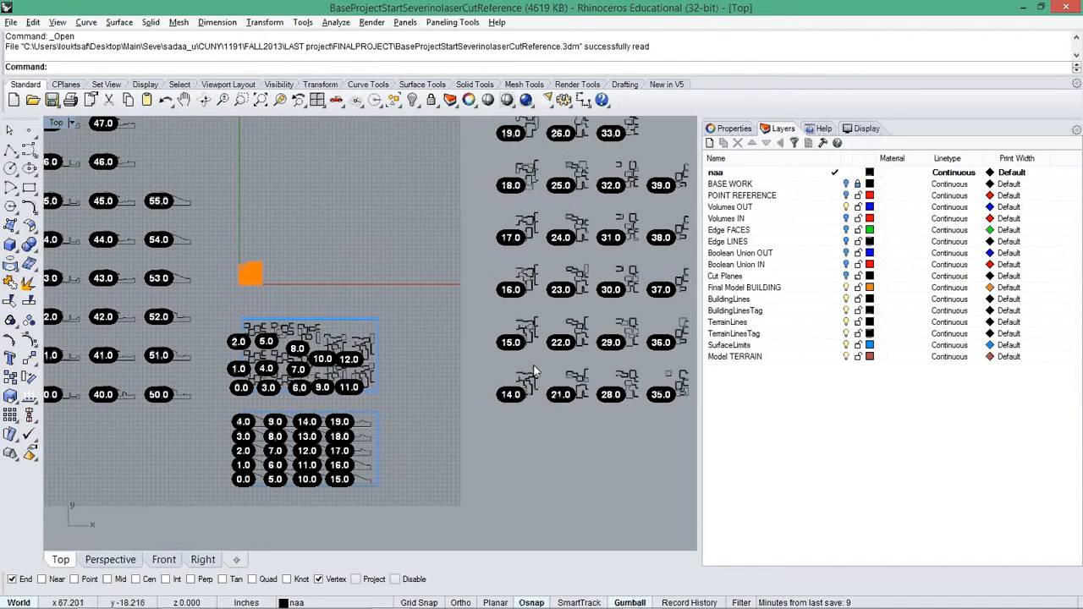
Examine the numbered building section pieces around and inside the upper sheet, and check its inner and outer boundary rectangles
{"action": "scroll", "coordinate": [296, 339], "scroll_direction": "up", "scroll_amount": 10}
{"action": "right_click_drag", "start_coordinate": [256, 309], "coordinate": [235, 271]}
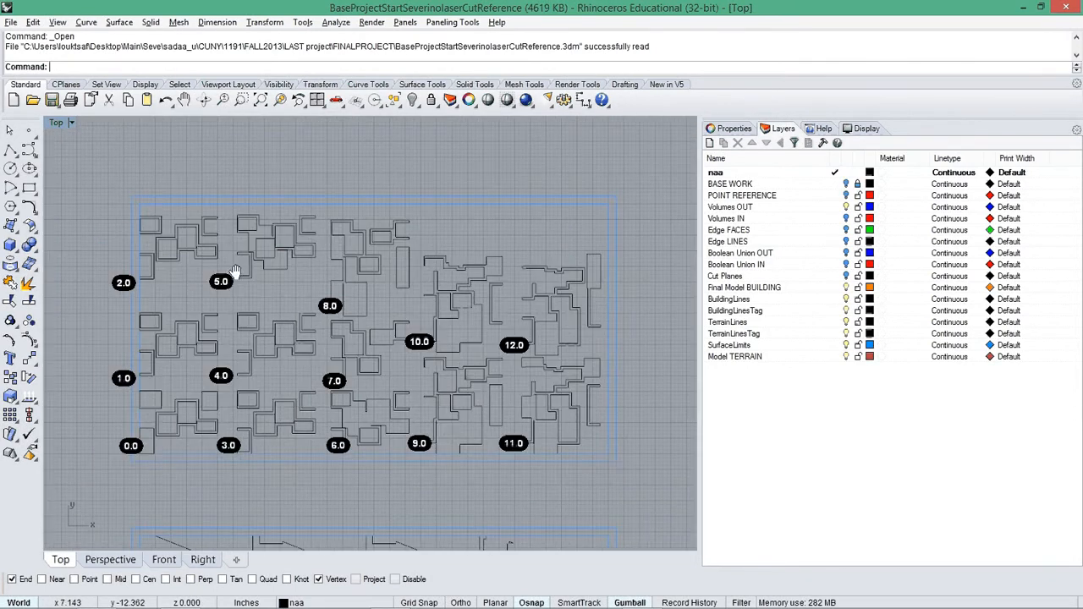
{"action": "right_click_drag", "start_coordinate": [233, 316], "coordinate": [280, 279]}
{"action": "scroll", "coordinate": [167, 313], "scroll_direction": "down", "scroll_amount": 5}
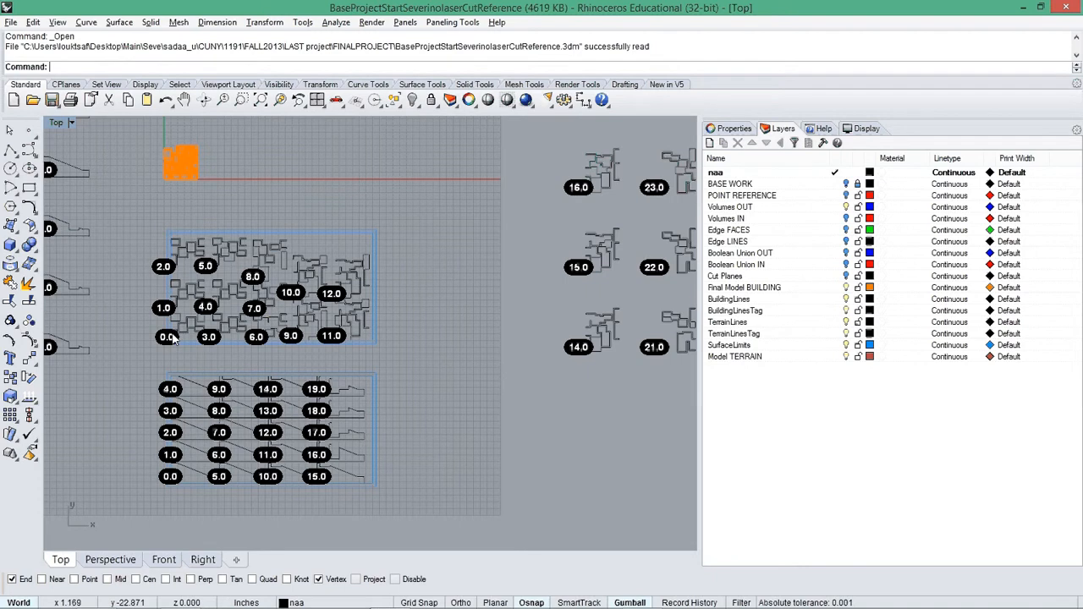
{"action": "scroll", "coordinate": [406, 378], "scroll_direction": "down", "scroll_amount": 4}
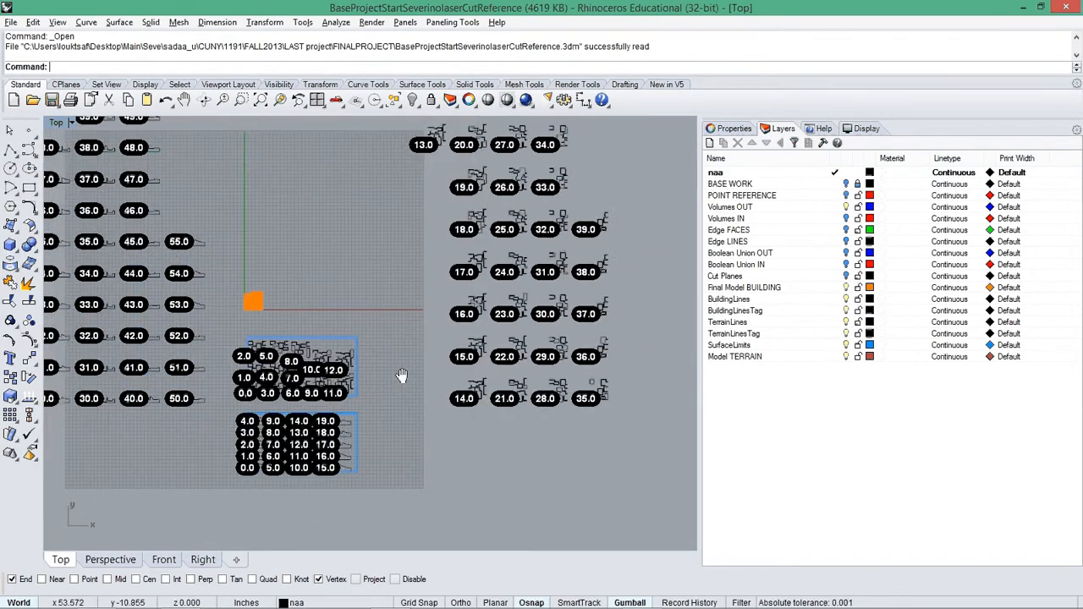
{"action": "scroll", "coordinate": [411, 300], "scroll_direction": "up", "scroll_amount": 5}
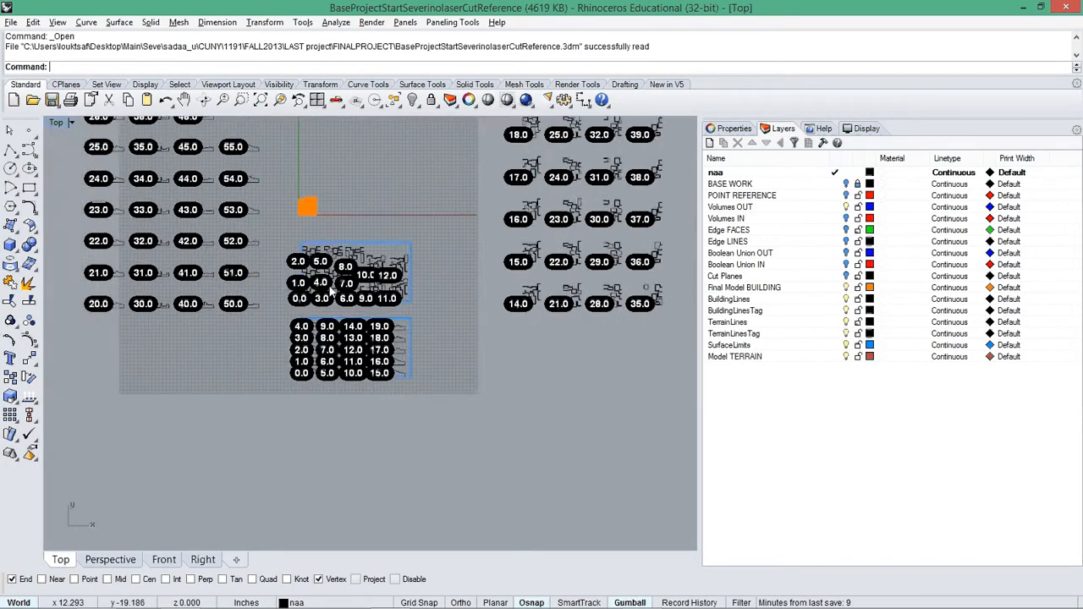
{"action": "scroll", "coordinate": [288, 171], "scroll_direction": "up", "scroll_amount": 3}
{"action": "left_click", "coordinate": [287, 160]}
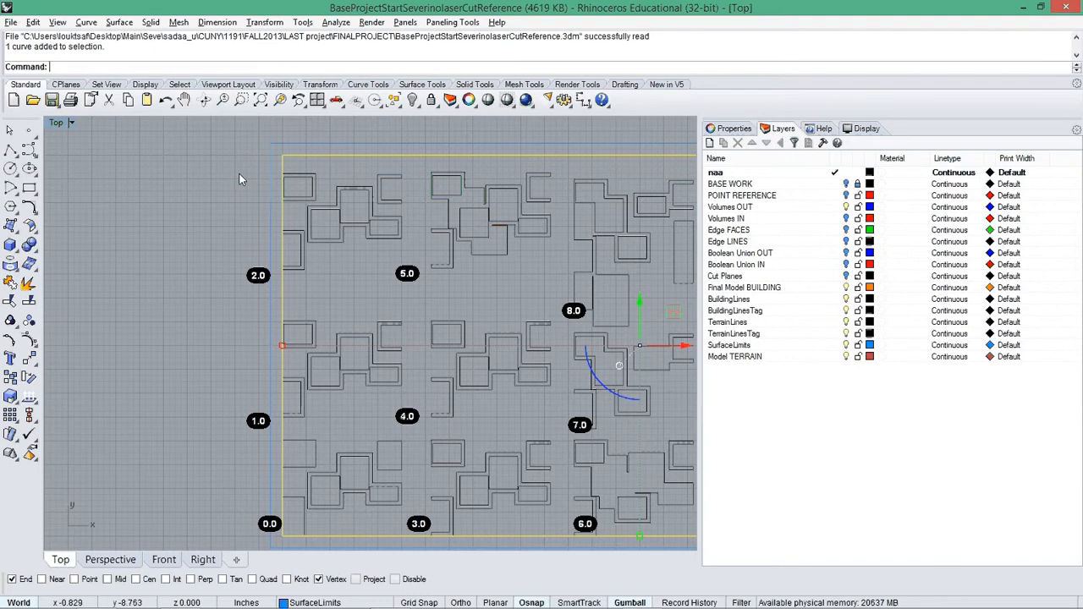
{"action": "left_click", "coordinate": [241, 179]}
{"action": "scroll", "coordinate": [311, 179], "scroll_direction": "down", "scroll_amount": 2}
{"action": "left_click", "coordinate": [318, 159]}
{"action": "left_click", "coordinate": [224, 180]}
Examine the numbered terrain section profiles on the lower sheet, including the fine linework around pieces 17.0 and 18.0
{"action": "scroll", "coordinate": [224, 180], "scroll_direction": "down", "scroll_amount": 4}
{"action": "right_click_drag", "start_coordinate": [383, 321], "coordinate": [372, 205]}
{"action": "scroll", "coordinate": [359, 354], "scroll_direction": "down", "scroll_amount": 4}
{"action": "scroll", "coordinate": [378, 246], "scroll_direction": "up", "scroll_amount": 10}
{"action": "scroll", "coordinate": [359, 252], "scroll_direction": "down", "scroll_amount": 2}
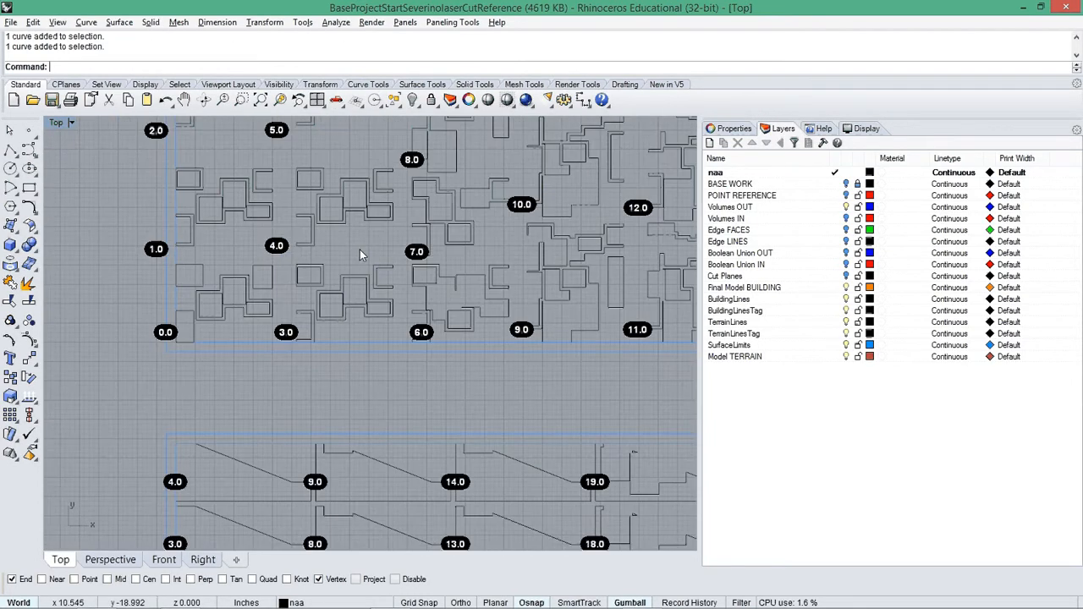
{"action": "scroll", "coordinate": [360, 250], "scroll_direction": "down", "scroll_amount": 2}
{"action": "right_click_drag", "start_coordinate": [326, 398], "coordinate": [313, 191]}
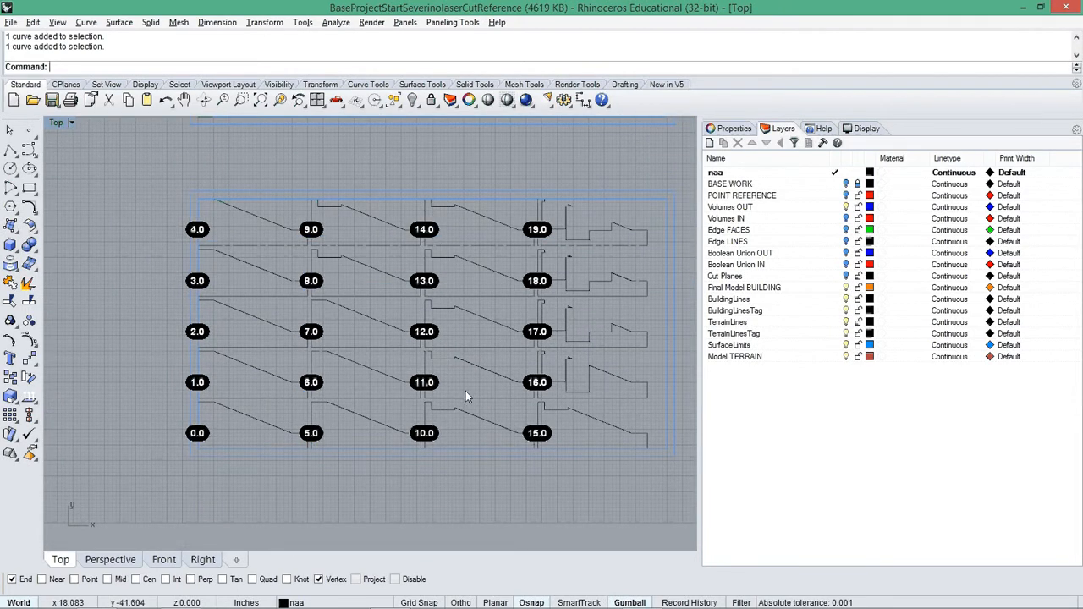
{"action": "scroll", "coordinate": [446, 290], "scroll_direction": "up", "scroll_amount": 8}
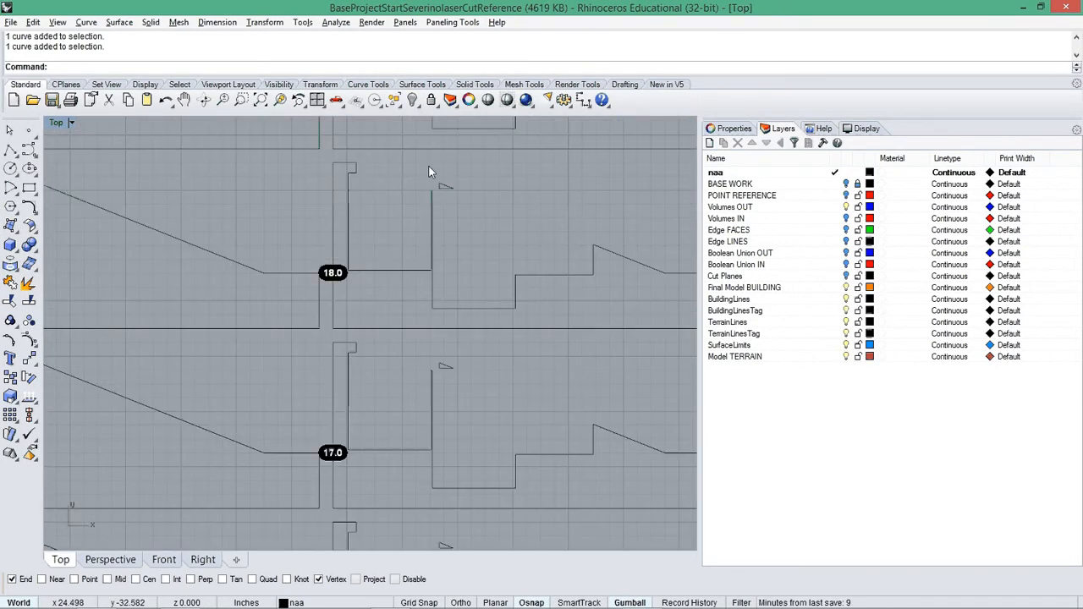
{"action": "scroll", "coordinate": [489, 224], "scroll_direction": "down", "scroll_amount": 10}
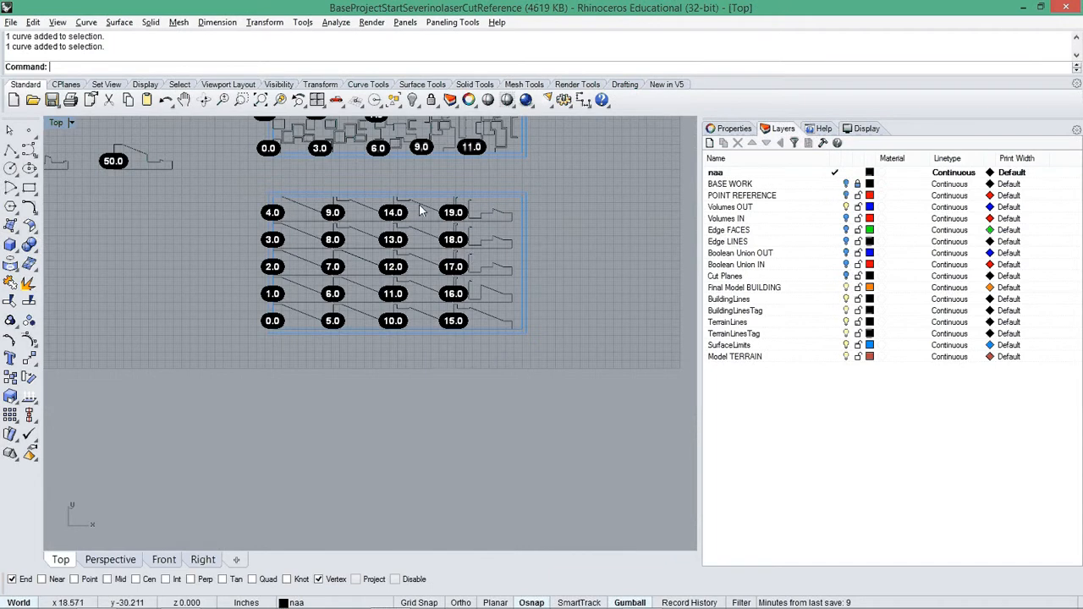
{"action": "scroll", "coordinate": [420, 210], "scroll_direction": "down", "scroll_amount": 3}
{"action": "scroll", "coordinate": [413, 230], "scroll_direction": "up", "scroll_amount": 2}
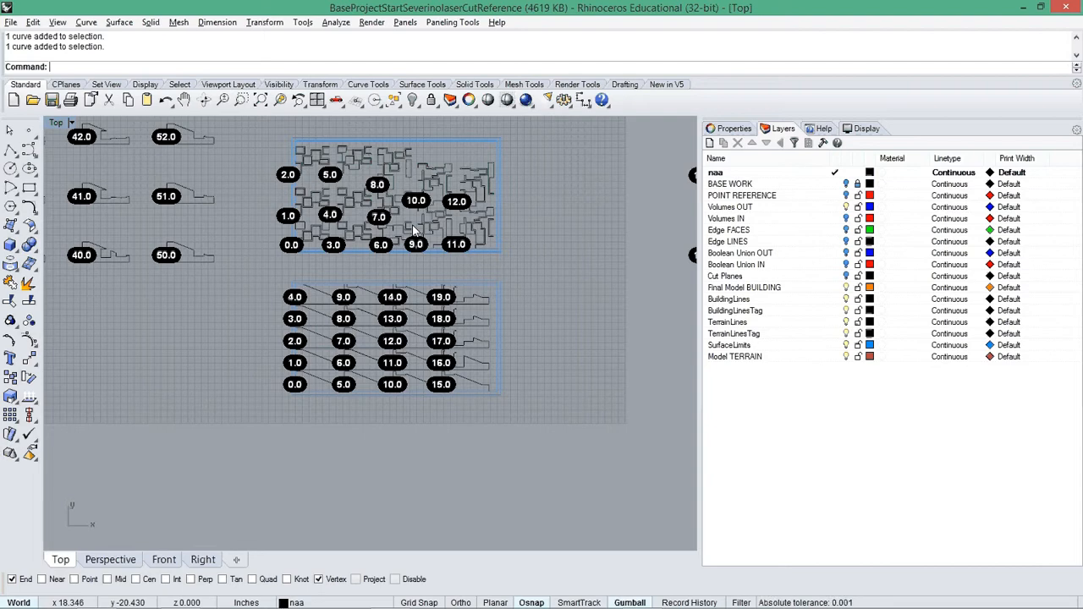
Switch to Chrome and open the Laser Cutting equipment page under Fabrication, starting from the NYCCTfab home page
{"action": "key", "text": "alt+Tab"}
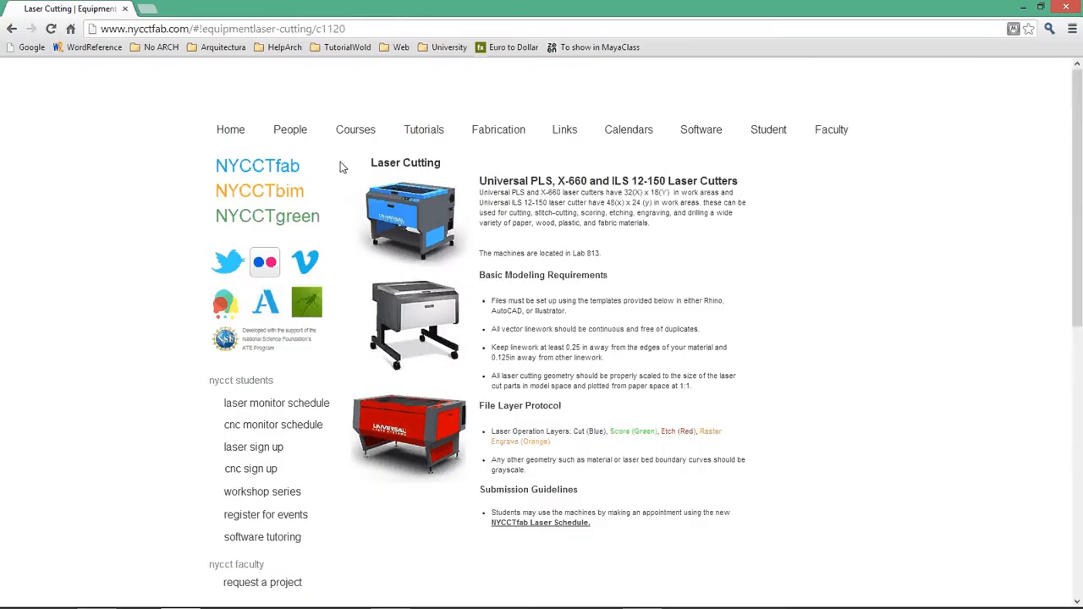
{"action": "left_click", "coordinate": [233, 132]}
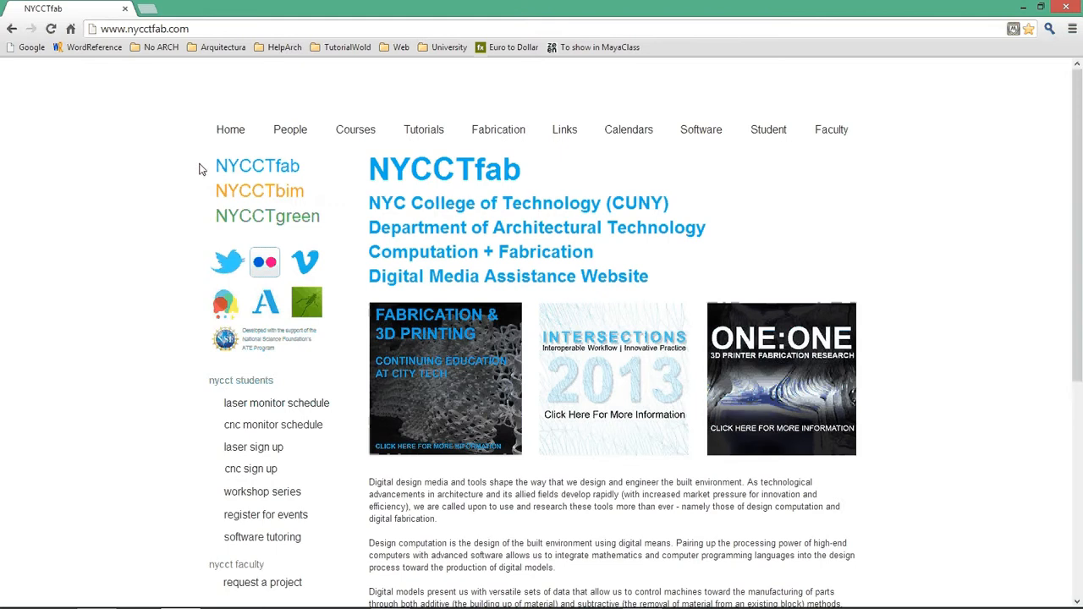
{"action": "mouse_move", "coordinate": [435, 137]}
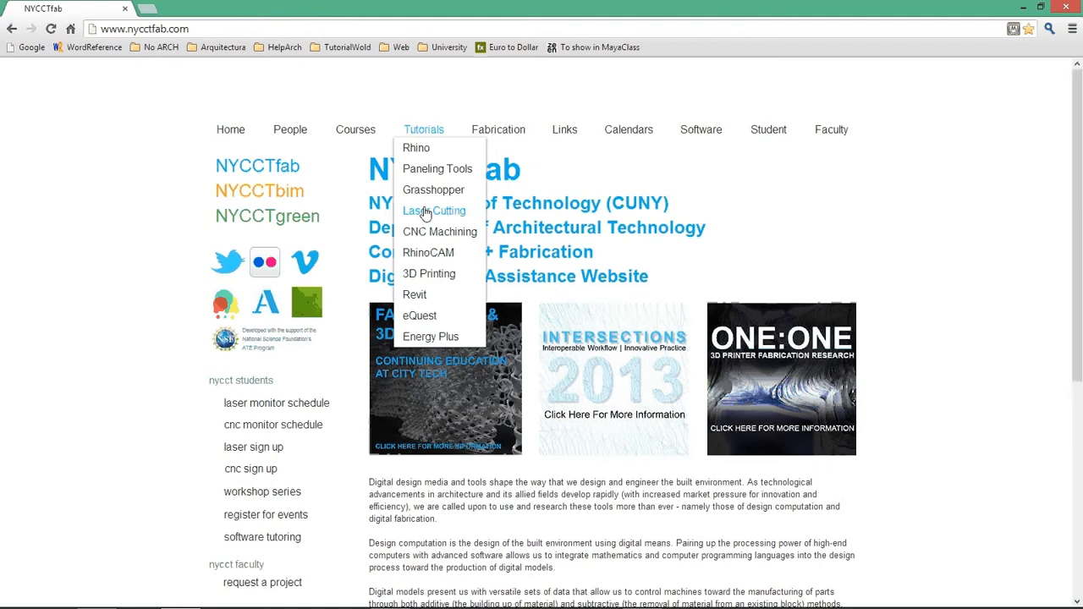
{"action": "mouse_move", "coordinate": [510, 135]}
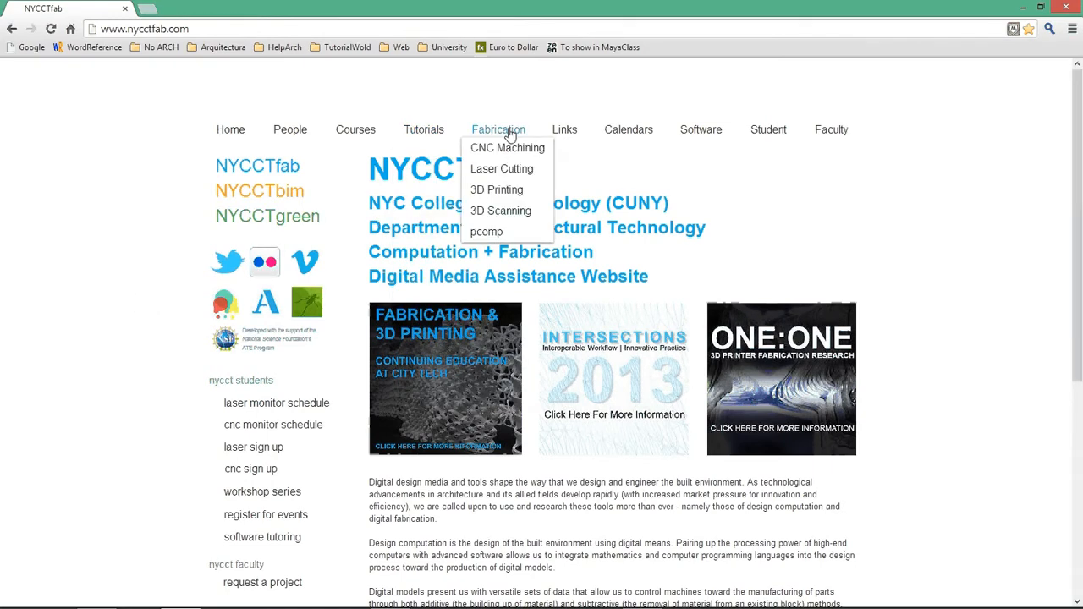
{"action": "left_click", "coordinate": [508, 174]}
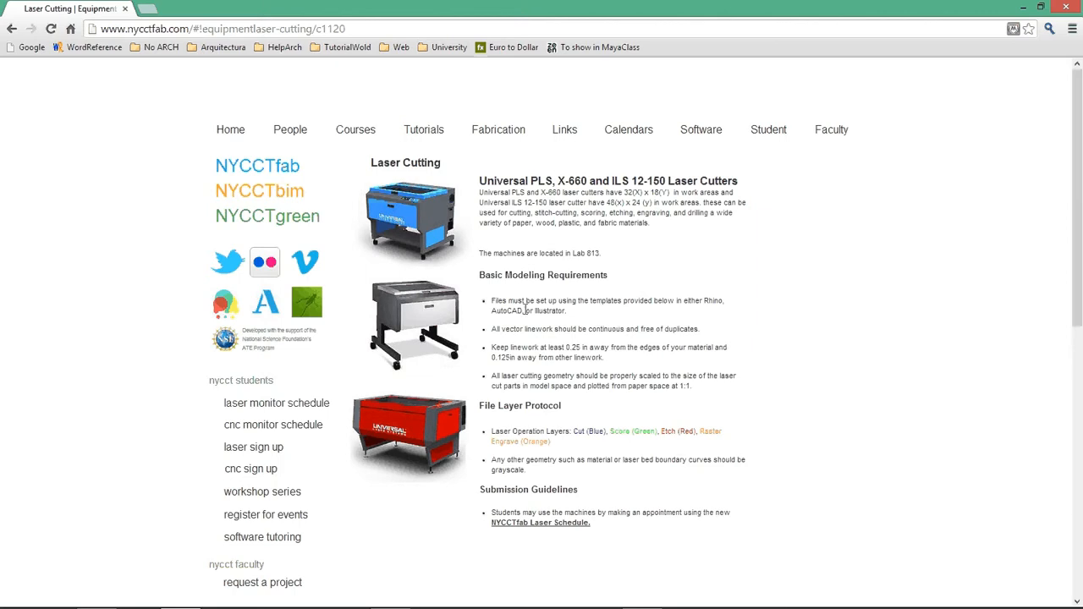
Read the work area sizes for the Universal PLS, X-660 and ILS 12-150 laser cutters
{"action": "left_click_drag", "start_coordinate": [525, 192], "coordinate": [479, 193]}
{"action": "mouse_move", "coordinate": [561, 193]}
{"action": "left_mouse_down"}
{"action": "mouse_move", "coordinate": [541, 192]}
{"action": "mouse_move", "coordinate": [596, 193]}
{"action": "mouse_move", "coordinate": [562, 193]}
{"action": "left_mouse_up"}
{"action": "left_click_drag", "start_coordinate": [669, 193], "coordinate": [624, 193]}
{"action": "left_click", "coordinate": [579, 212]}
{"action": "left_click_drag", "start_coordinate": [547, 203], "coordinate": [479, 204]}
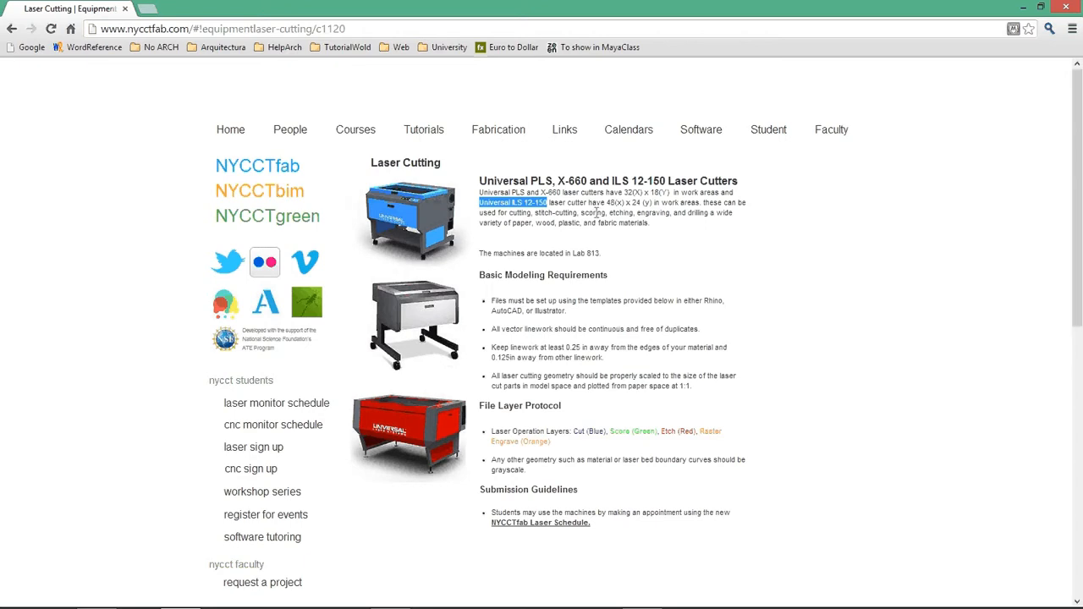
{"action": "left_click_drag", "start_coordinate": [653, 203], "coordinate": [606, 203]}
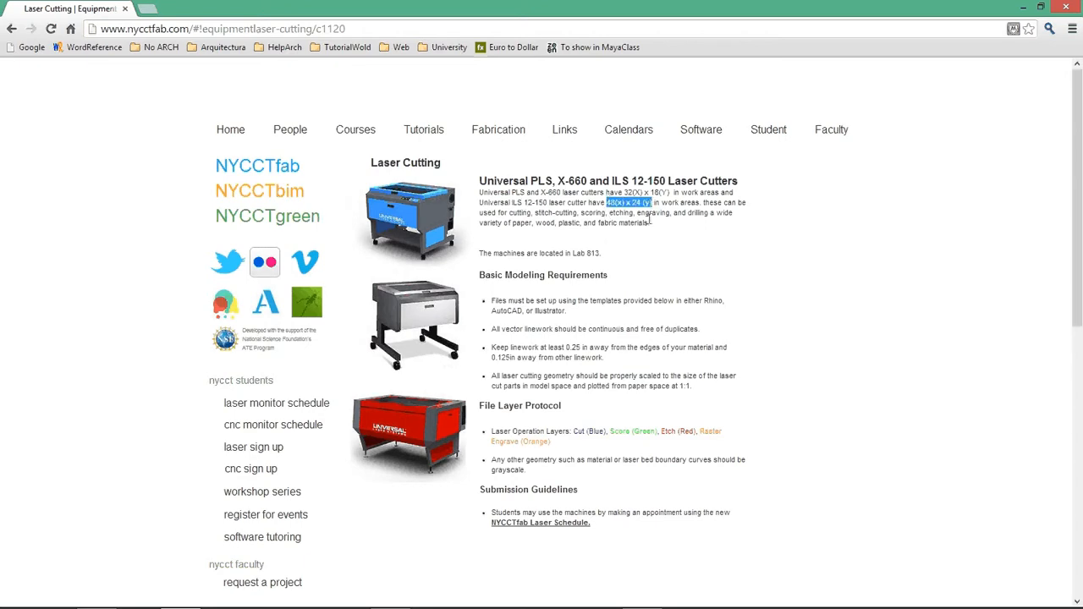
{"action": "left_click", "coordinate": [652, 203]}
{"action": "left_click_drag", "start_coordinate": [640, 203], "coordinate": [630, 203]}
{"action": "left_click", "coordinate": [654, 227]}
Review the basic modeling requirements on duplicate-free linework, spacing from material edges and other lines, and plotting scale
{"action": "left_click_drag", "start_coordinate": [696, 329], "coordinate": [640, 330]}
{"action": "left_click", "coordinate": [649, 348]}
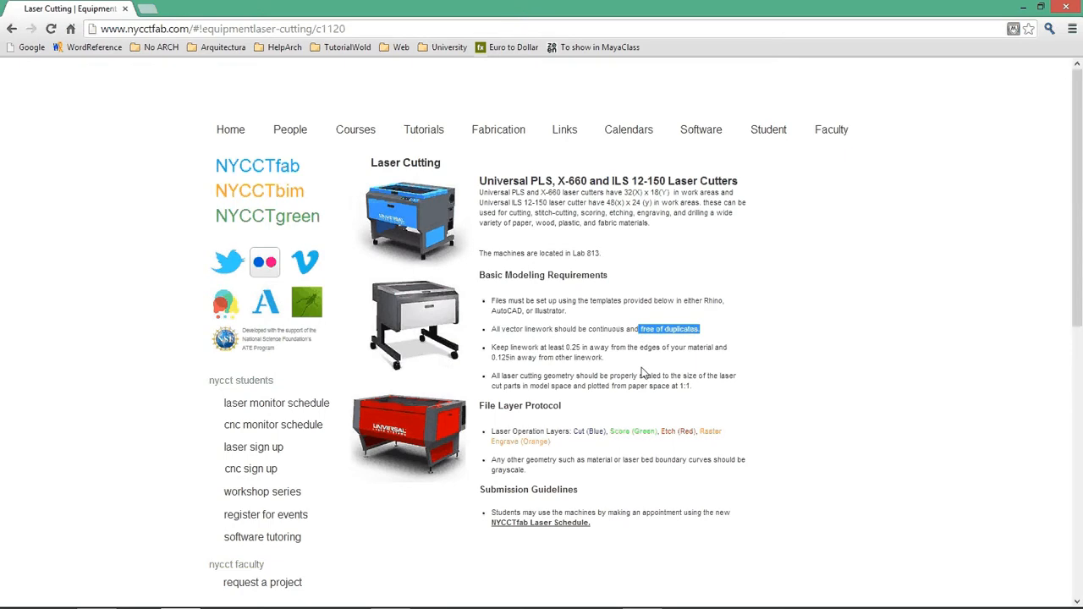
{"action": "left_click", "coordinate": [711, 330]}
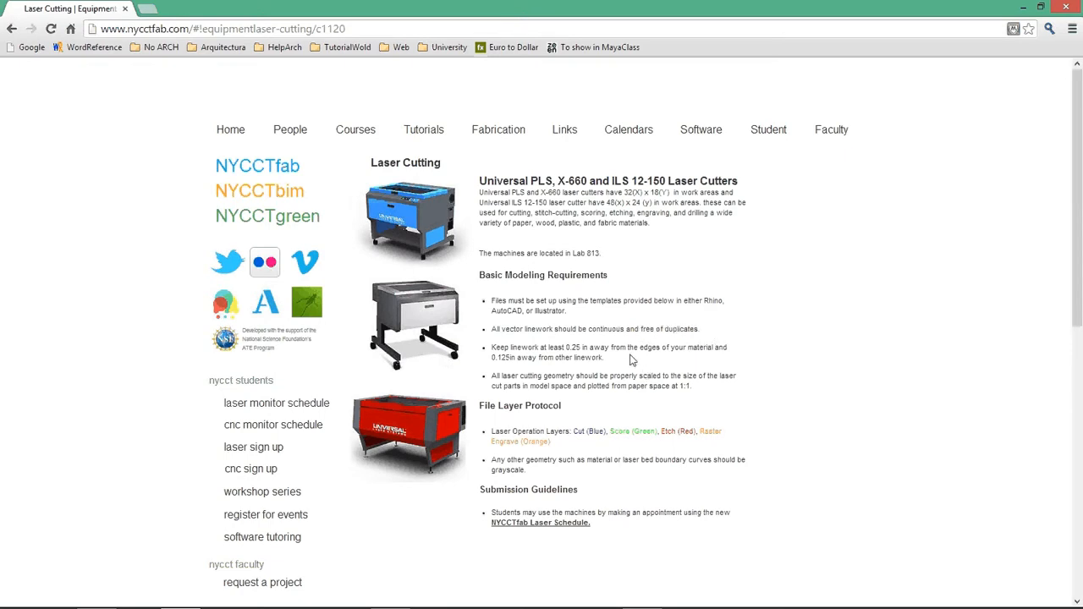
{"action": "triple_click", "coordinate": [584, 356]}
{"action": "left_click", "coordinate": [589, 356]}
{"action": "double_click", "coordinate": [649, 348]}
{"action": "left_click", "coordinate": [694, 391]}
Review the layer colors that the File Layer Protocol assigns to the cut, score, etch and raster engrave operations
{"action": "triple_click", "coordinate": [574, 446]}
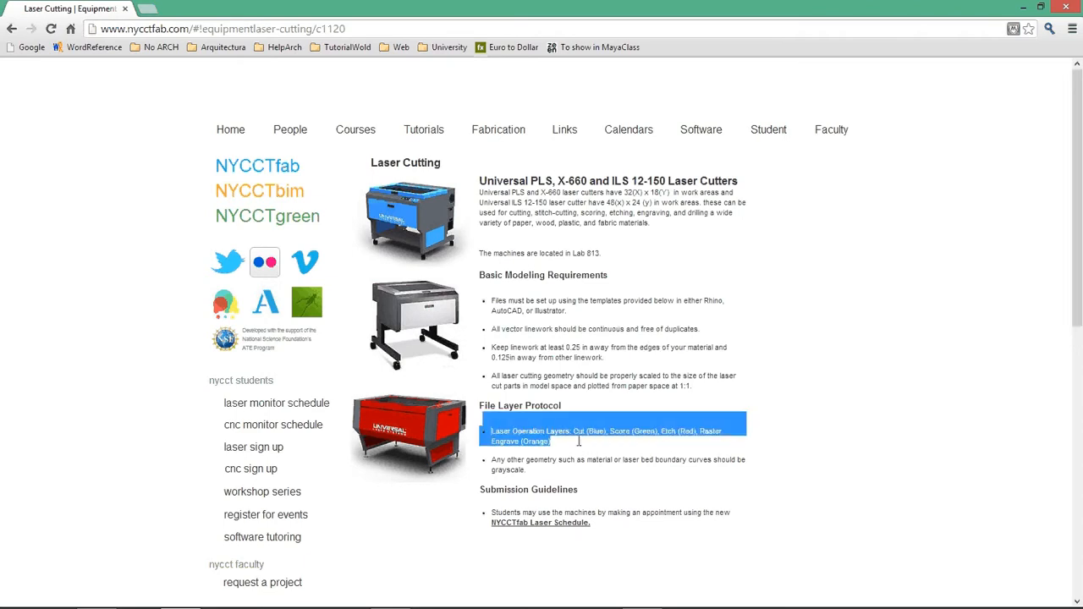
{"action": "left_click", "coordinate": [573, 446]}
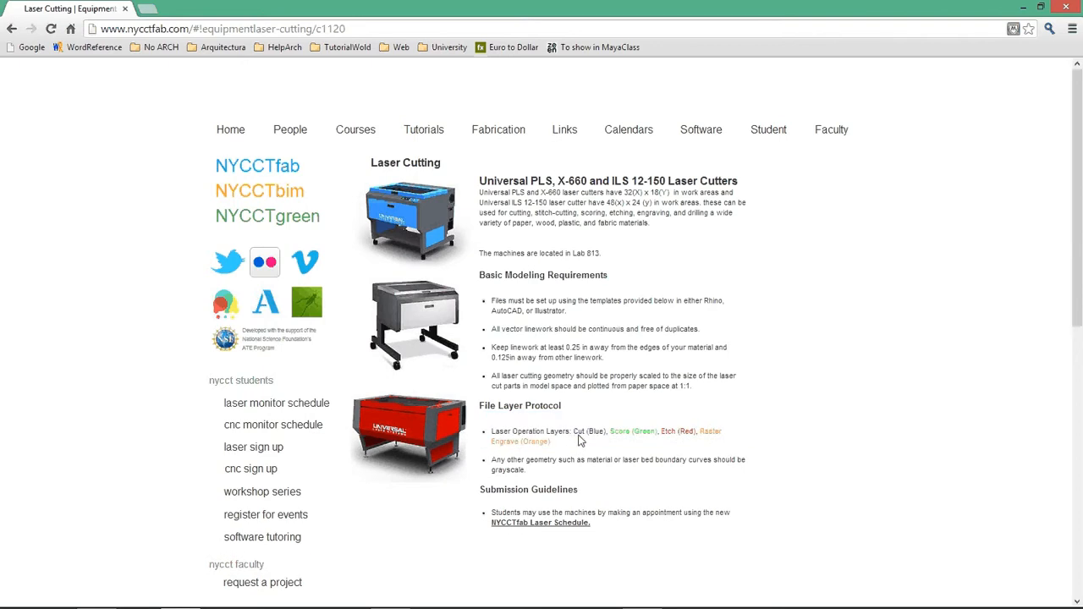
{"action": "left_click_drag", "start_coordinate": [573, 431], "coordinate": [575, 438]}
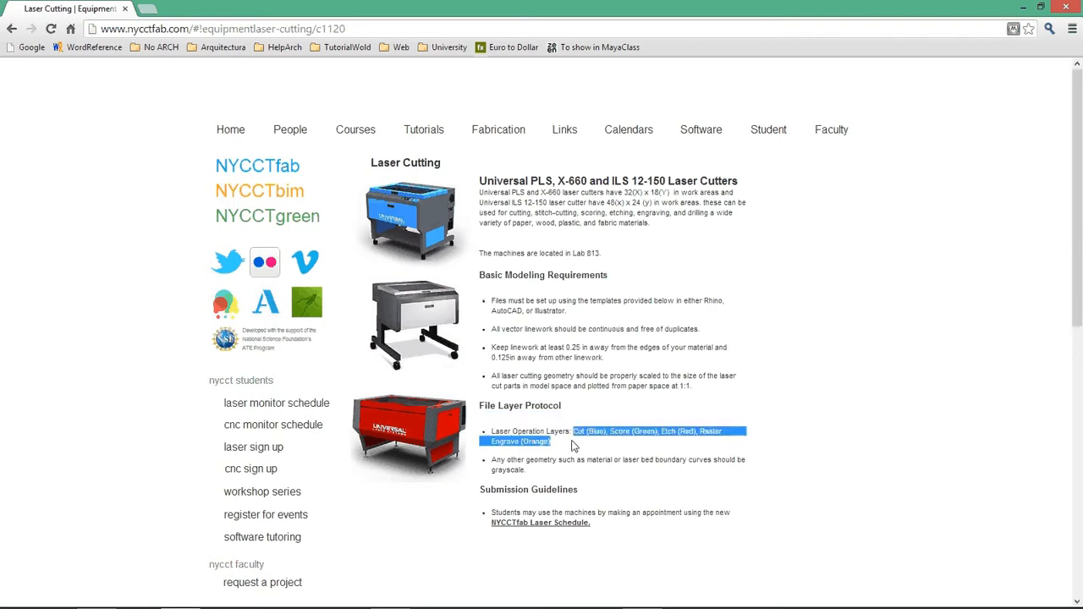
{"action": "left_click", "coordinate": [572, 446]}
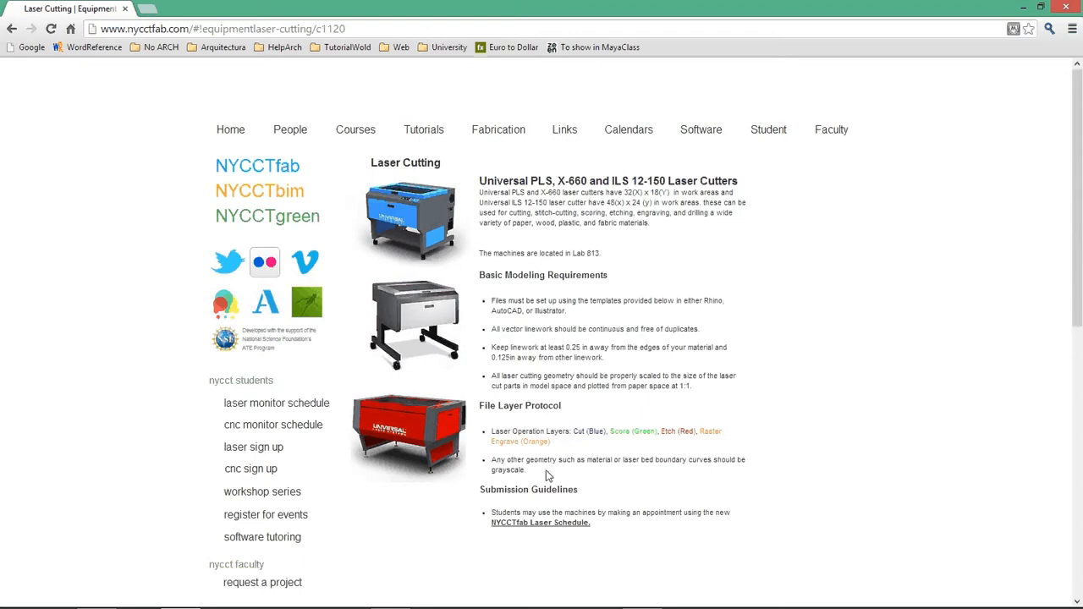
Open the NYCCTfab Laser Schedule, check how to book an empty Wednesday 11/27 slot, and close the schedule
{"action": "scroll", "coordinate": [548, 461], "scroll_direction": "down", "scroll_amount": 3}
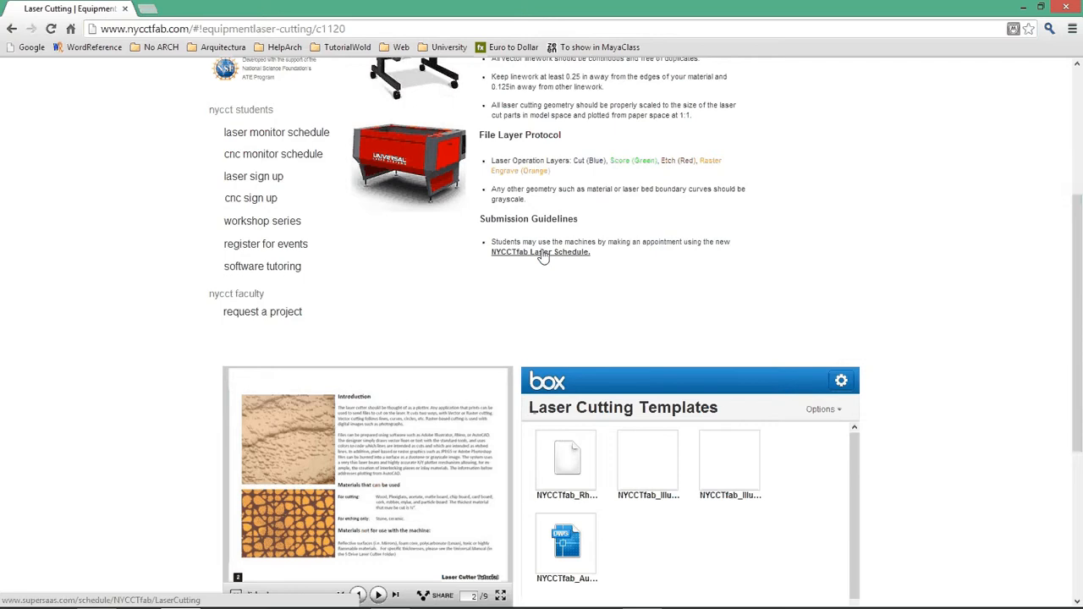
{"action": "left_click", "coordinate": [542, 253]}
{"action": "scroll", "coordinate": [508, 266], "scroll_direction": "down", "scroll_amount": 3}
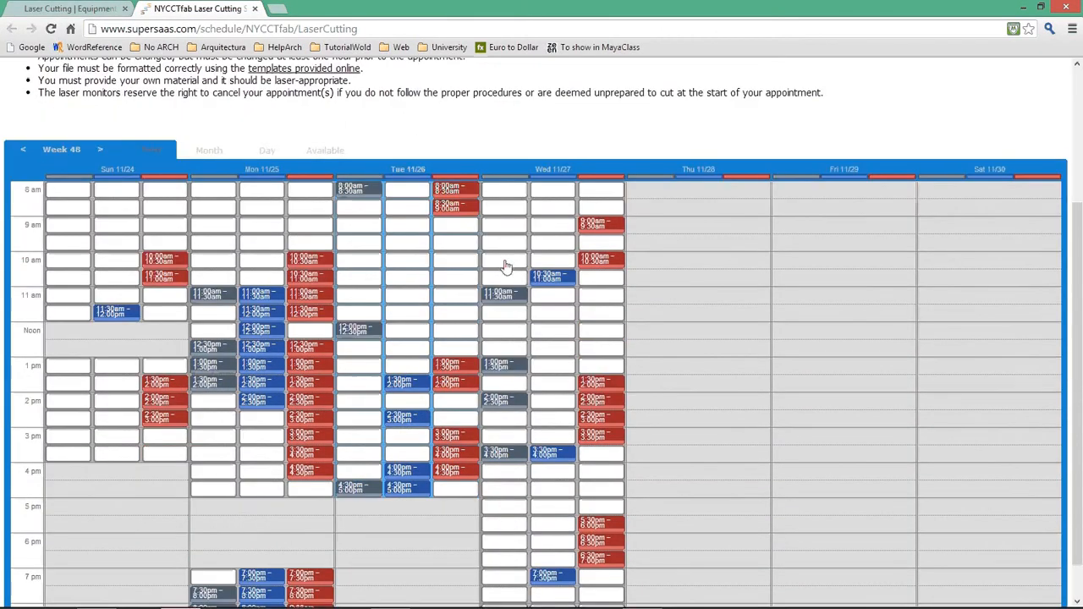
{"action": "left_click", "coordinate": [598, 313]}
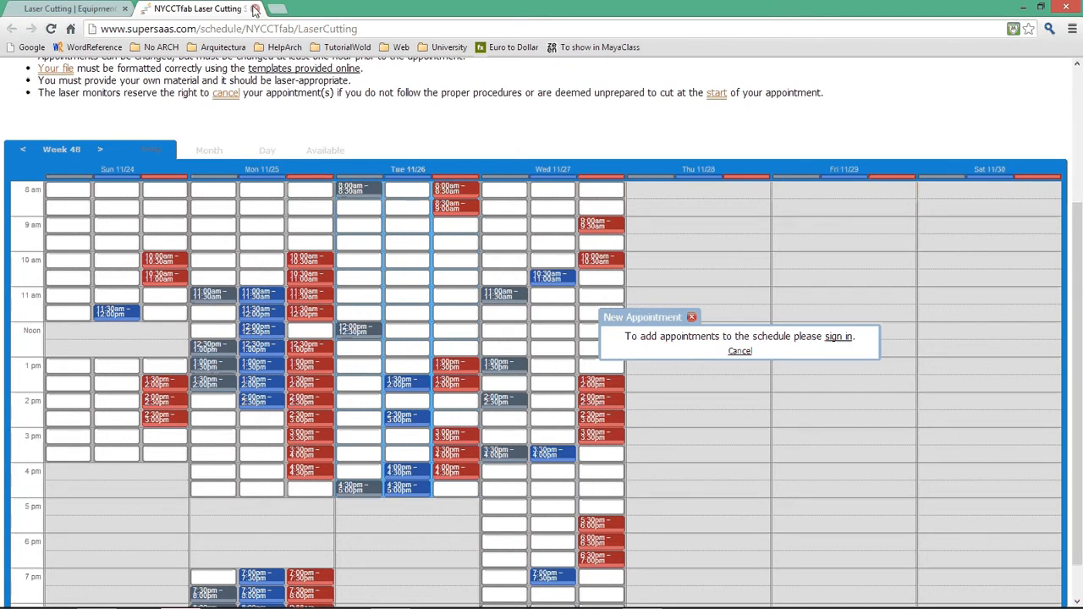
{"action": "left_click", "coordinate": [255, 8]}
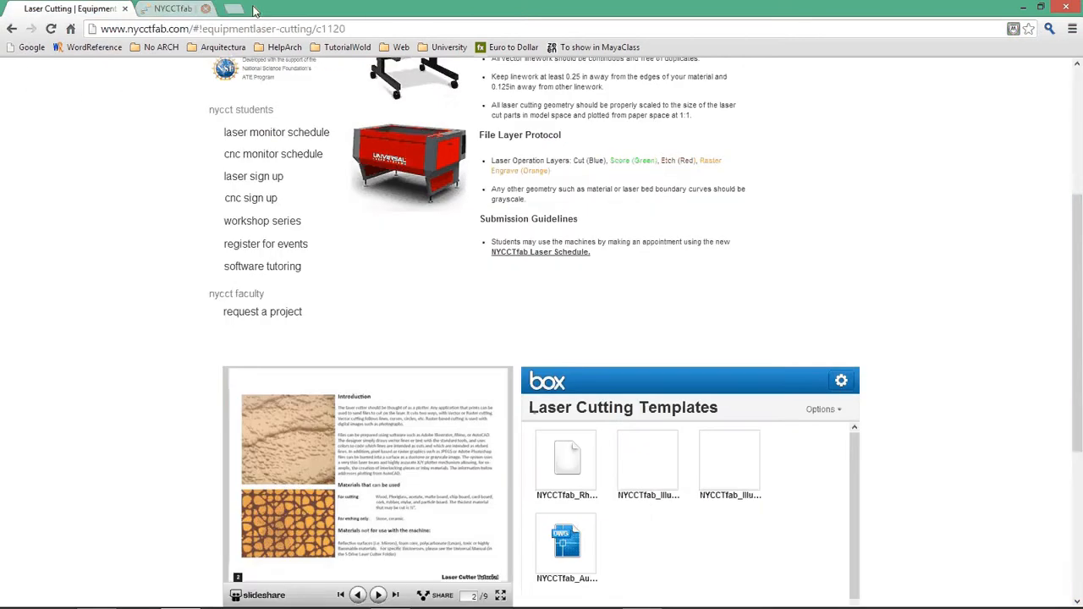
Open the preview of the Rhino 5 file in the Box folder of Laser Cutting Templates
{"action": "scroll", "coordinate": [629, 271], "scroll_direction": "down", "scroll_amount": 1}
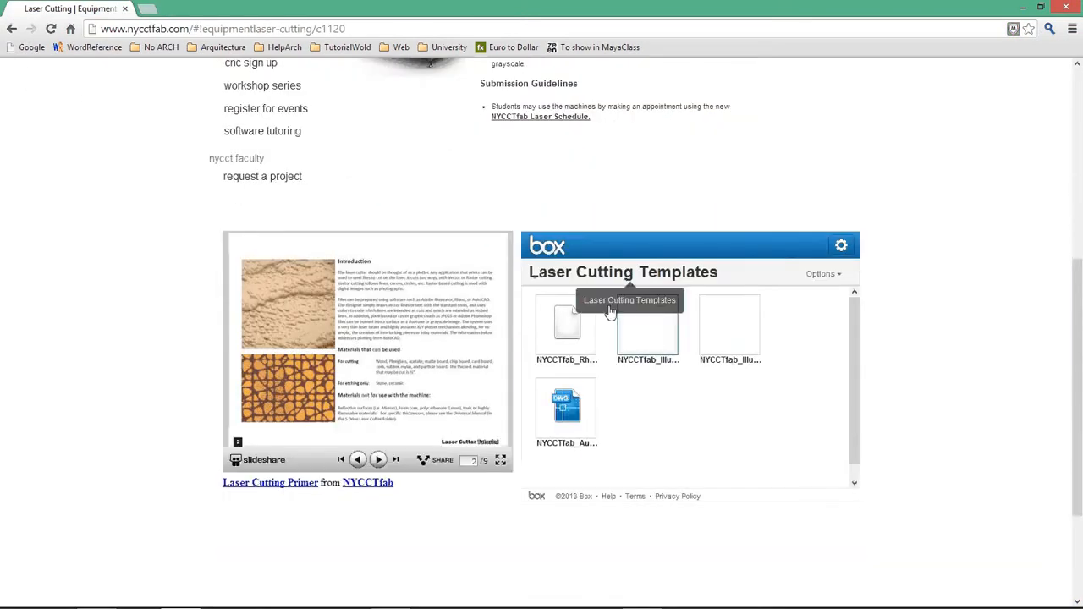
{"action": "left_click", "coordinate": [574, 332]}
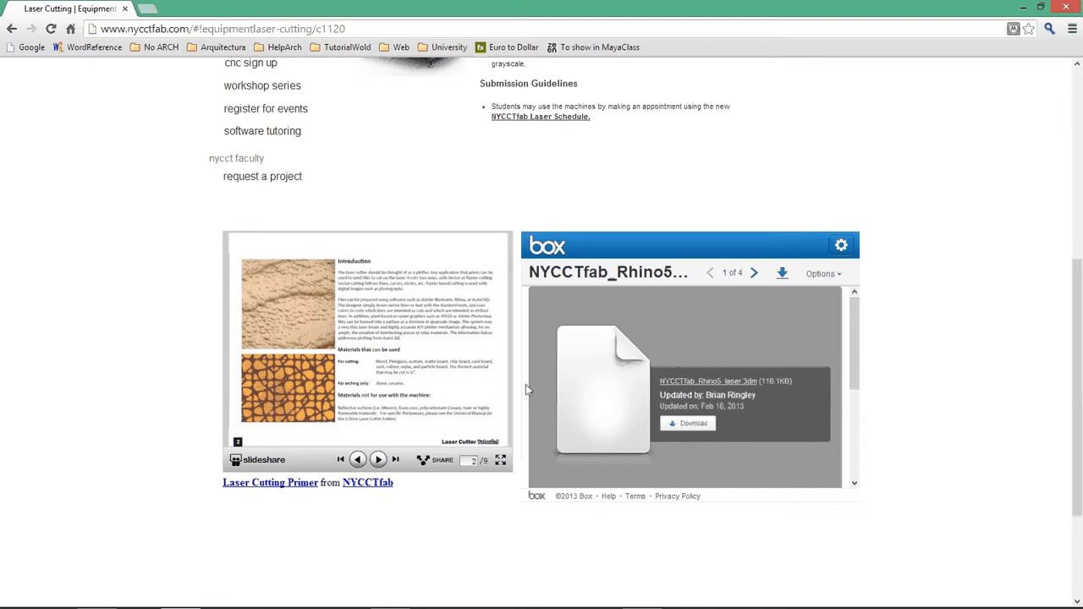
Page through the Laser Cutting Primer in full screen from page 2 to page 5, close it and return to Rhino
{"action": "left_click", "coordinate": [501, 461]}
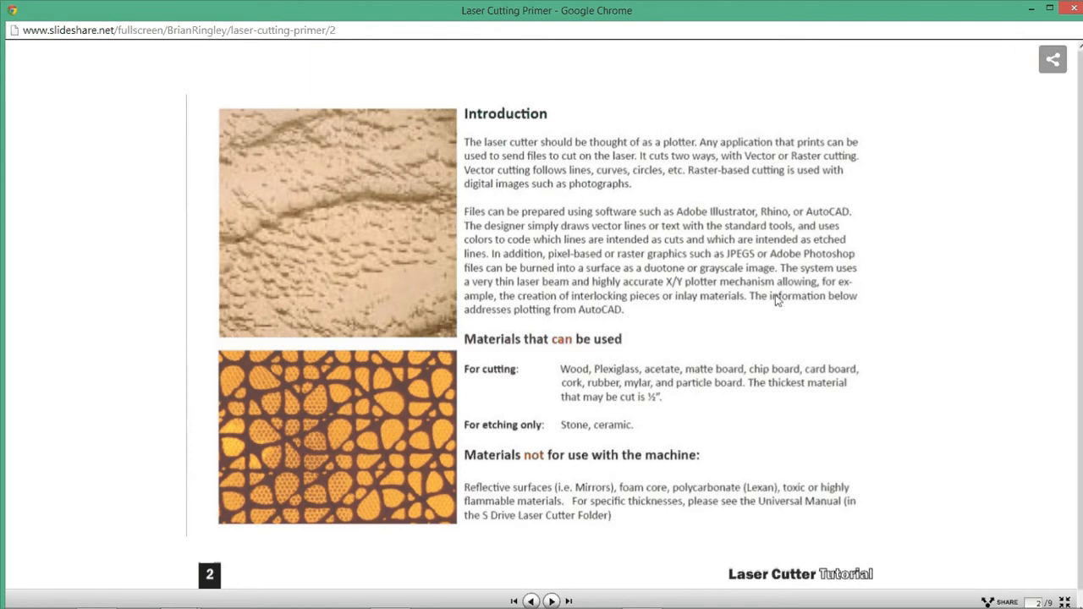
{"action": "left_click", "coordinate": [551, 600]}
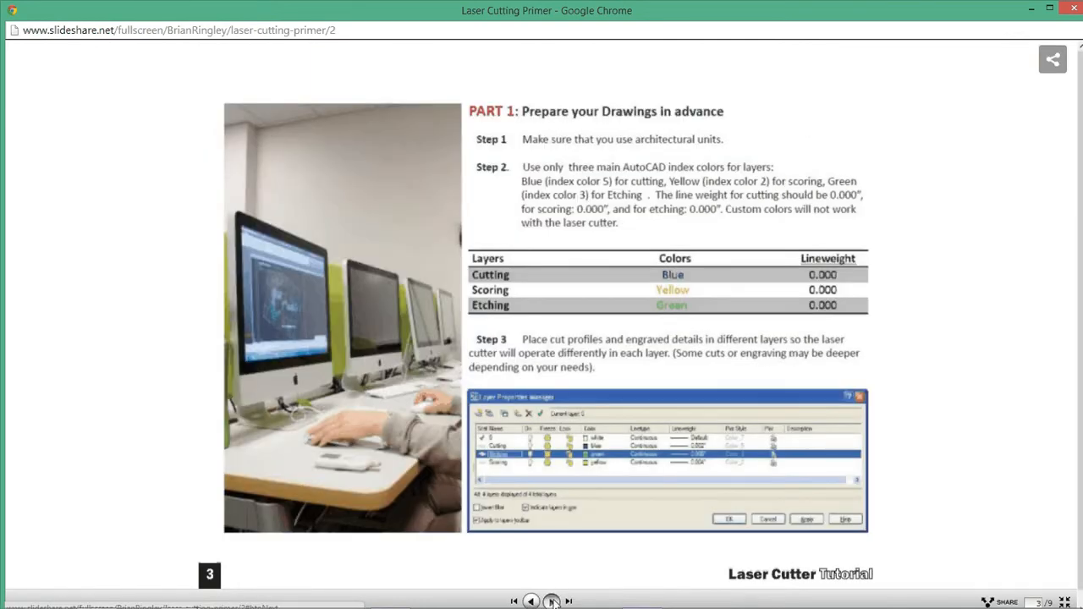
{"action": "left_click", "coordinate": [550, 601]}
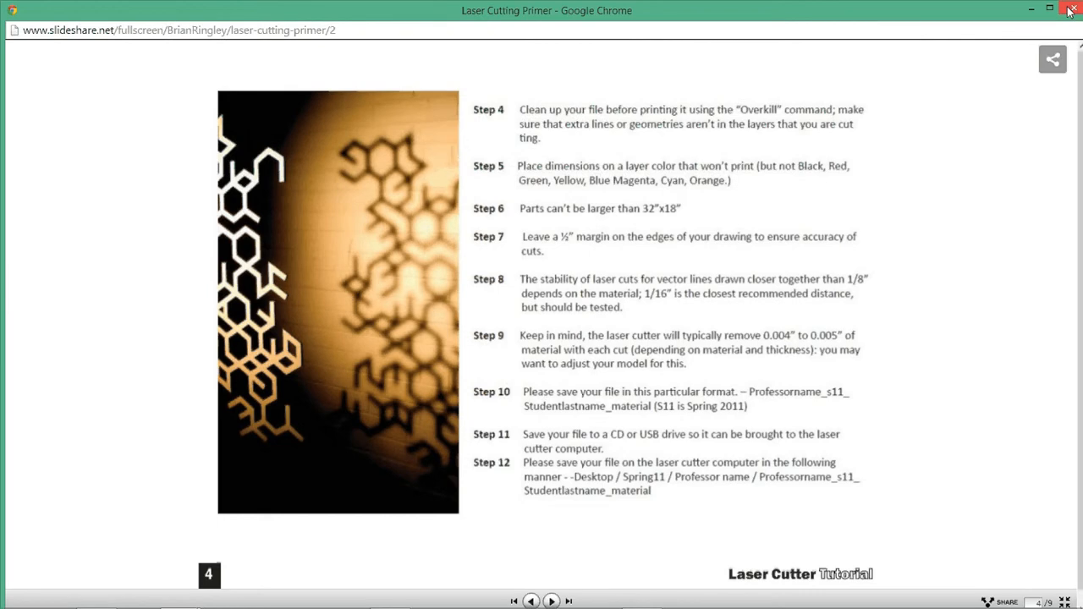
{"action": "left_click", "coordinate": [553, 601]}
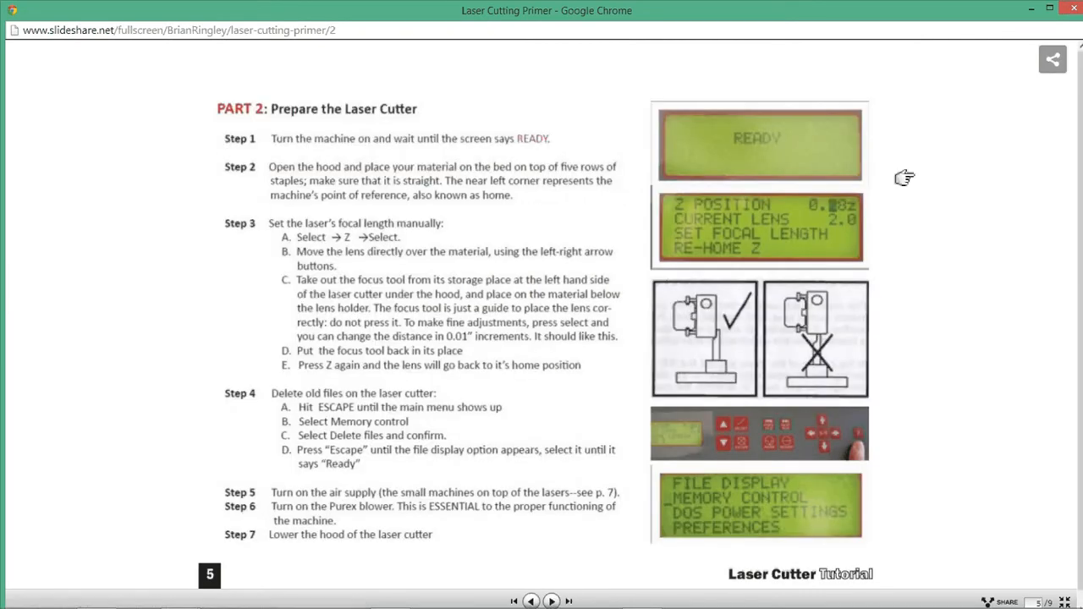
{"action": "left_click", "coordinate": [1078, 9]}
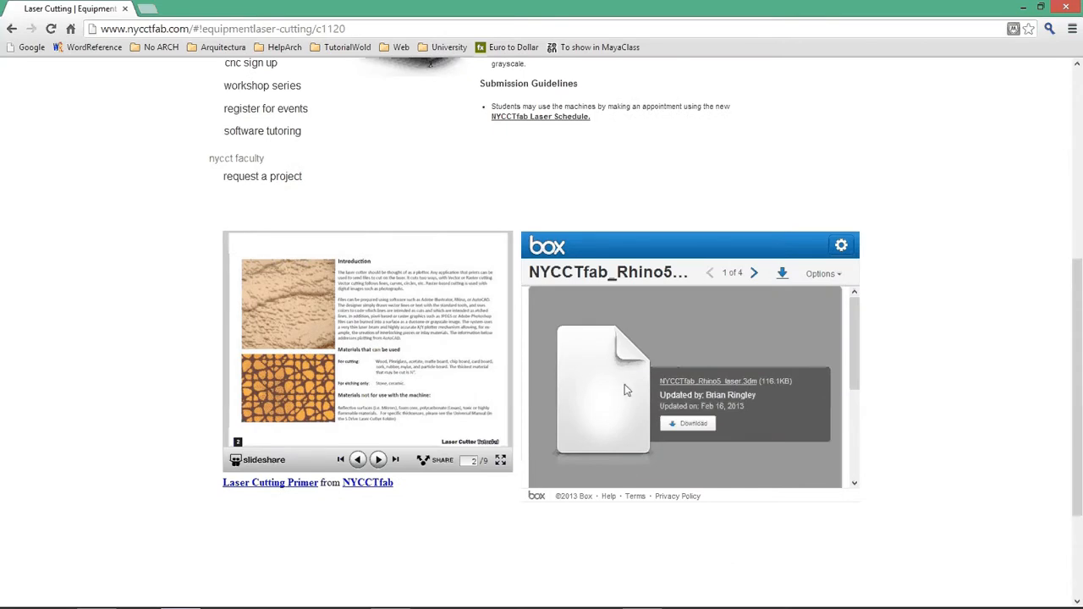
{"action": "key", "text": "alt+Tab"}
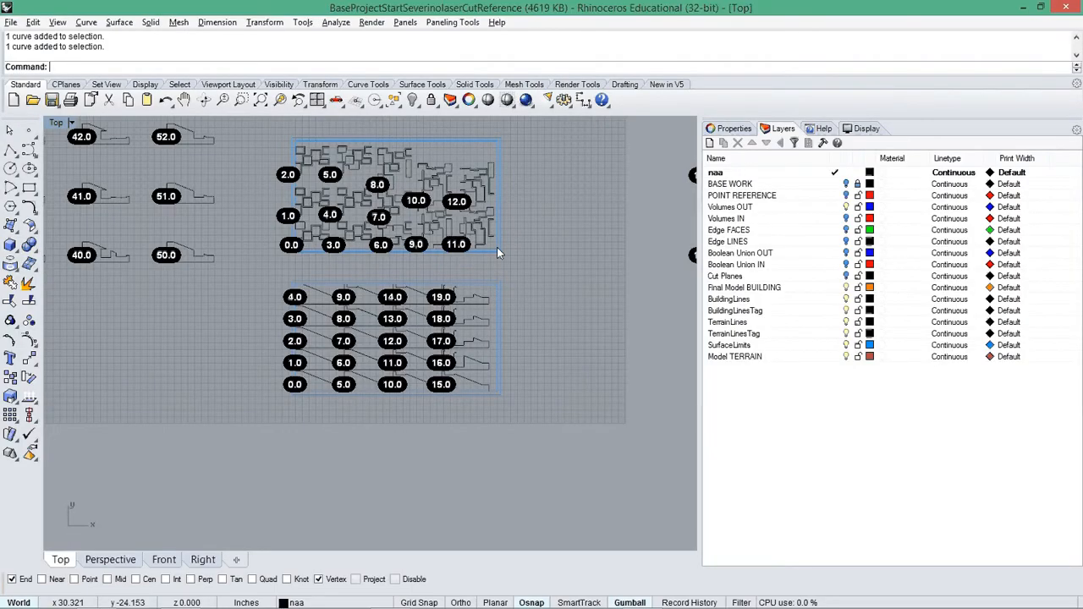
Examine the sheet of building outlines and the sheet of terrain sections laid out inside their blue frames
{"action": "right_click_drag", "start_coordinate": [497, 250], "coordinate": [495, 315]}
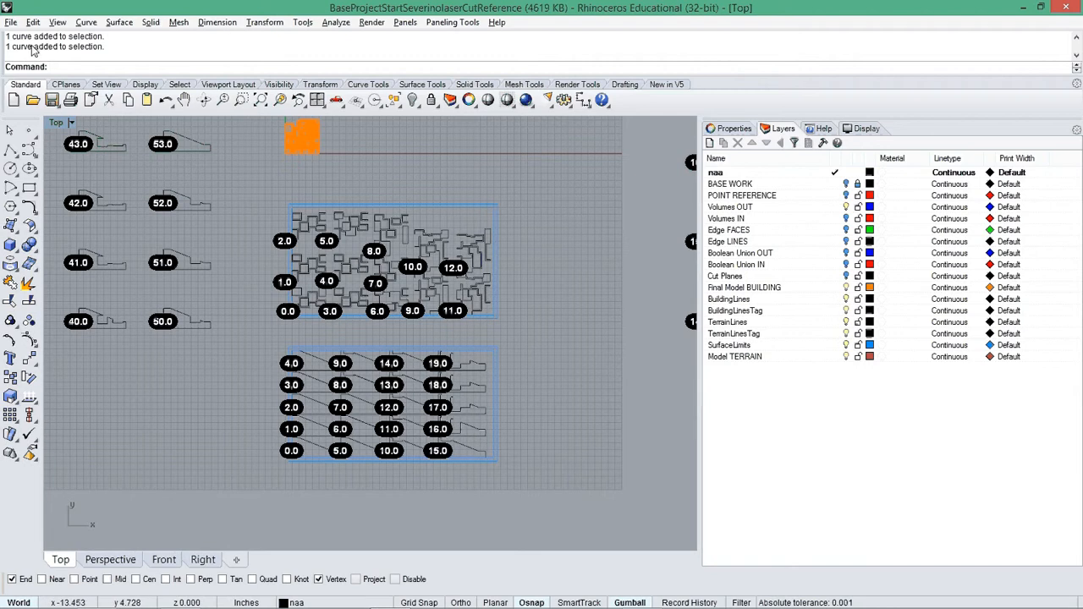
{"action": "right_click_drag", "start_coordinate": [283, 236], "coordinate": [283, 213]}
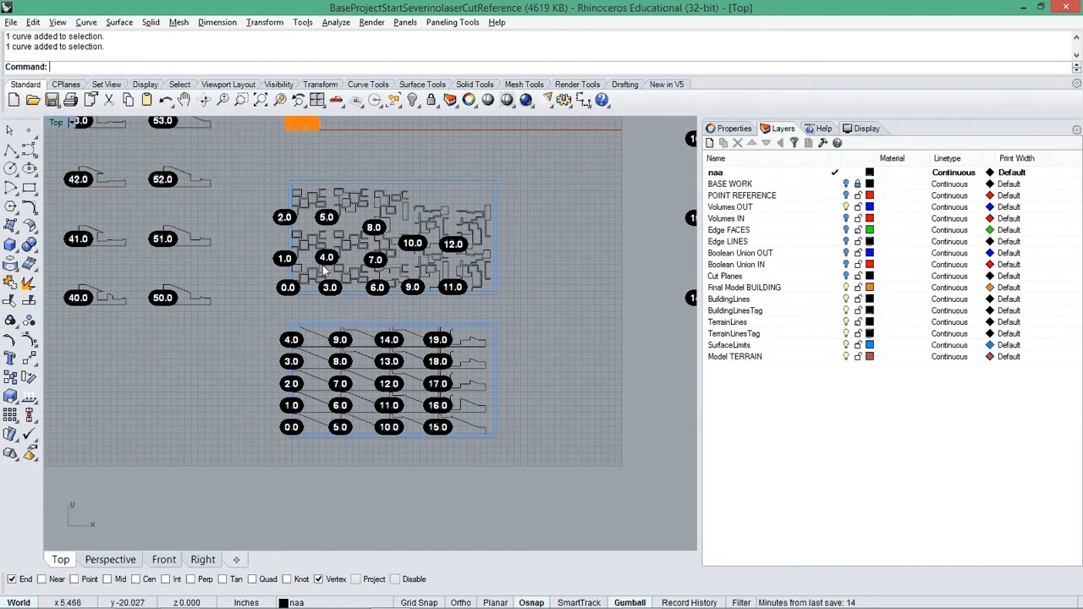
{"action": "scroll", "coordinate": [273, 271], "scroll_direction": "up", "scroll_amount": 6}
{"action": "scroll", "coordinate": [275, 274], "scroll_direction": "down", "scroll_amount": 4}
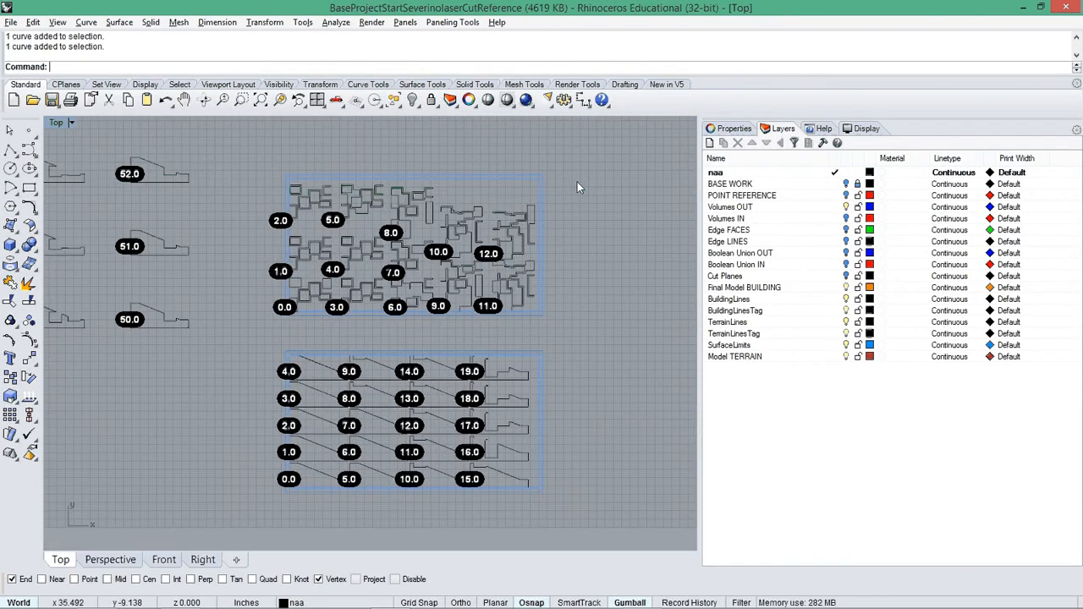
{"action": "scroll", "coordinate": [559, 186], "scroll_direction": "up", "scroll_amount": 6}
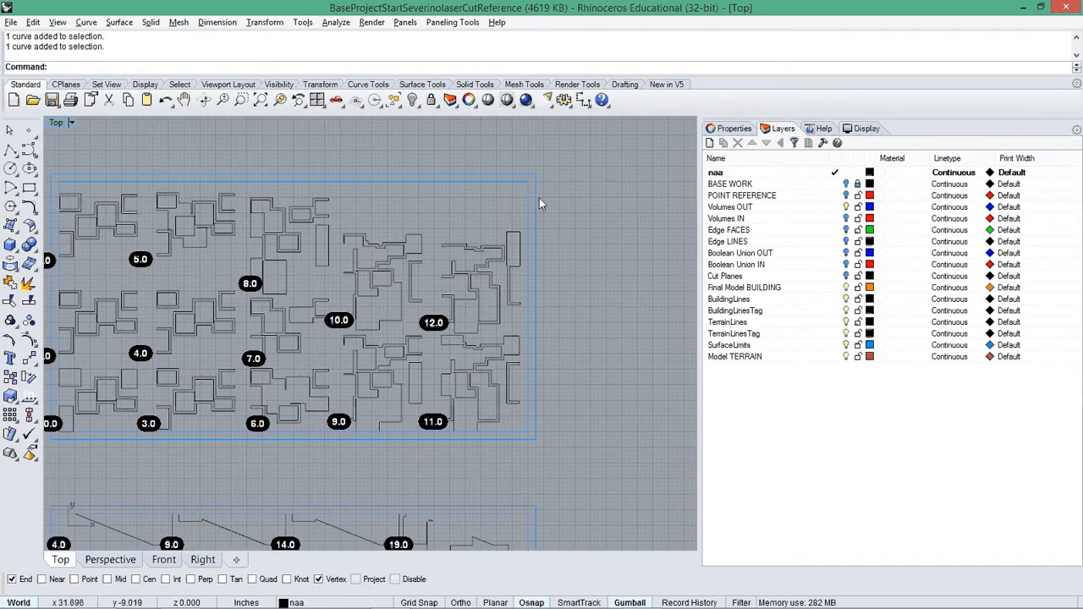
{"action": "scroll", "coordinate": [544, 198], "scroll_direction": "down", "scroll_amount": 4}
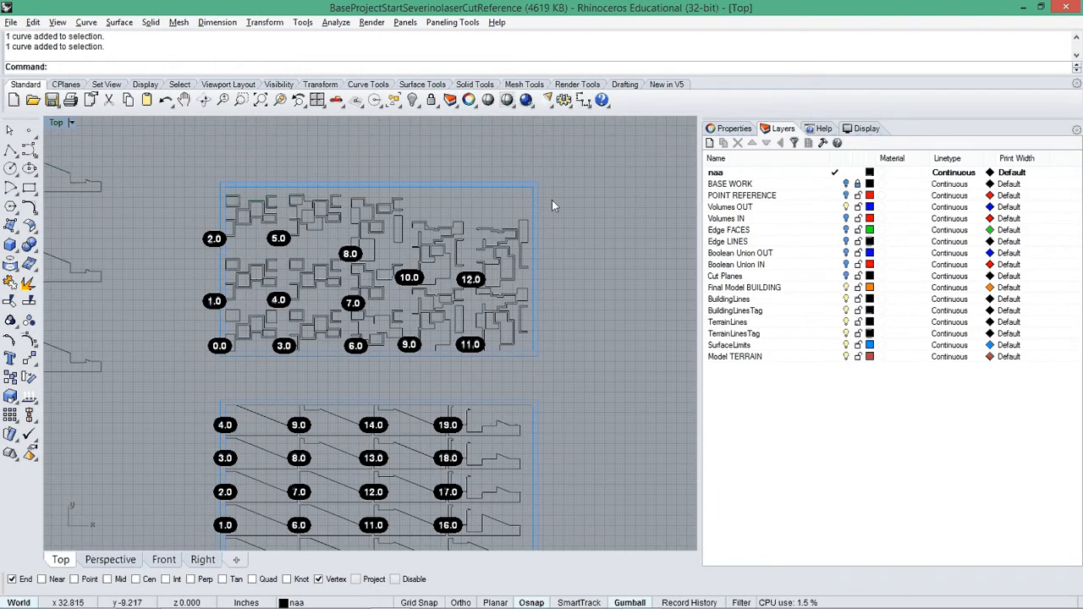
{"action": "scroll", "coordinate": [552, 200], "scroll_direction": "down", "scroll_amount": 5}
{"action": "right_click_drag", "start_coordinate": [560, 372], "coordinate": [534, 377]}
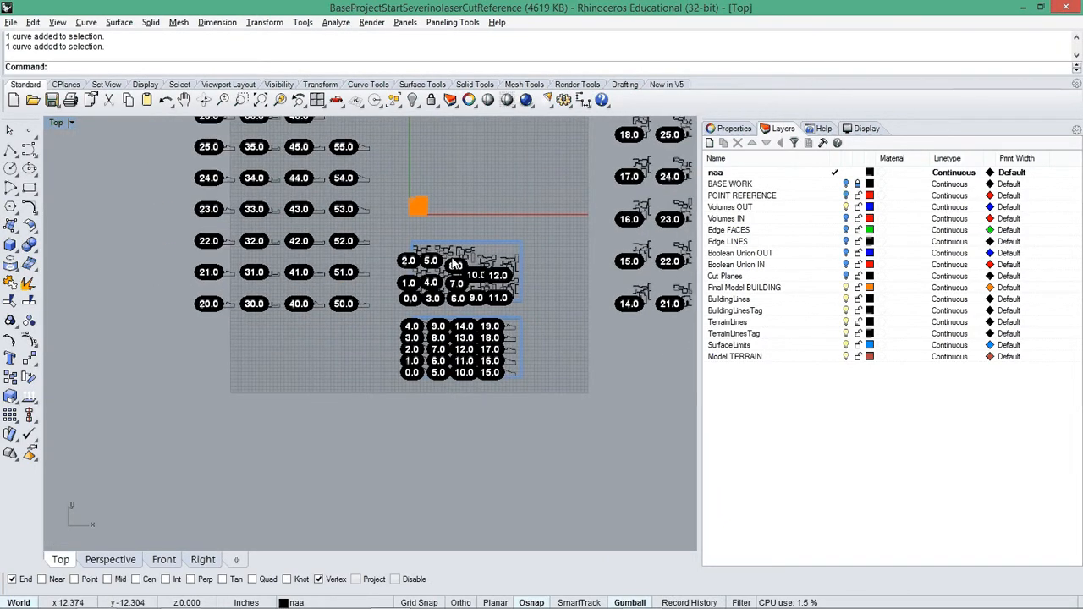
Save the laser cut reference model under its current file name
{"action": "left_click", "coordinate": [11, 23]}
{"action": "left_click", "coordinate": [38, 88]}
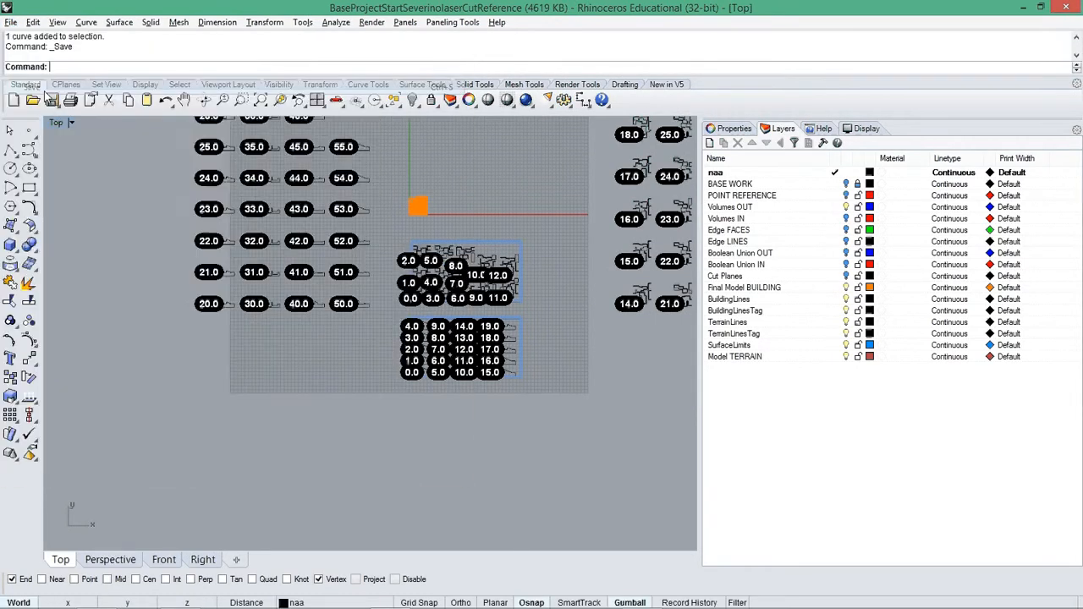
{"action": "scroll", "coordinate": [433, 296], "scroll_direction": "up", "scroll_amount": 2}
{"action": "scroll", "coordinate": [409, 355], "scroll_direction": "up", "scroll_amount": 2}
{"action": "scroll", "coordinate": [425, 330], "scroll_direction": "up", "scroll_amount": 1}
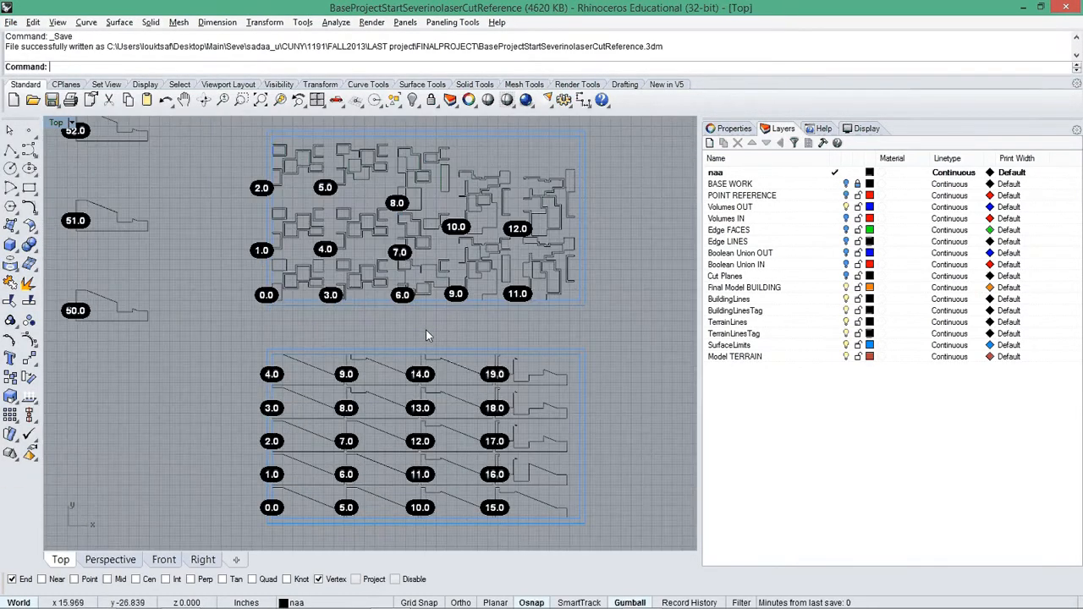
{"action": "scroll", "coordinate": [342, 183], "scroll_direction": "up", "scroll_amount": 2}
{"action": "right_click_drag", "start_coordinate": [342, 184], "coordinate": [303, 230]}
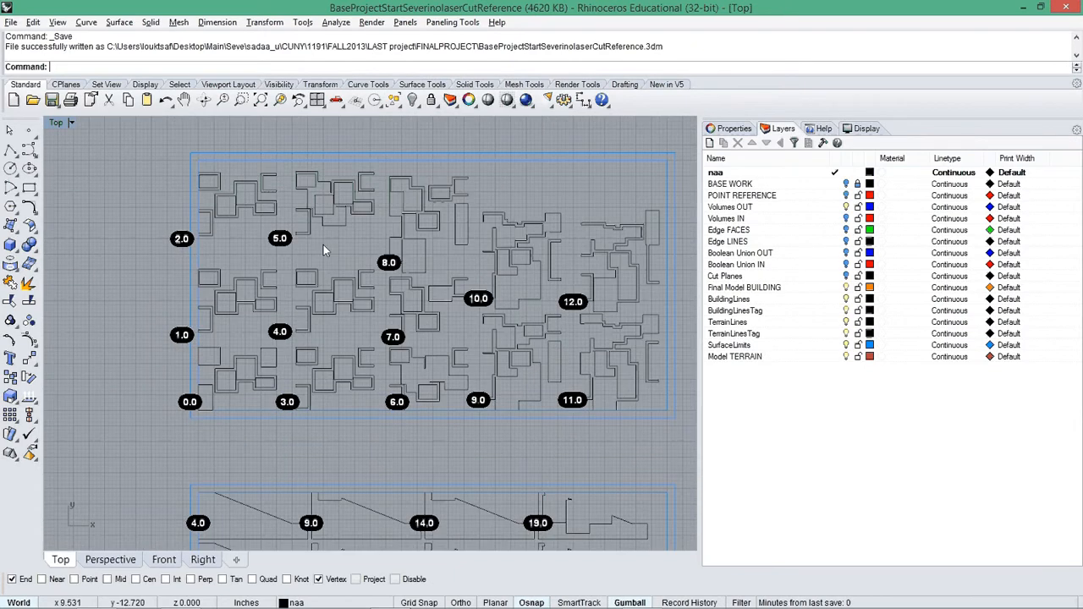
Save the model under the name BaseProjectStartSeverinolaserCutReferenceClean, replacing the existing file of that name
{"action": "left_click", "coordinate": [11, 22]}
{"action": "left_click", "coordinate": [52, 131]}
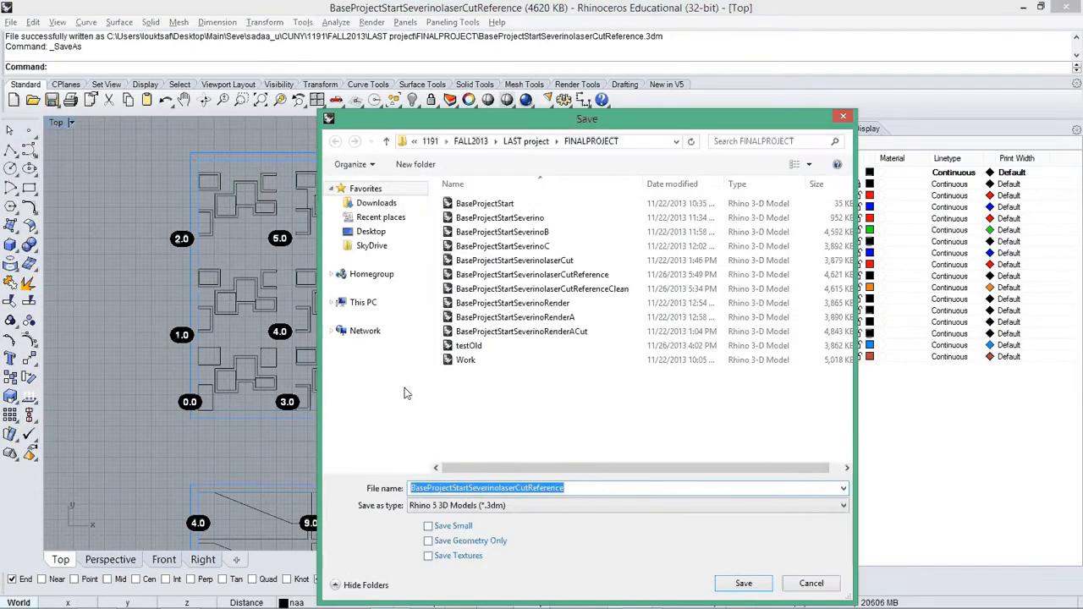
{"action": "left_click", "coordinate": [587, 495]}
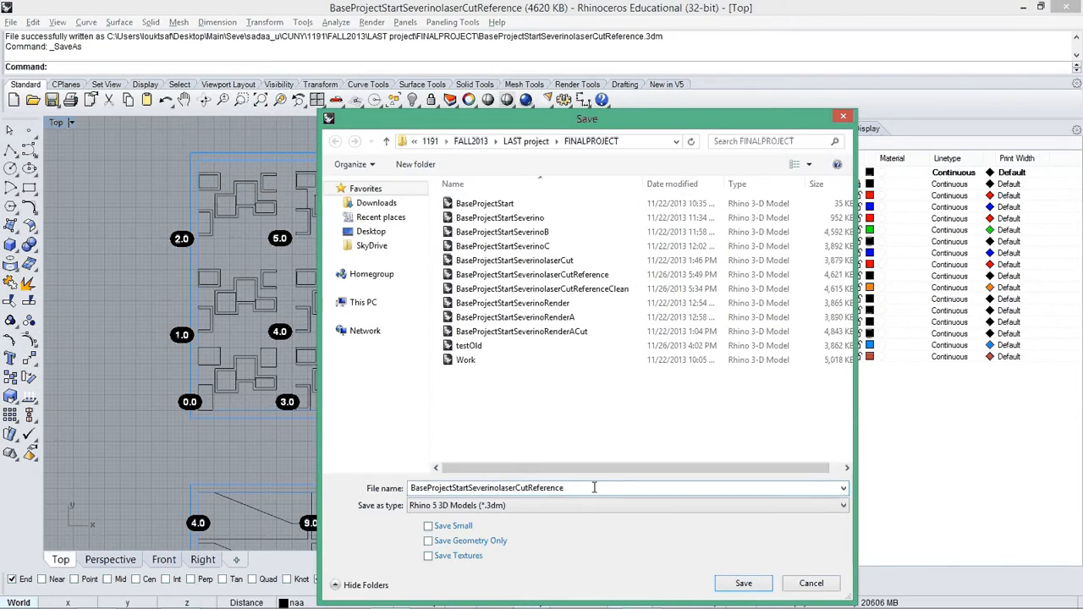
{"action": "type", "text": "Clean"}
{"action": "key", "text": "Return"}
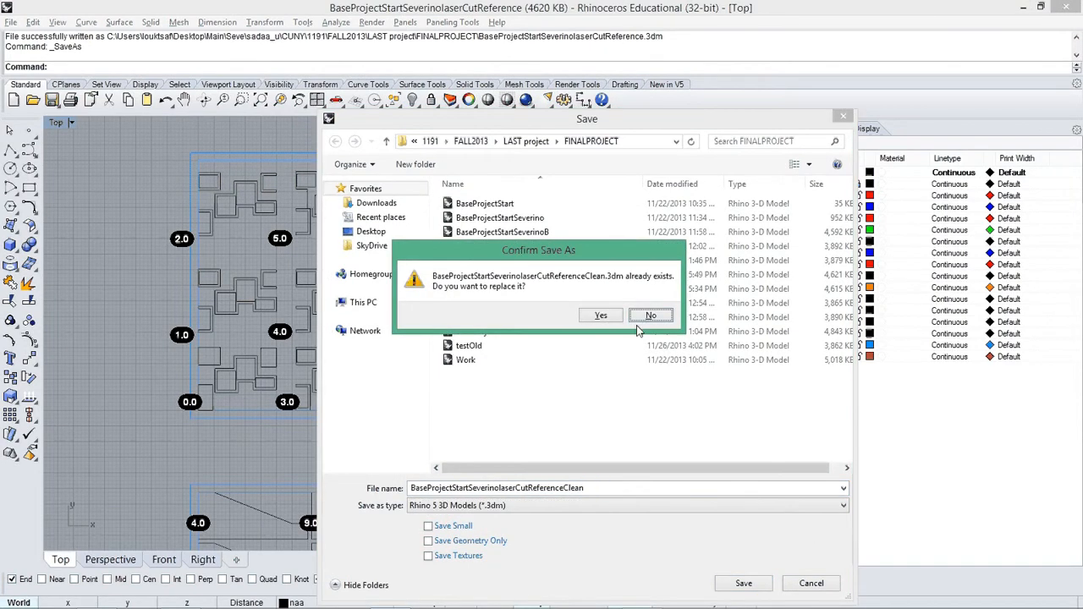
{"action": "left_click", "coordinate": [602, 315]}
Inspect the number tags on the sheet of building outlines by selecting the 0.0 tag, and clear the selection
{"action": "right_click_drag", "start_coordinate": [580, 356], "coordinate": [532, 385]}
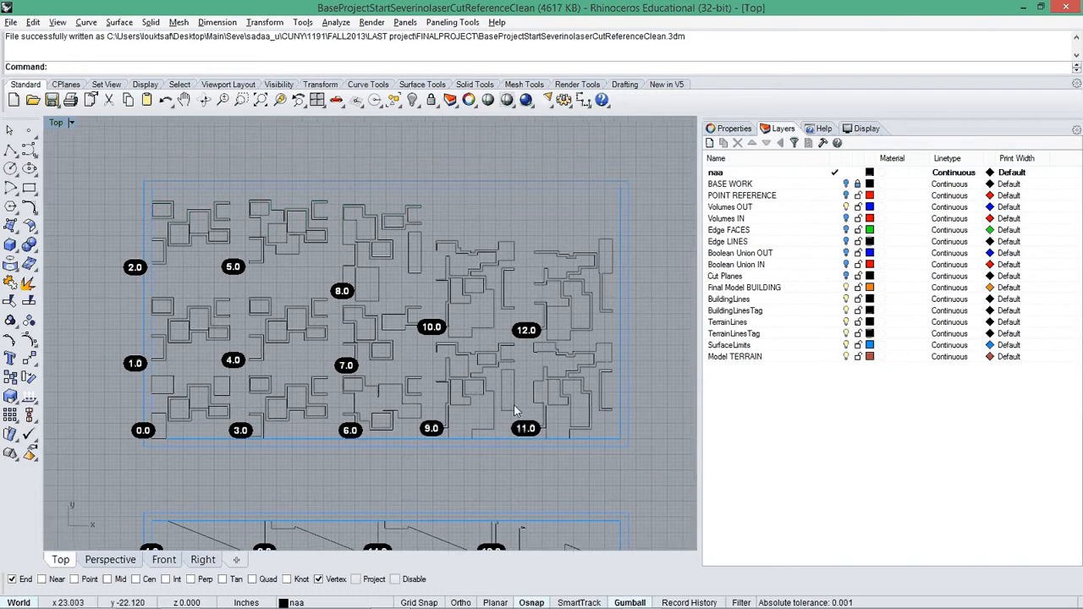
{"action": "scroll", "coordinate": [557, 342], "scroll_direction": "down", "scroll_amount": 6}
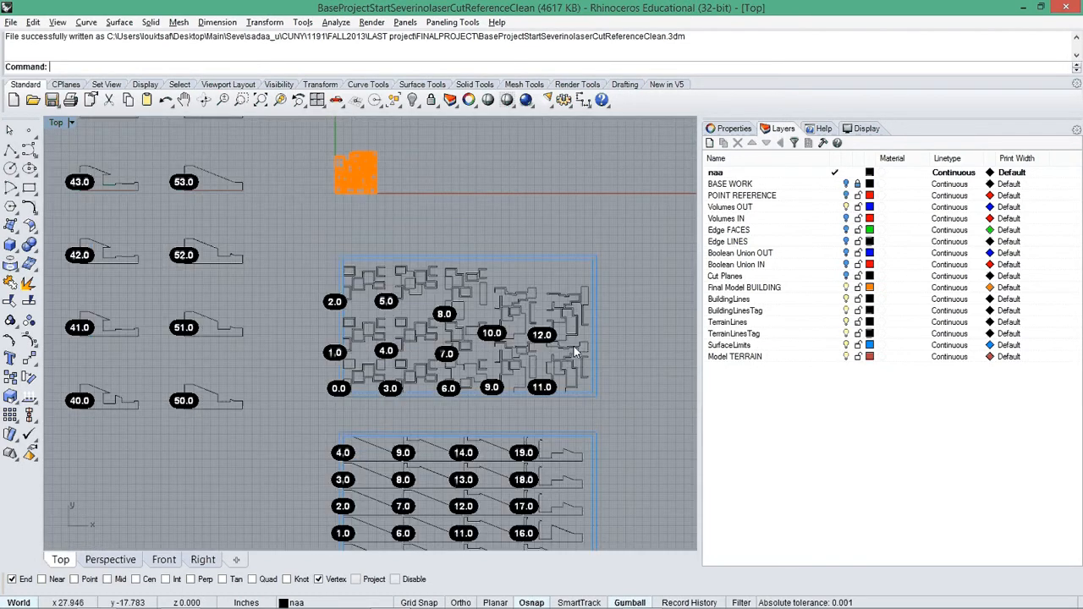
{"action": "right_click_drag", "start_coordinate": [574, 346], "coordinate": [530, 299]}
{"action": "right_click_drag", "start_coordinate": [414, 333], "coordinate": [399, 345]}
{"action": "scroll", "coordinate": [310, 299], "scroll_direction": "up", "scroll_amount": 3}
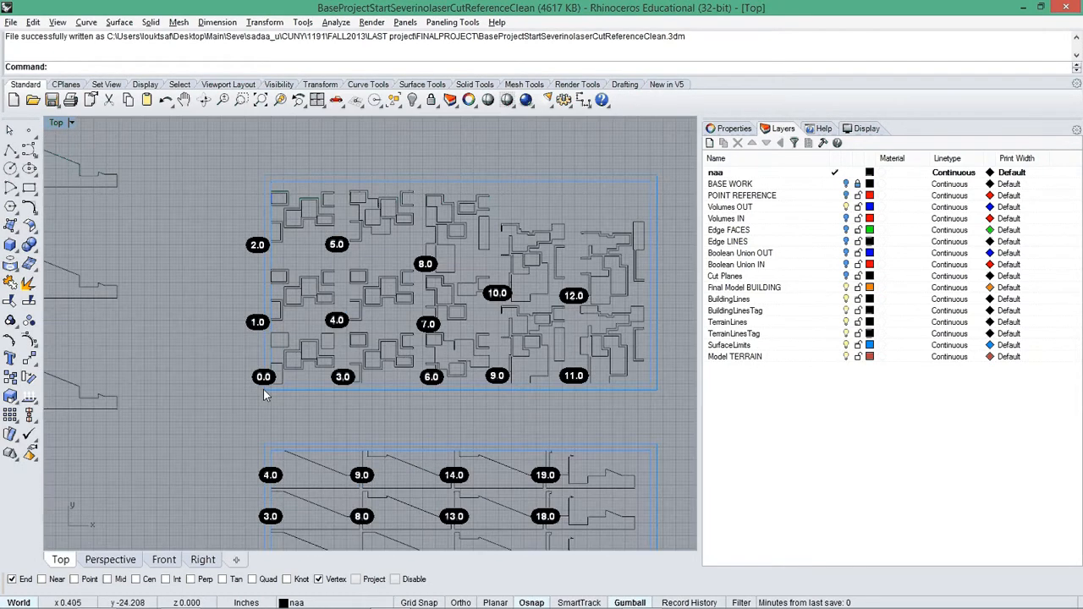
{"action": "left_click", "coordinate": [264, 386]}
{"action": "left_click", "coordinate": [647, 414]}
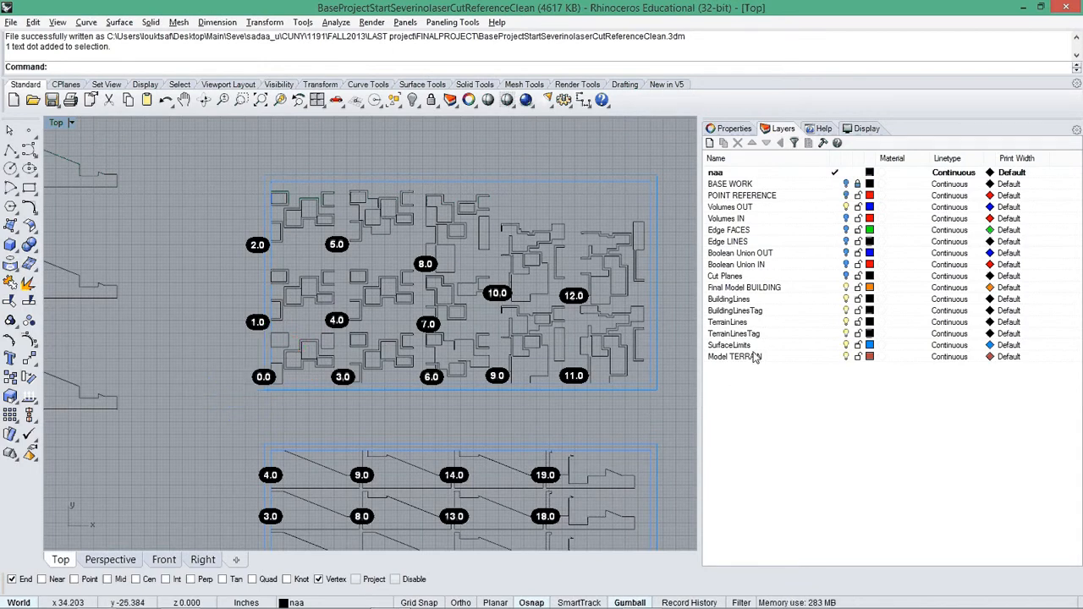
Move all text dots from the naa layer to the TerrainLinesTag layer and turn that layer off
{"action": "left_click", "coordinate": [849, 335]}
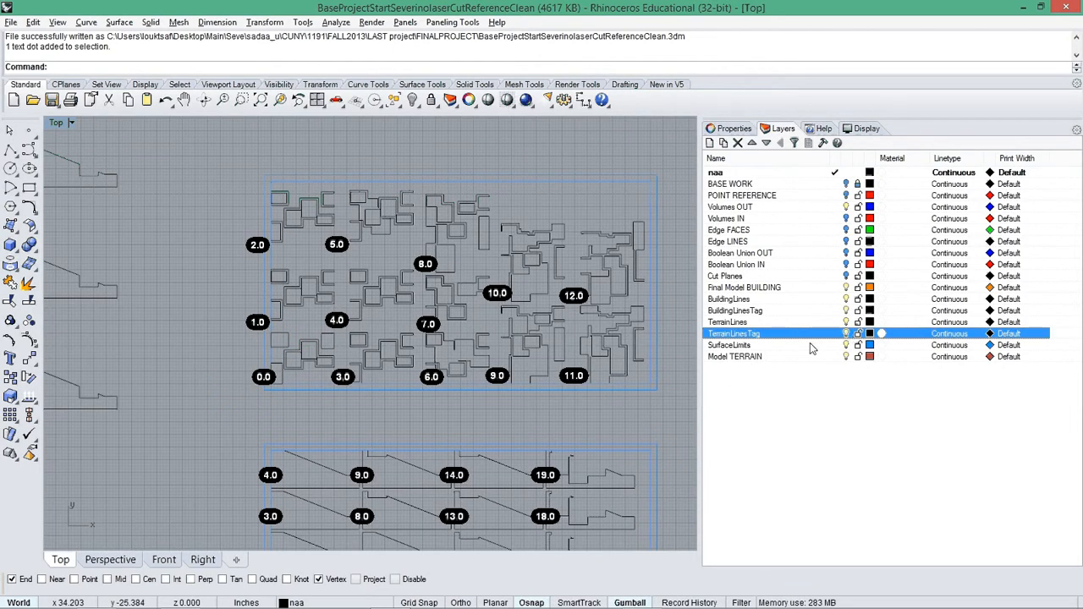
{"action": "left_click", "coordinate": [750, 175]}
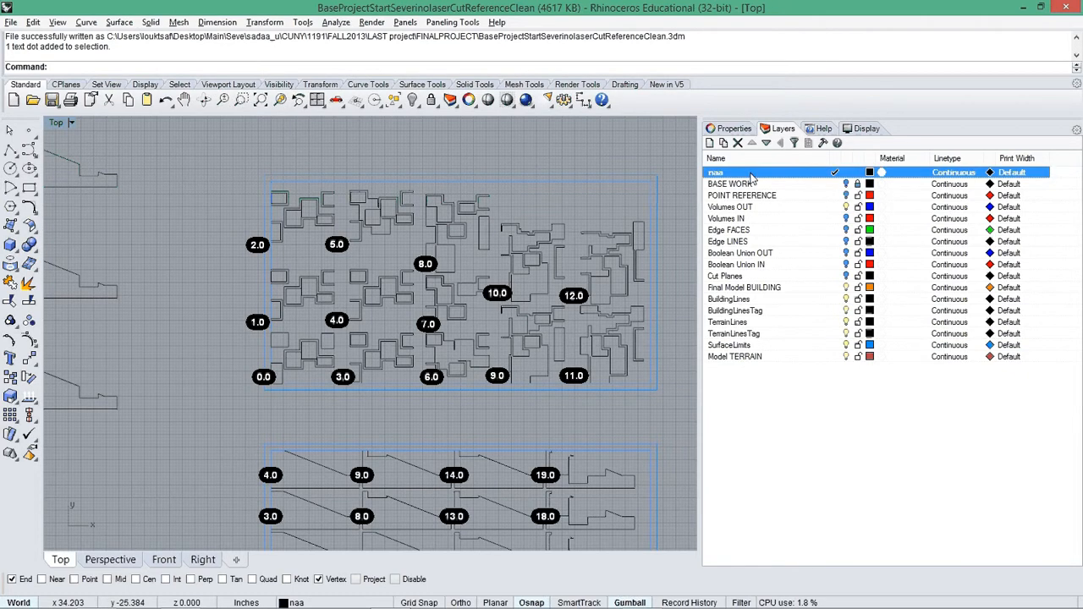
{"action": "right_click", "coordinate": [750, 175]}
{"action": "left_click", "coordinate": [794, 376]}
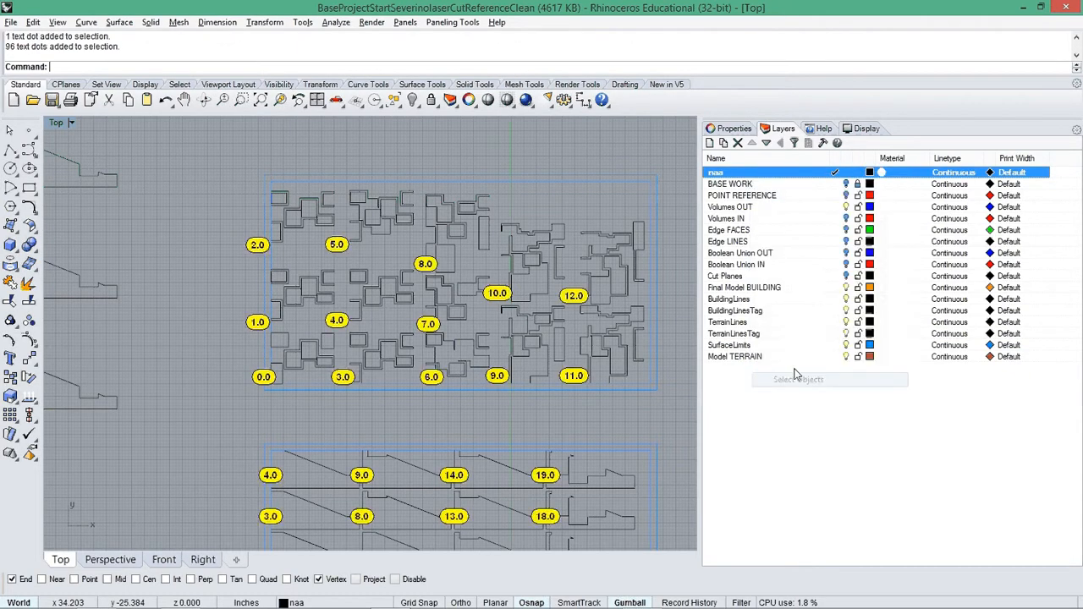
{"action": "right_click", "coordinate": [745, 335]}
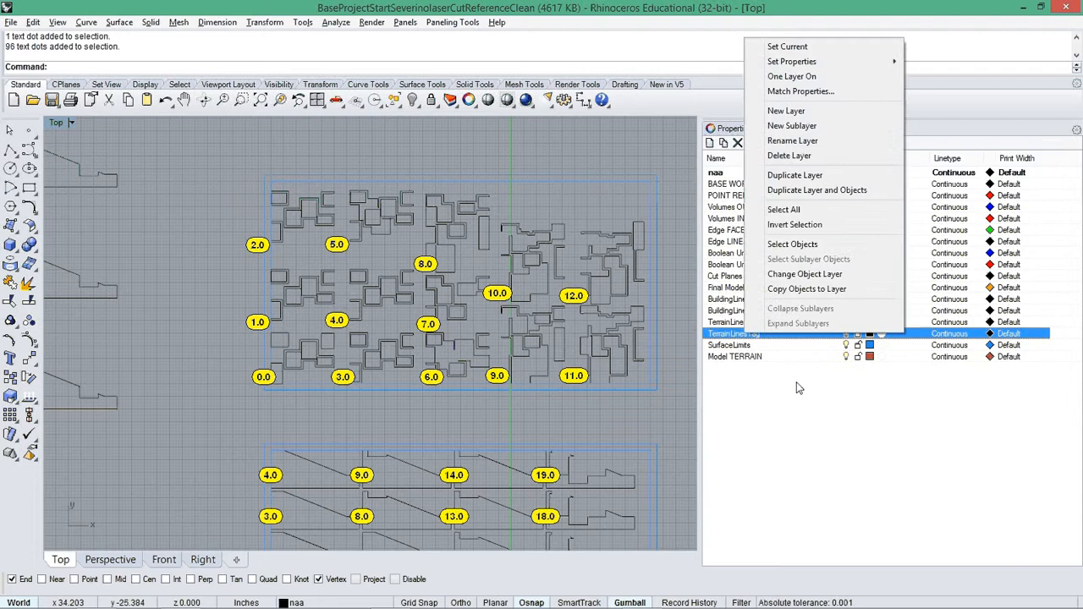
{"action": "left_click", "coordinate": [804, 274]}
{"action": "left_click", "coordinate": [846, 334]}
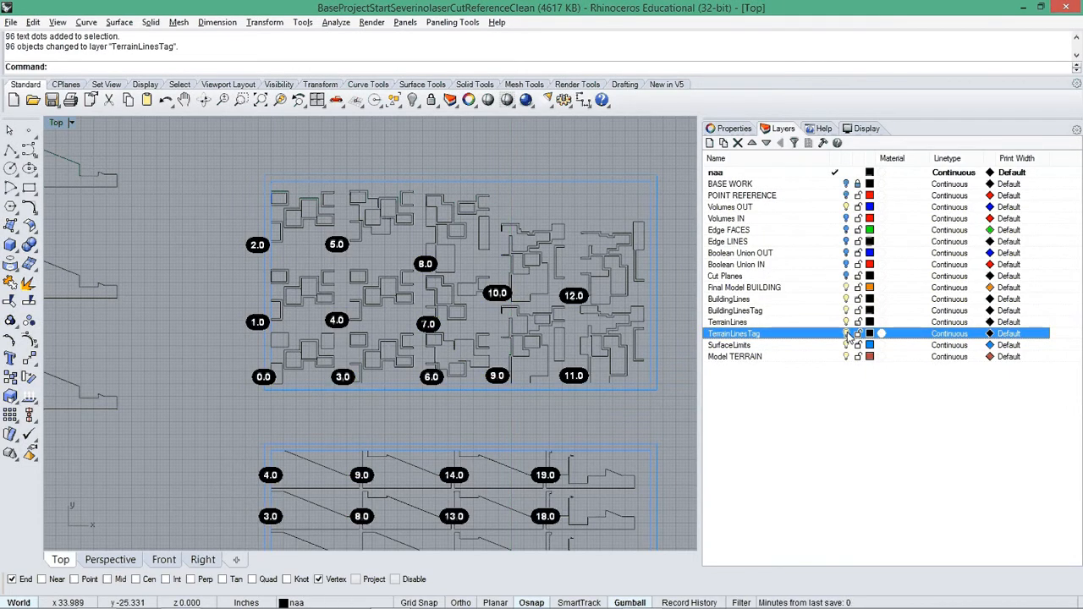
Copy the sheet of building outlines with both of its frames to the clipboard, and clear the selection
{"action": "scroll", "coordinate": [471, 314], "scroll_direction": "down", "scroll_amount": 4}
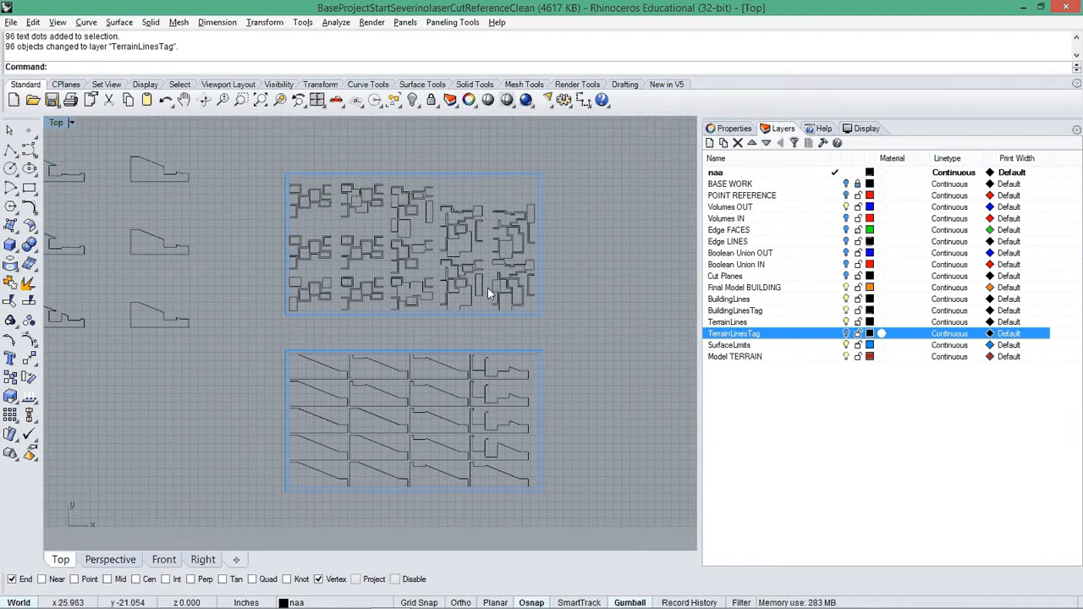
{"action": "scroll", "coordinate": [338, 220], "scroll_direction": "up", "scroll_amount": 3}
{"action": "scroll", "coordinate": [280, 173], "scroll_direction": "down", "scroll_amount": 2}
{"action": "left_click", "coordinate": [256, 156]}
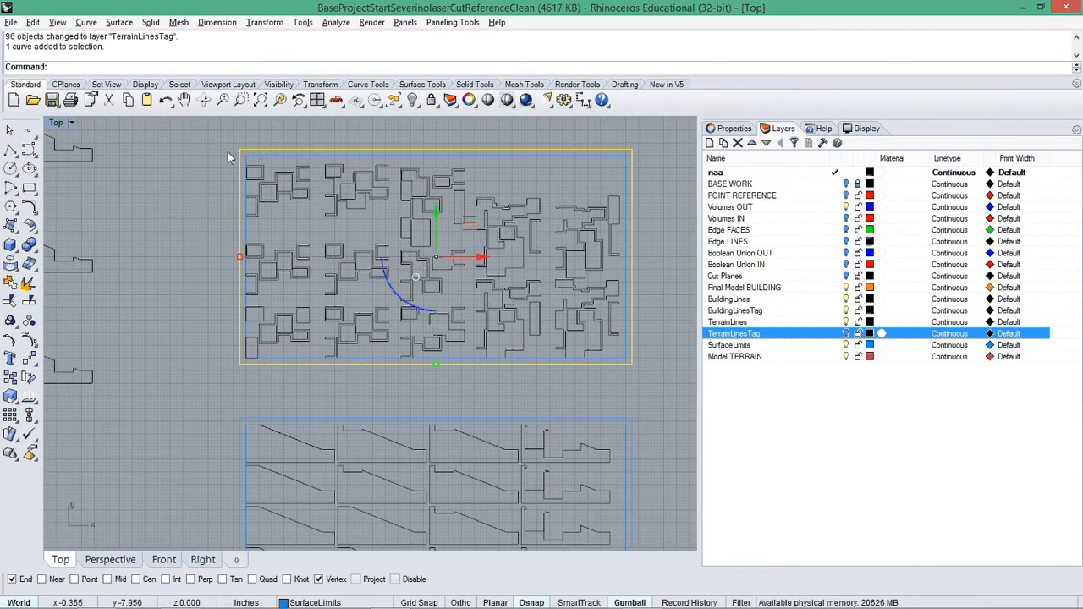
{"action": "left_click", "coordinate": [329, 196]}
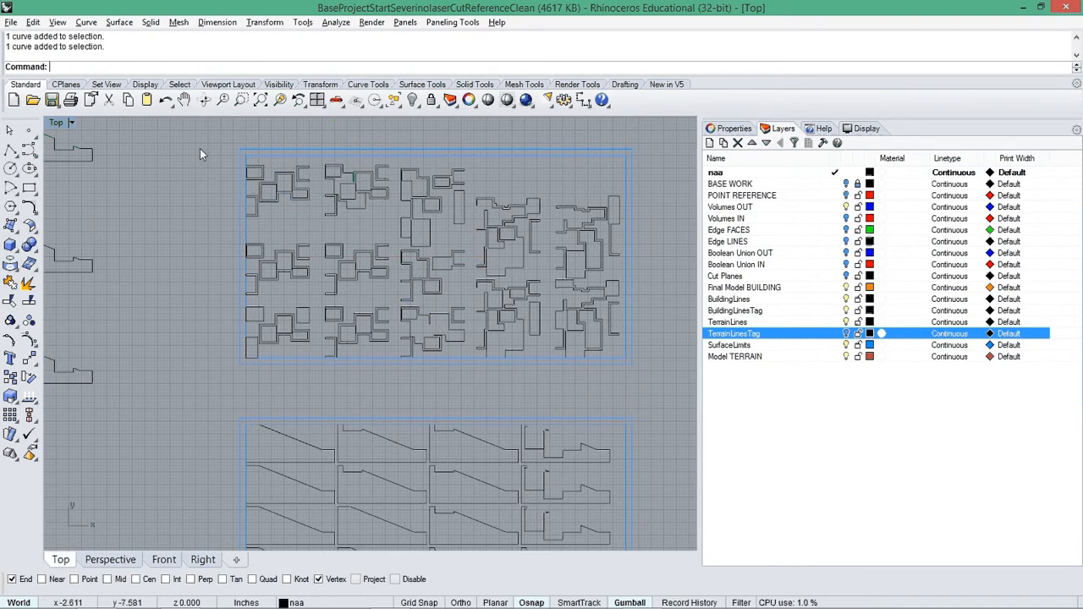
{"action": "left_click_drag", "start_coordinate": [199, 148], "coordinate": [638, 381]}
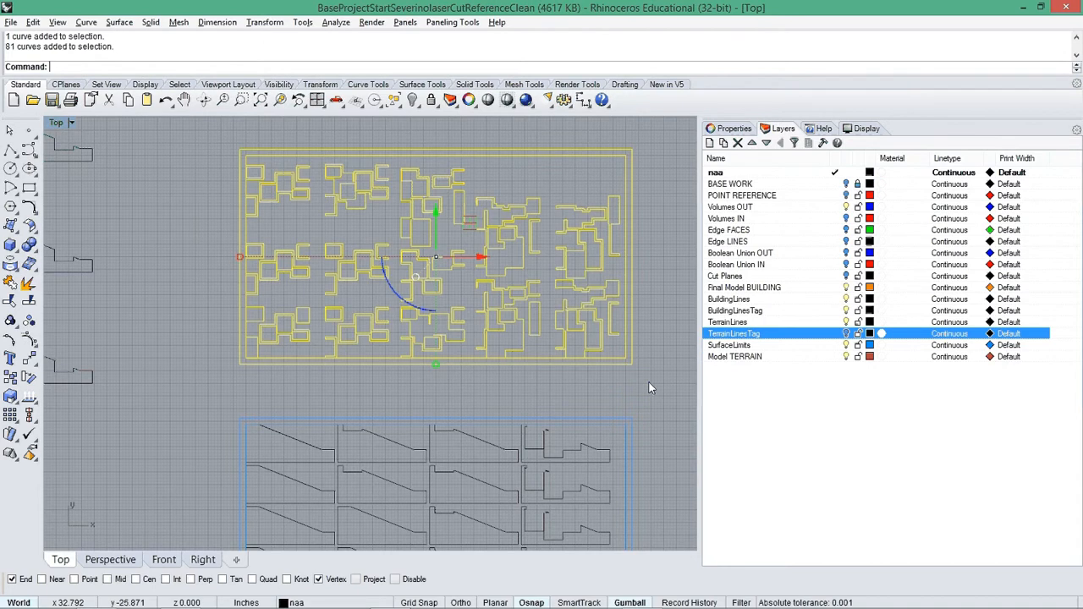
{"action": "key", "text": "ctrl+c"}
{"action": "key", "text": "Escape"}
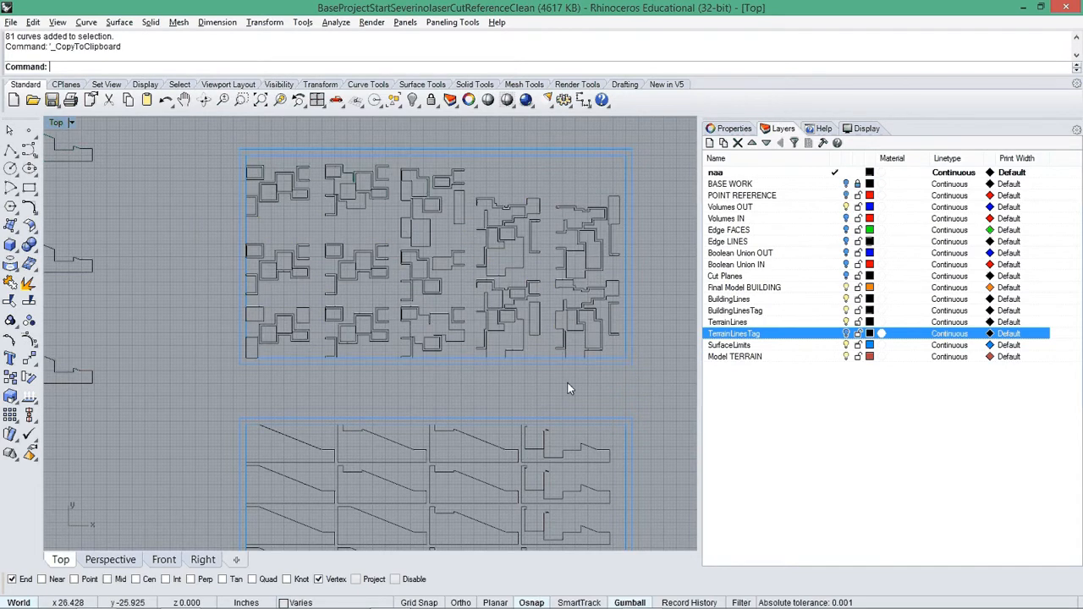
Save the cleaned model and open the laser template NYCCTfab_Rhino5_laser from the LAST project folder
{"action": "key", "text": "ctrl+s"}
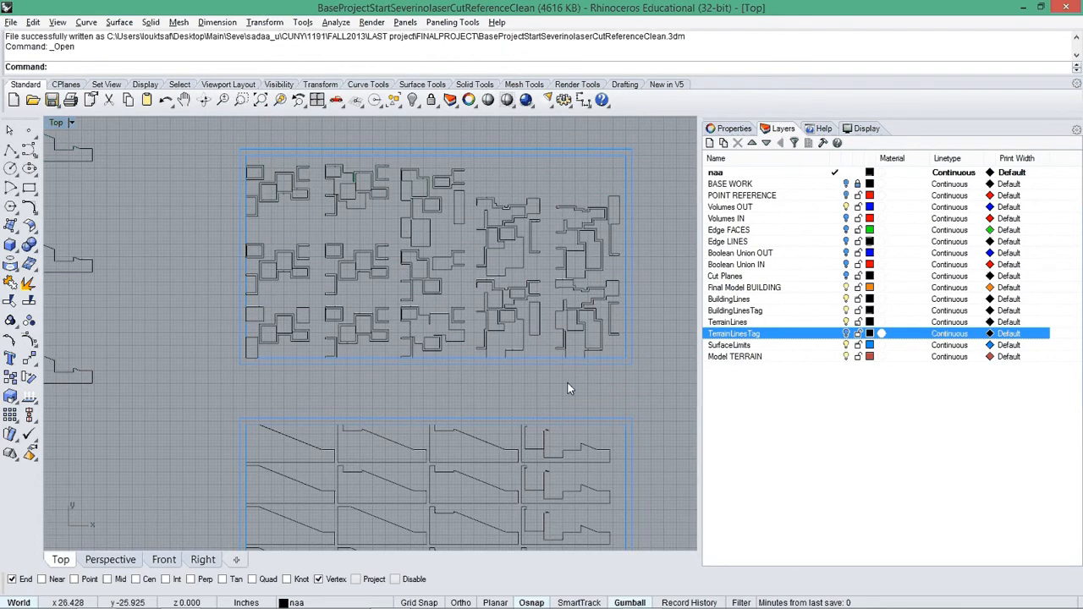
{"action": "key", "text": "ctrl+o"}
{"action": "left_click", "coordinate": [528, 143]}
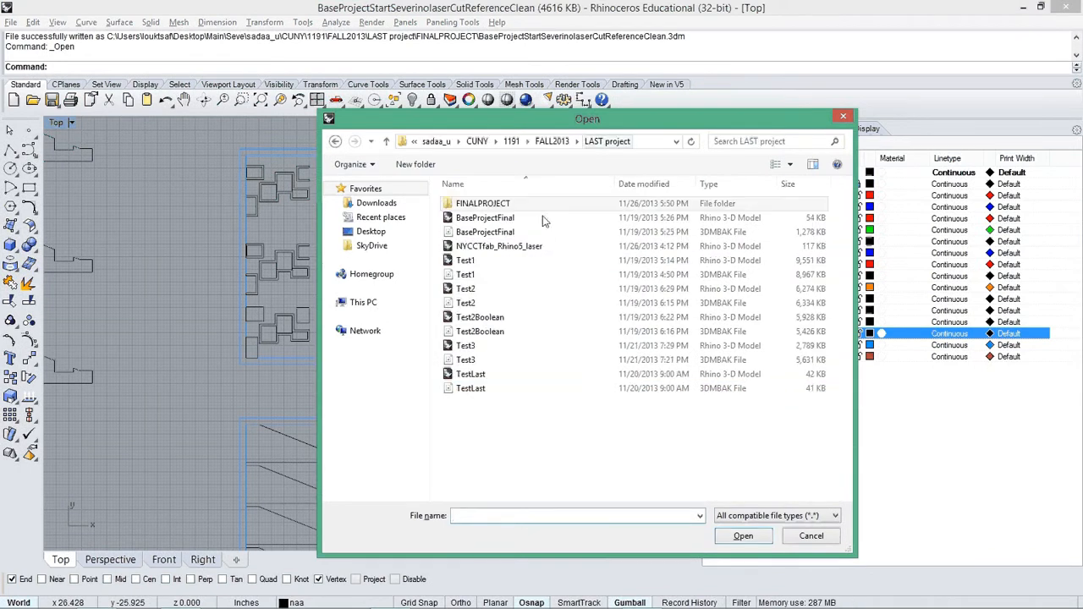
{"action": "left_click", "coordinate": [499, 246]}
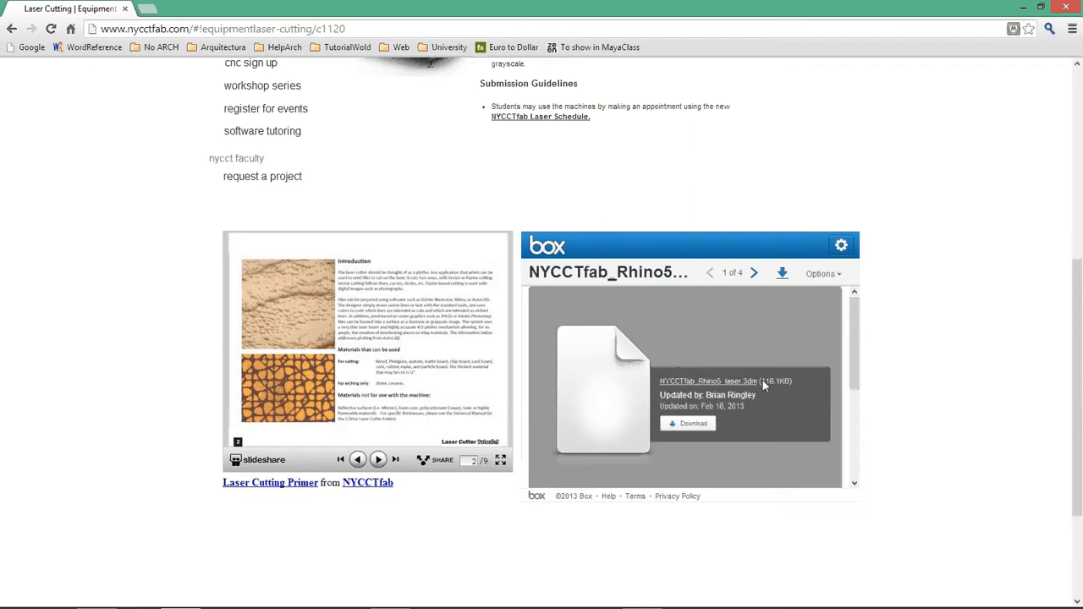
{"action": "key", "text": "alt+Tab"}
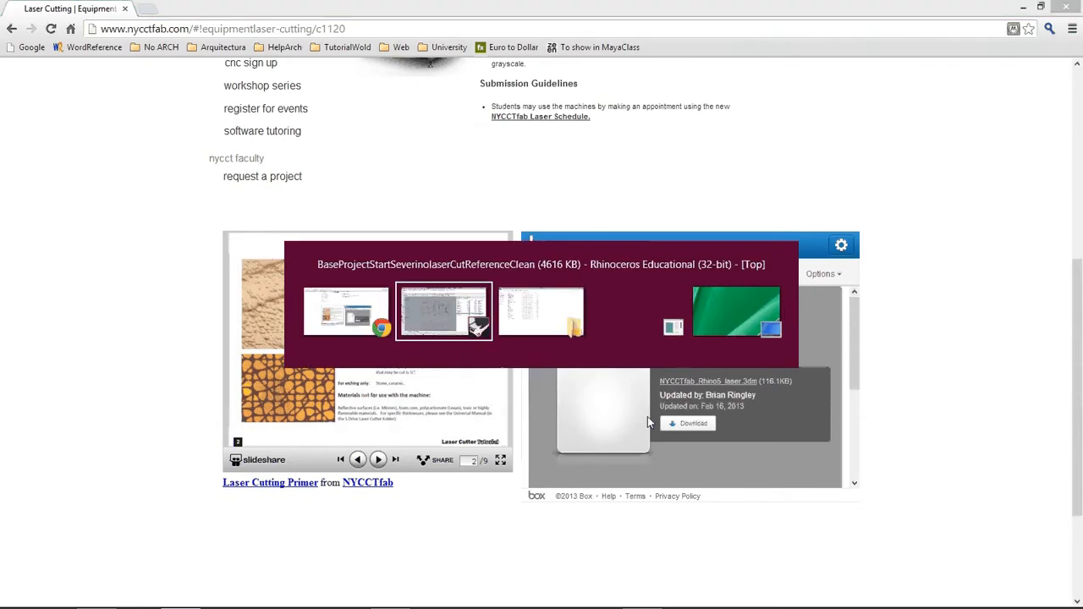
{"action": "double_click", "coordinate": [497, 246]}
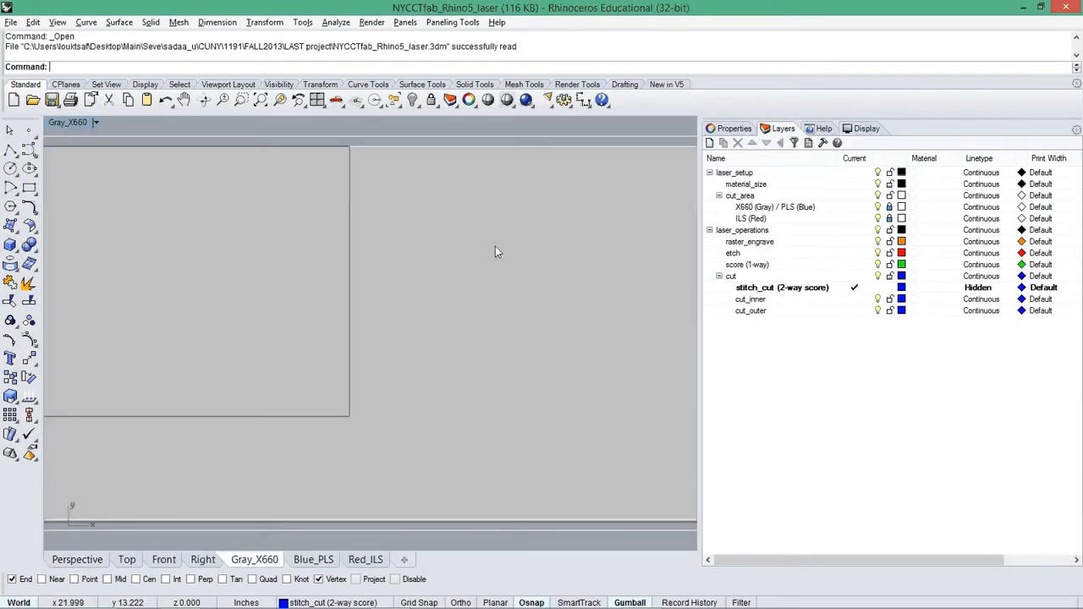
Examine the template's material size and cut area rectangles in the Perspective view and the maximized Top view
{"action": "left_click", "coordinate": [77, 560]}
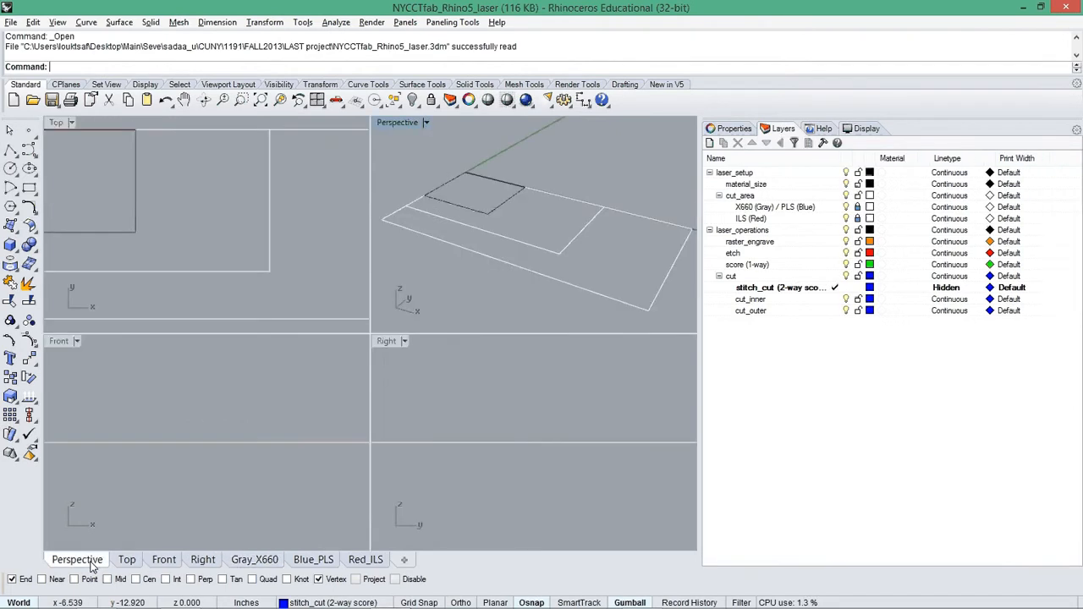
{"action": "double_click", "coordinate": [402, 124]}
{"action": "right_click_drag", "start_coordinate": [391, 327], "coordinate": [435, 395]}
{"action": "key", "text": "ctrl+F1"}
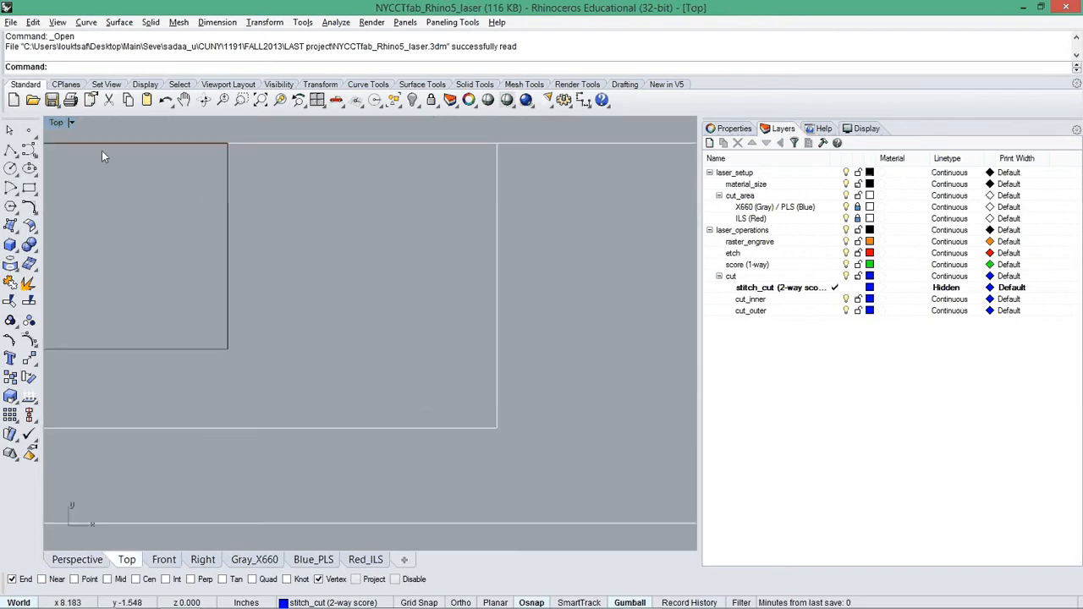
{"action": "right_click_drag", "start_coordinate": [235, 248], "coordinate": [336, 233]}
{"action": "scroll", "coordinate": [337, 234], "scroll_direction": "down", "scroll_amount": 4}
{"action": "right_click_drag", "start_coordinate": [407, 277], "coordinate": [344, 305]}
{"action": "scroll", "coordinate": [388, 291], "scroll_direction": "down", "scroll_amount": 4}
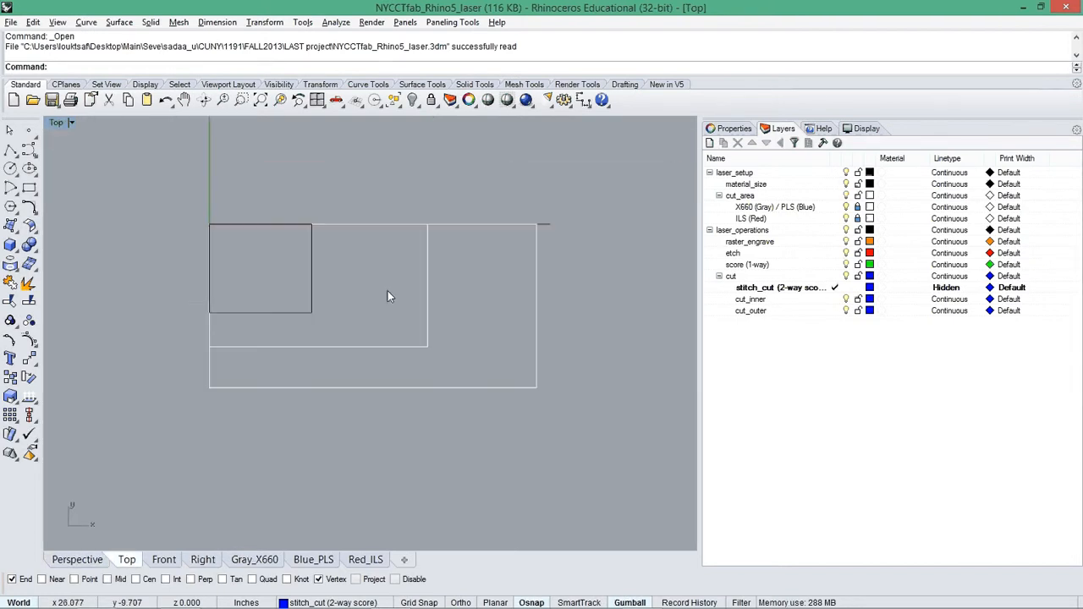
{"action": "scroll", "coordinate": [366, 301], "scroll_direction": "up", "scroll_amount": 2}
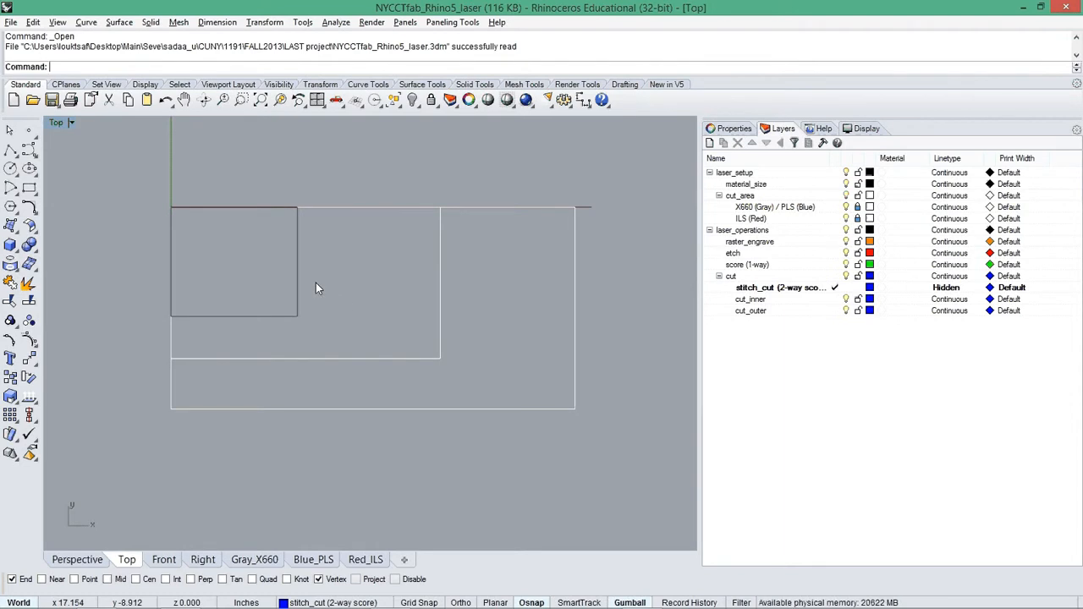
Paste the building outline sheet and move it so its outer frame's top-left corner meets the cut areas' top-left corner
{"action": "key", "text": "ctrl+v"}
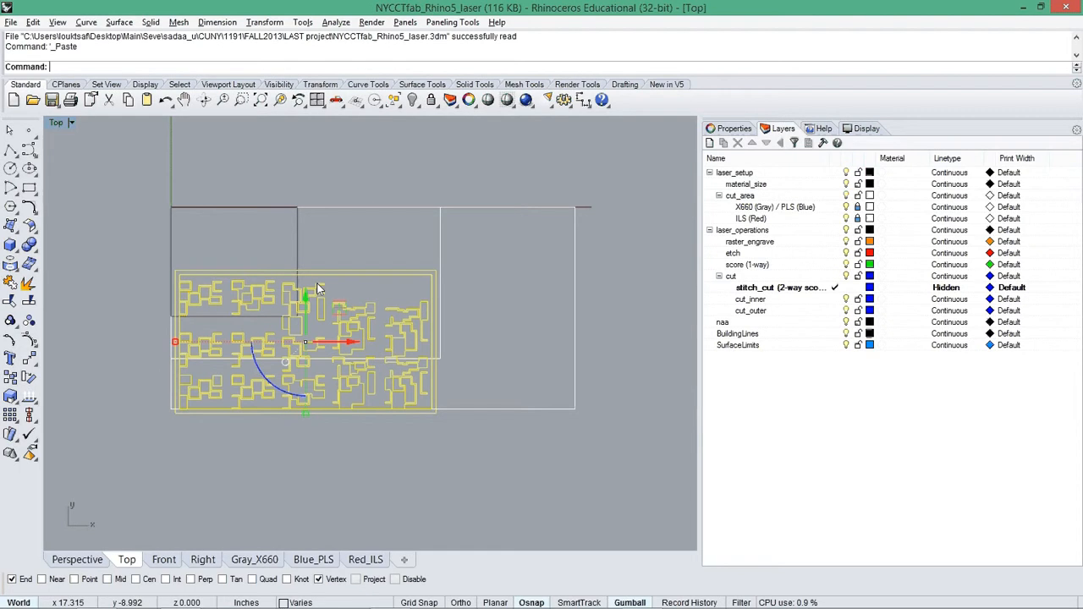
{"action": "type", "text": "move"}
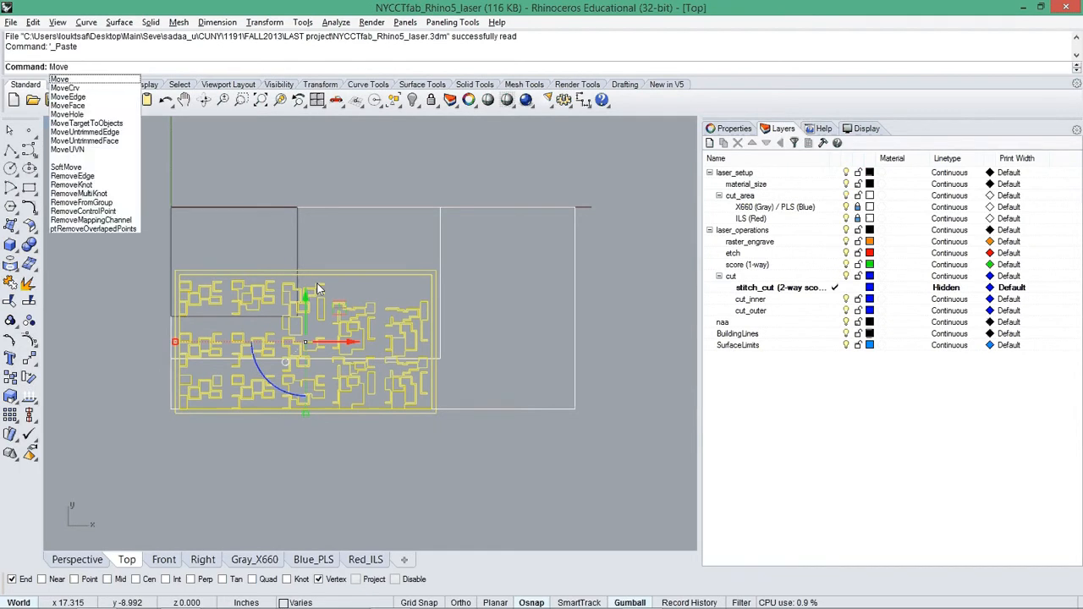
{"action": "key", "text": "Return"}
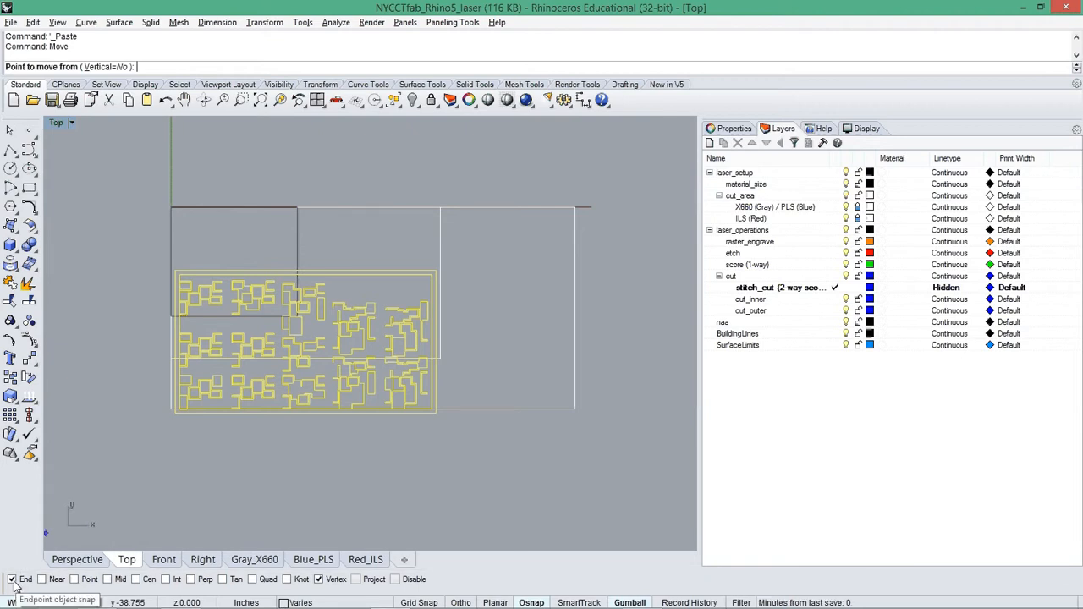
{"action": "scroll", "coordinate": [173, 270], "scroll_direction": "up", "scroll_amount": 5}
{"action": "left_click", "coordinate": [188, 271]}
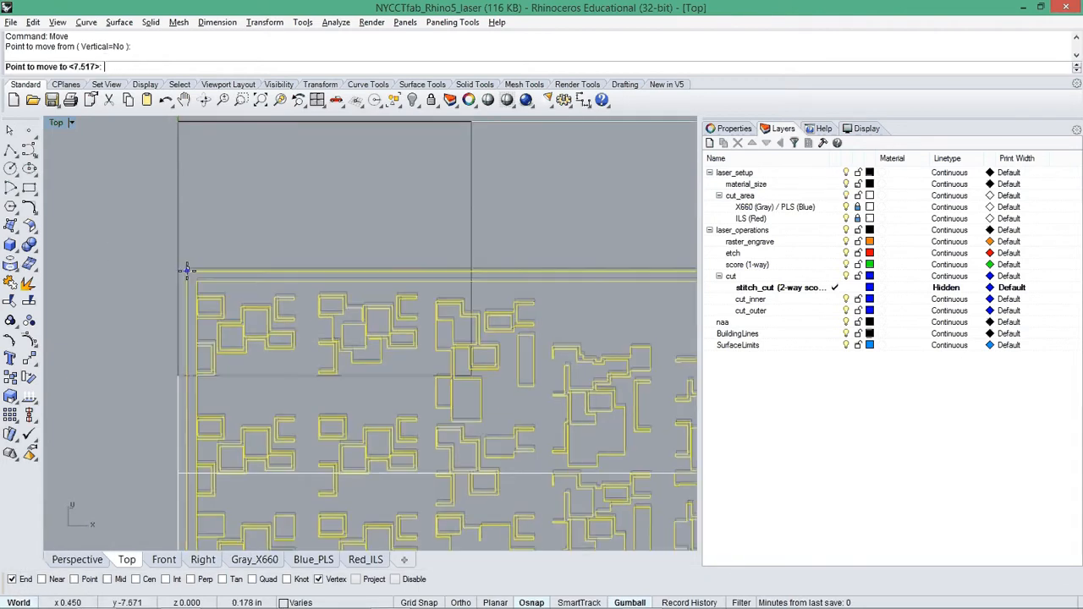
{"action": "right_click_drag", "start_coordinate": [206, 165], "coordinate": [221, 248]}
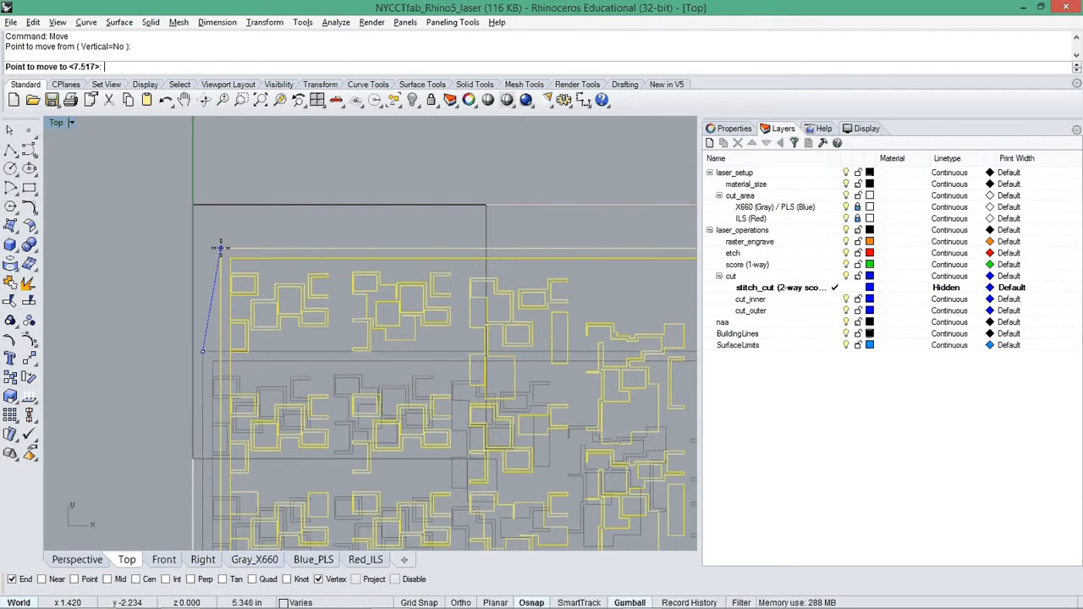
{"action": "left_click", "coordinate": [195, 206]}
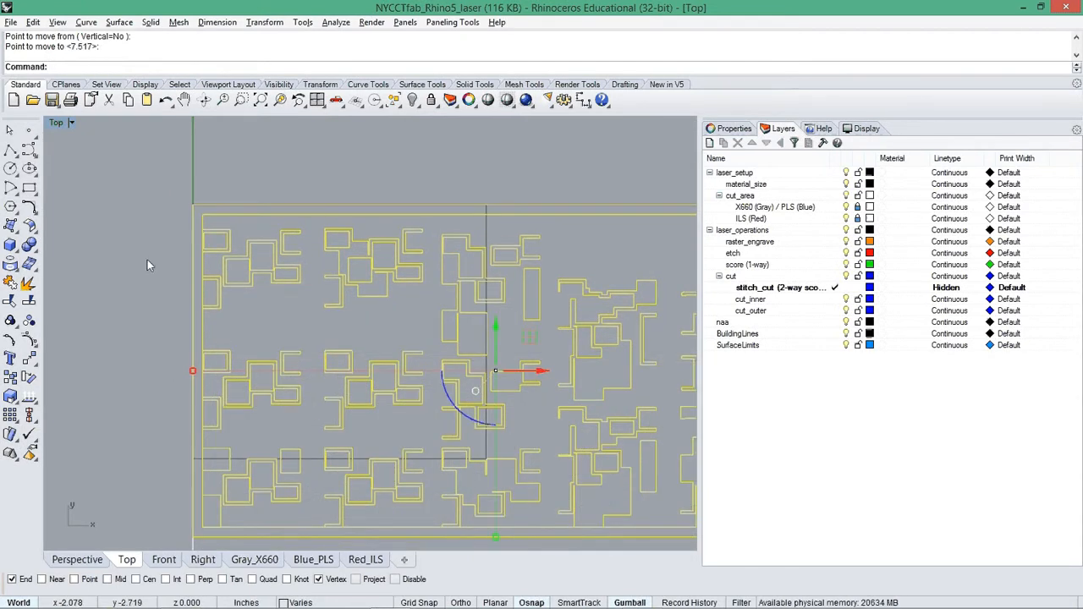
{"action": "left_click", "coordinate": [148, 259]}
Turn off the pasted SurfaceLimits, BuildingLines and naa layers so only the template geometry shows
{"action": "scroll", "coordinate": [127, 263], "scroll_direction": "down", "scroll_amount": 4}
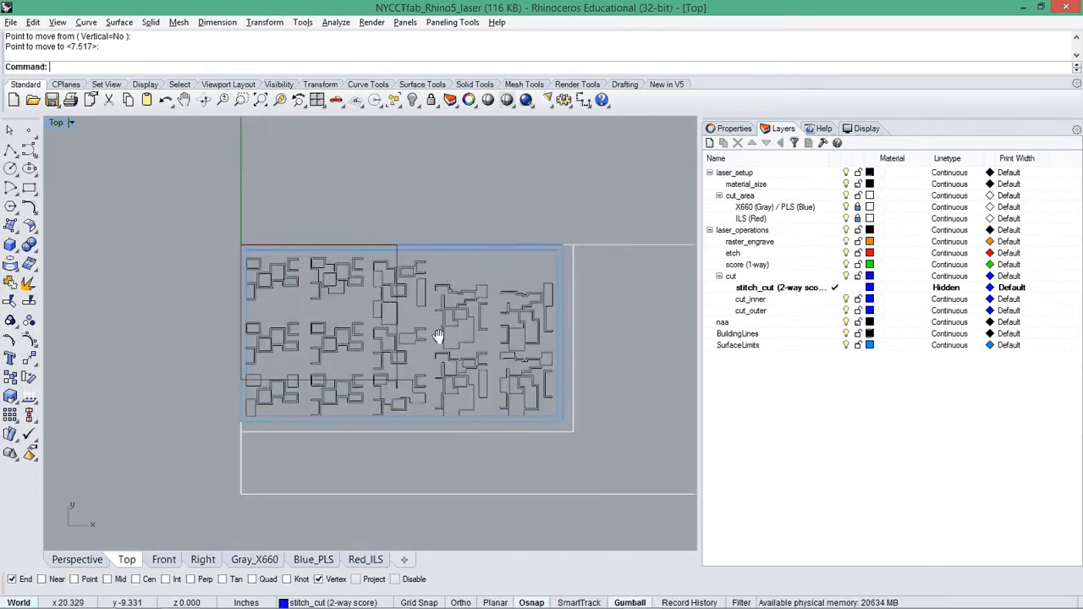
{"action": "left_click", "coordinate": [846, 345]}
{"action": "left_click", "coordinate": [847, 333]}
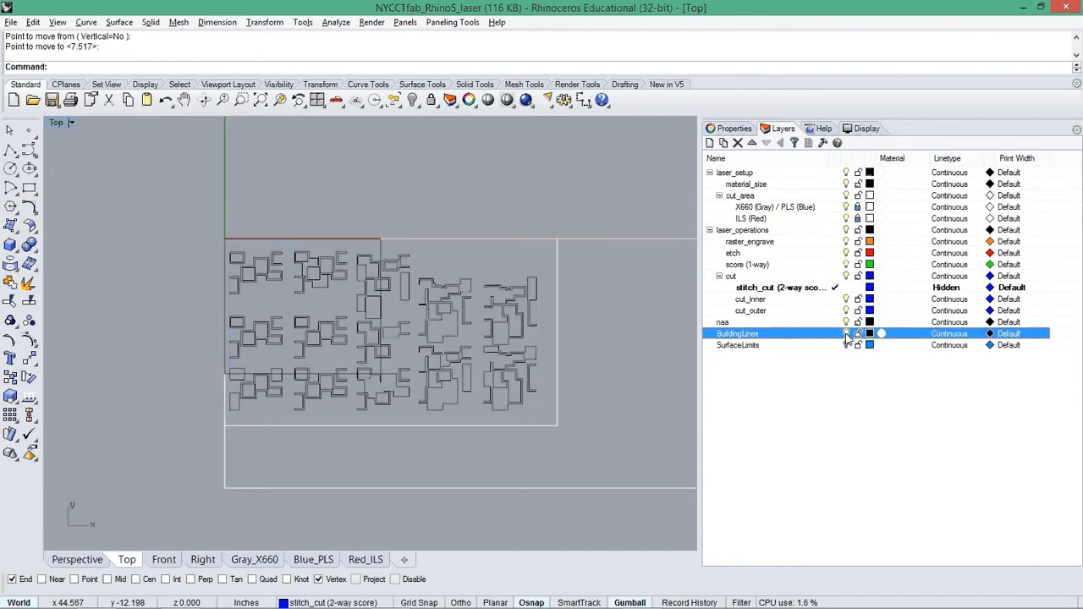
{"action": "left_click", "coordinate": [846, 322]}
{"action": "scroll", "coordinate": [509, 276], "scroll_direction": "down", "scroll_amount": 2}
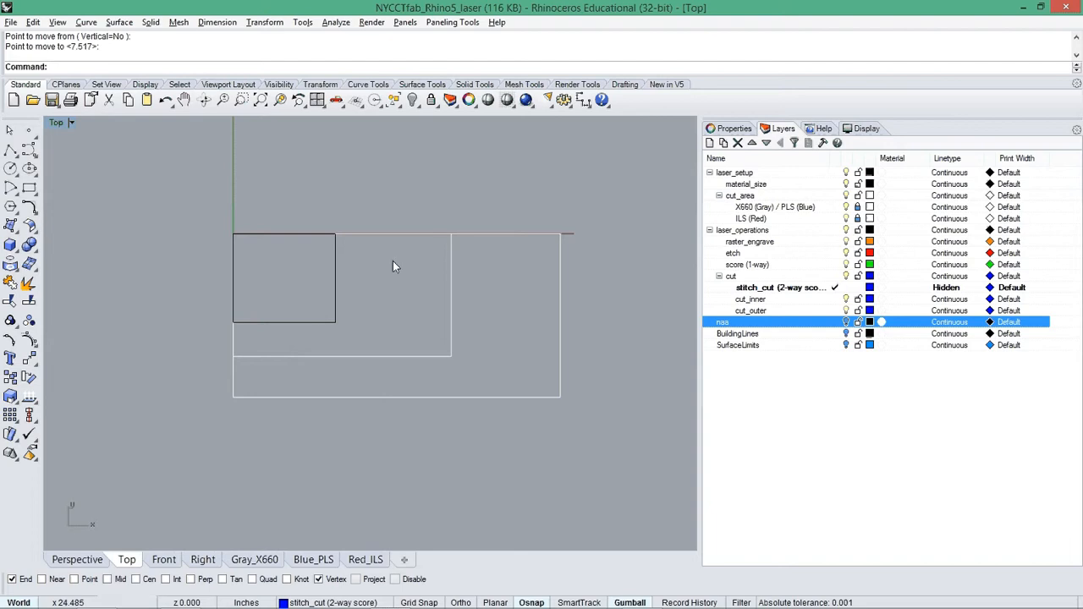
Delete the template's small default rectangle on the material_size layer
{"action": "left_click", "coordinate": [328, 321]}
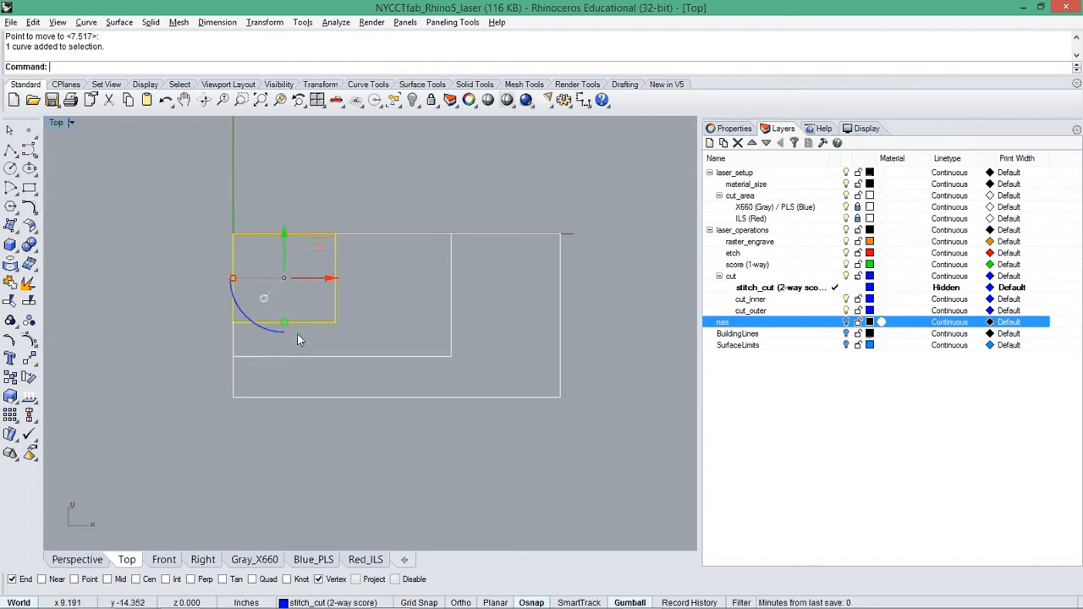
{"action": "left_click", "coordinate": [371, 318]}
{"action": "left_click", "coordinate": [336, 291]}
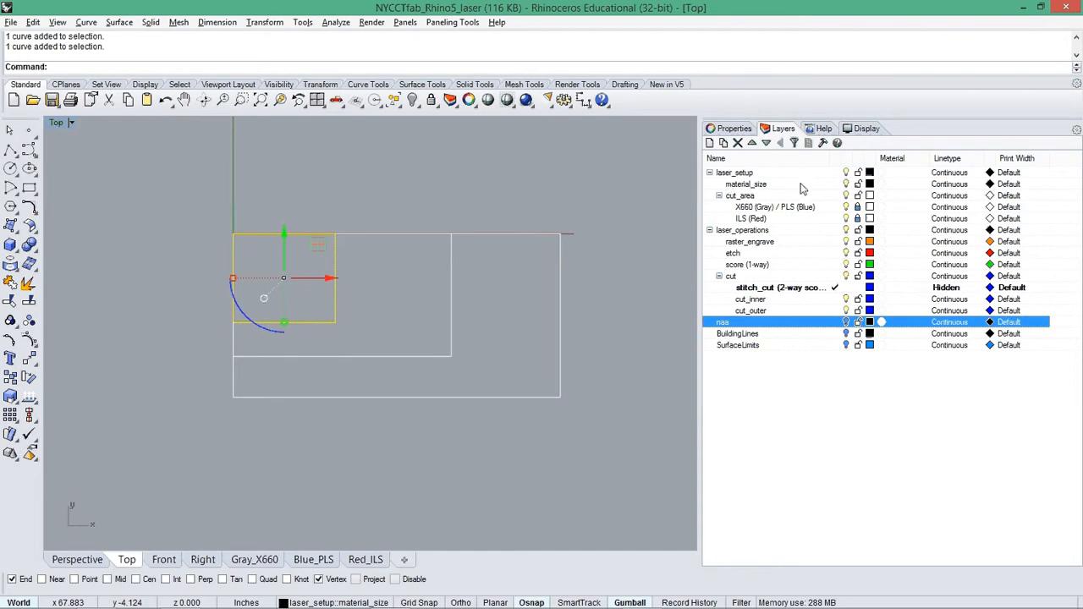
{"action": "scroll", "coordinate": [333, 280], "scroll_direction": "up", "scroll_amount": 3}
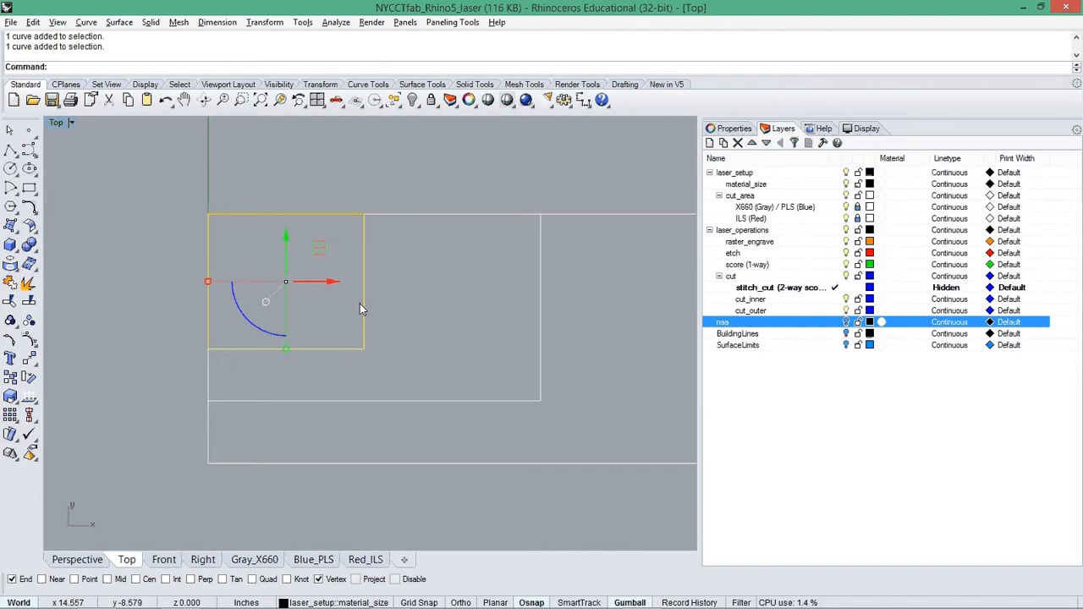
{"action": "key", "text": "Delete"}
{"action": "right_click_drag", "start_coordinate": [527, 305], "coordinate": [484, 299]}
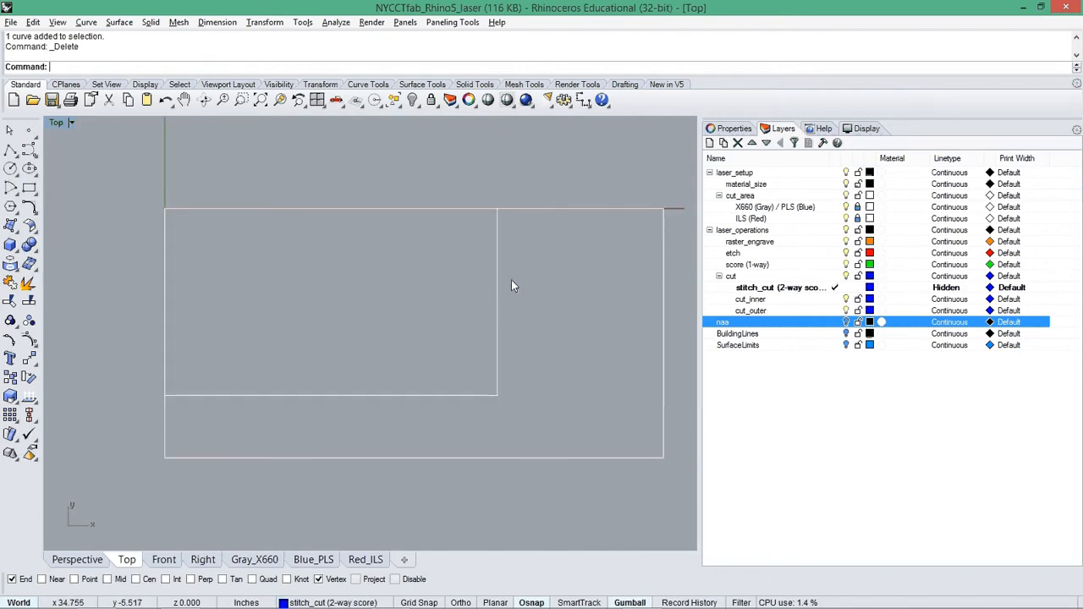
Switch the X660 (Gray) / PLS (Blue) layer off and on to identify which cut area rectangle belongs to it
{"action": "left_click", "coordinate": [847, 208]}
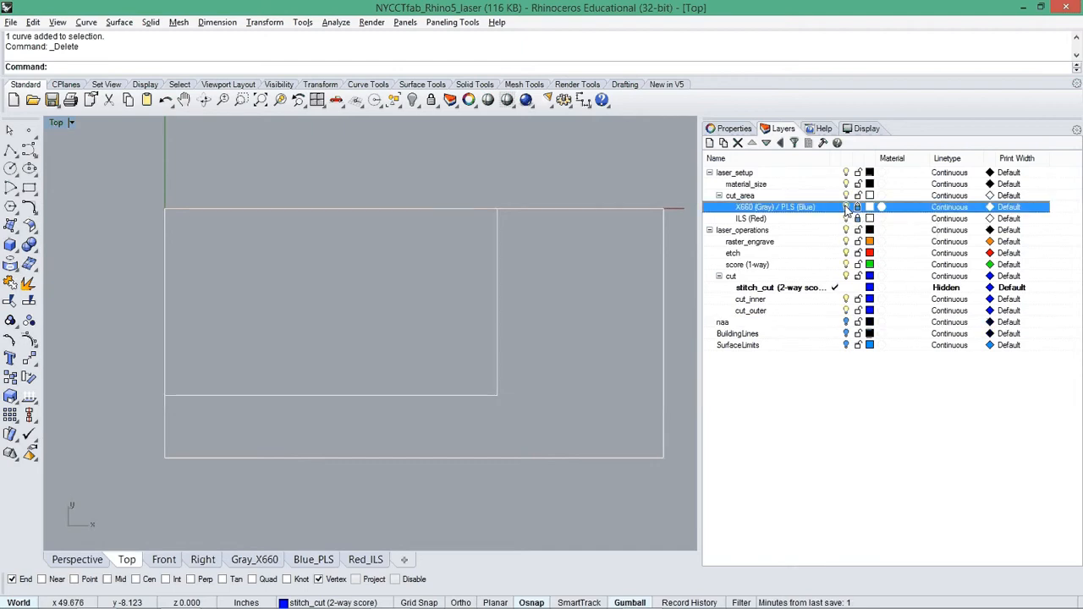
{"action": "left_click", "coordinate": [847, 207]}
{"action": "left_click", "coordinate": [846, 207]}
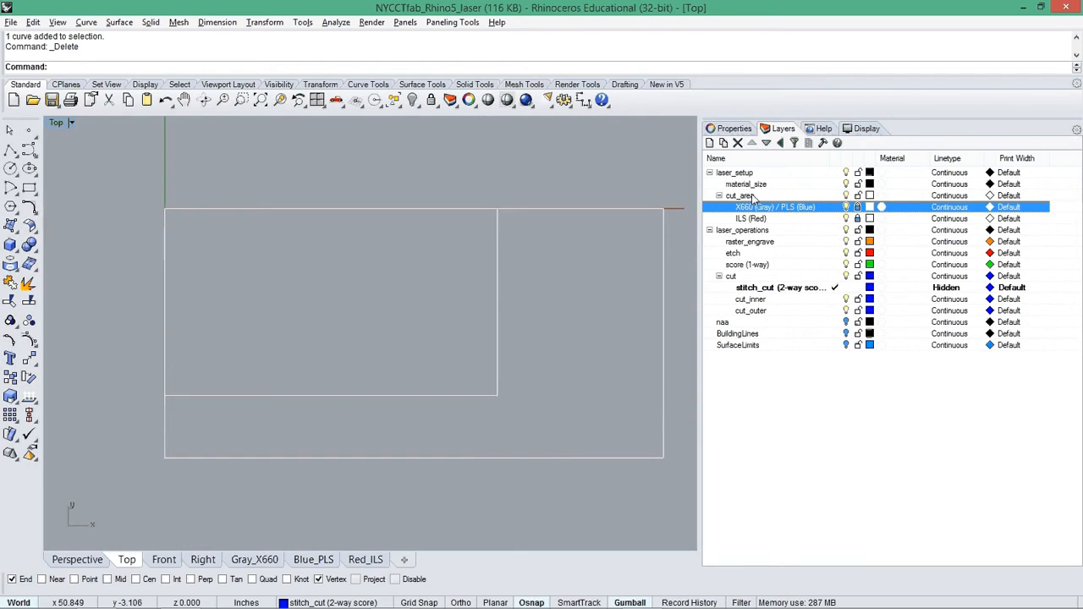
{"action": "right_click_drag", "start_coordinate": [576, 303], "coordinate": [564, 316]}
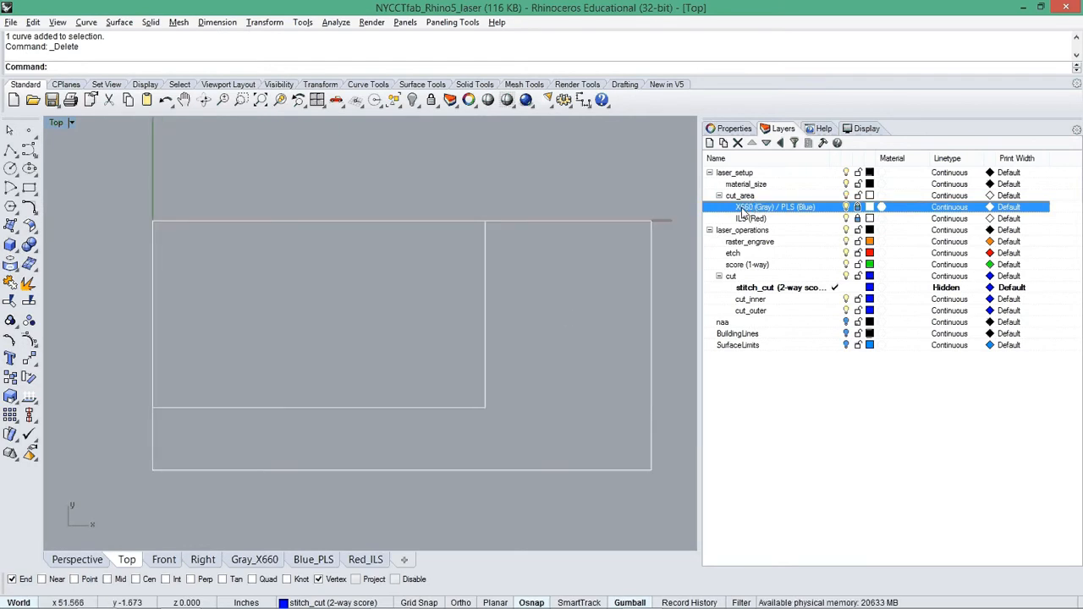
{"action": "left_click", "coordinate": [846, 207]}
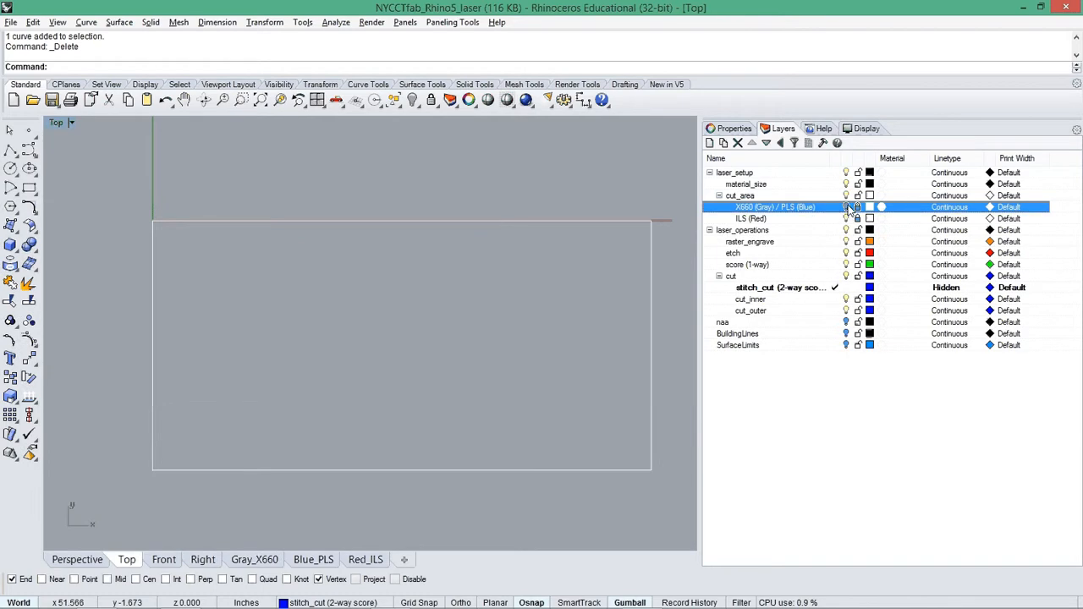
{"action": "left_click", "coordinate": [846, 208]}
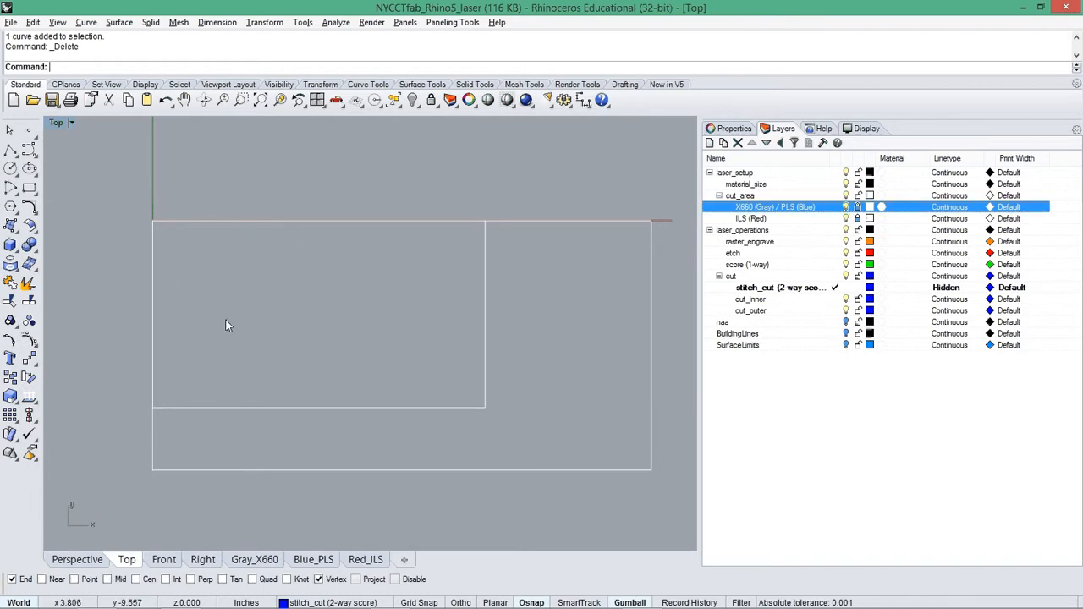
{"action": "right_click_drag", "start_coordinate": [448, 369], "coordinate": [429, 360]}
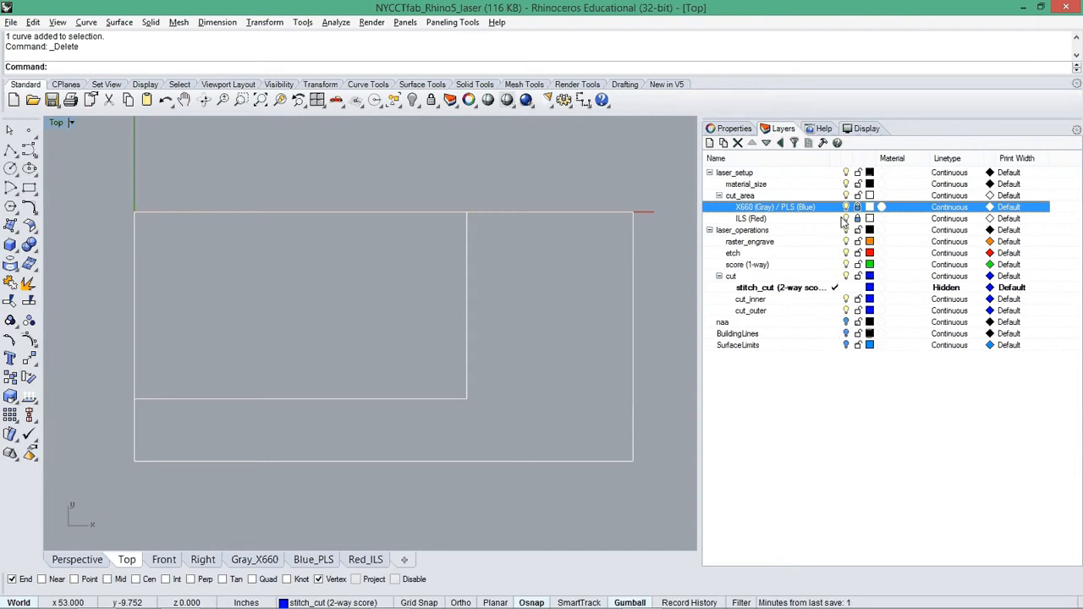
Turn the SurfaceLimits, BuildingLines and naa layers back on and delete the naa layer
{"action": "left_click", "coordinate": [846, 346]}
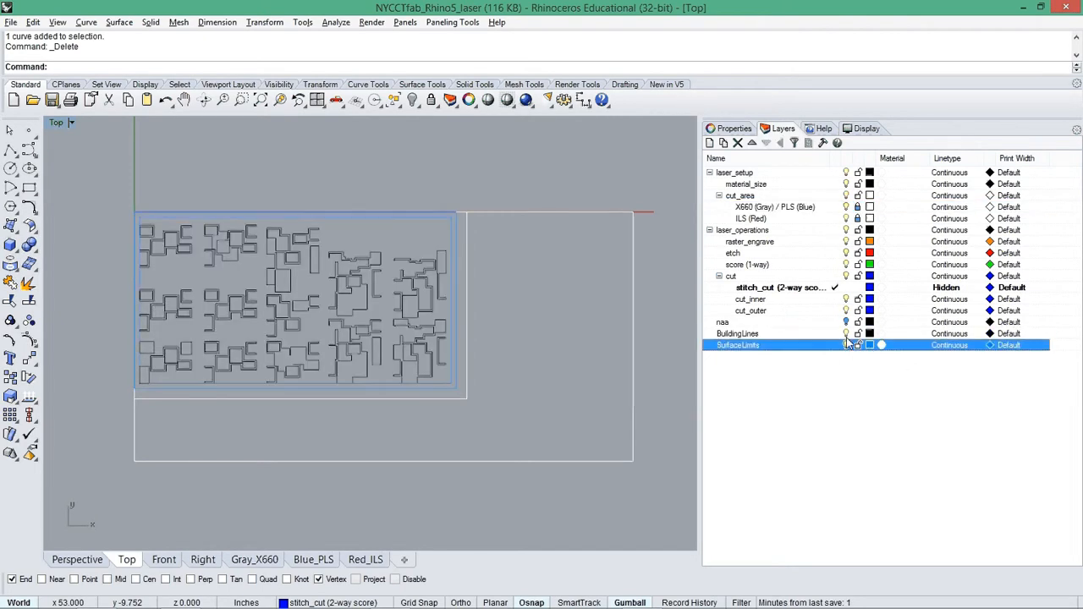
{"action": "left_click", "coordinate": [847, 322]}
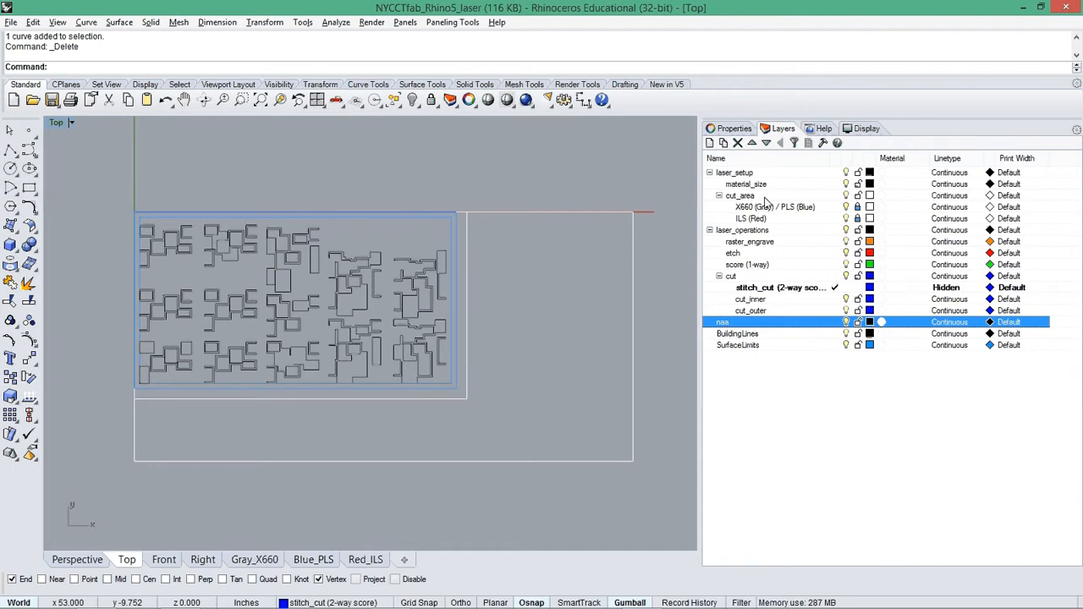
{"action": "left_click", "coordinate": [737, 144]}
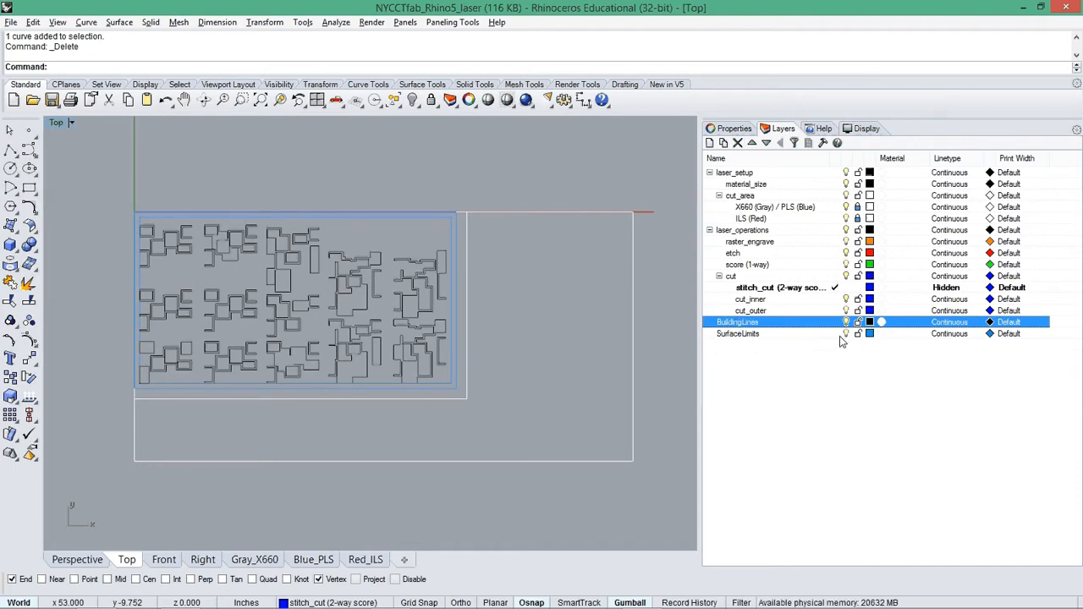
Delete the inner of the two blue frames around the building outlines
{"action": "scroll", "coordinate": [454, 246], "scroll_direction": "up", "scroll_amount": 4}
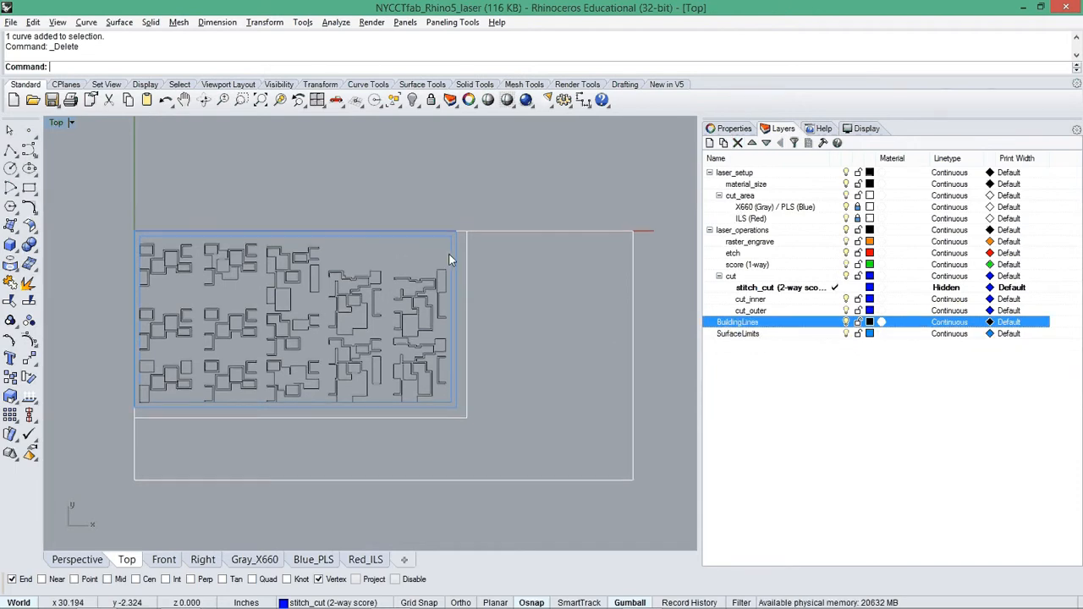
{"action": "left_click", "coordinate": [454, 233]}
{"action": "key", "text": "Delete"}
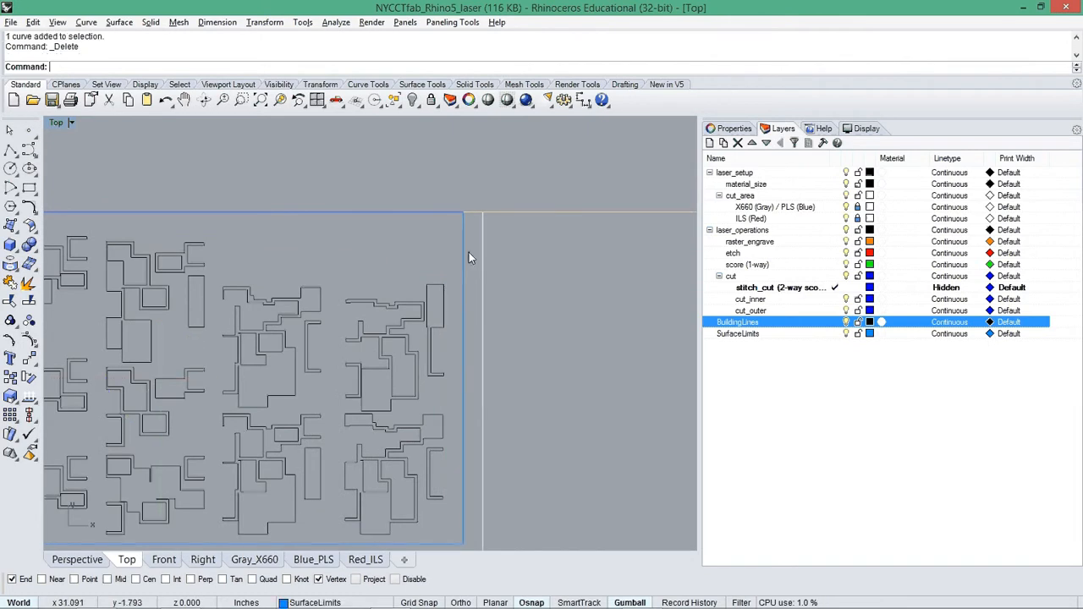
Change the remaining outer frame to the material_size layer and delete the emptied SurfaceLimits layer
{"action": "left_click", "coordinate": [465, 257]}
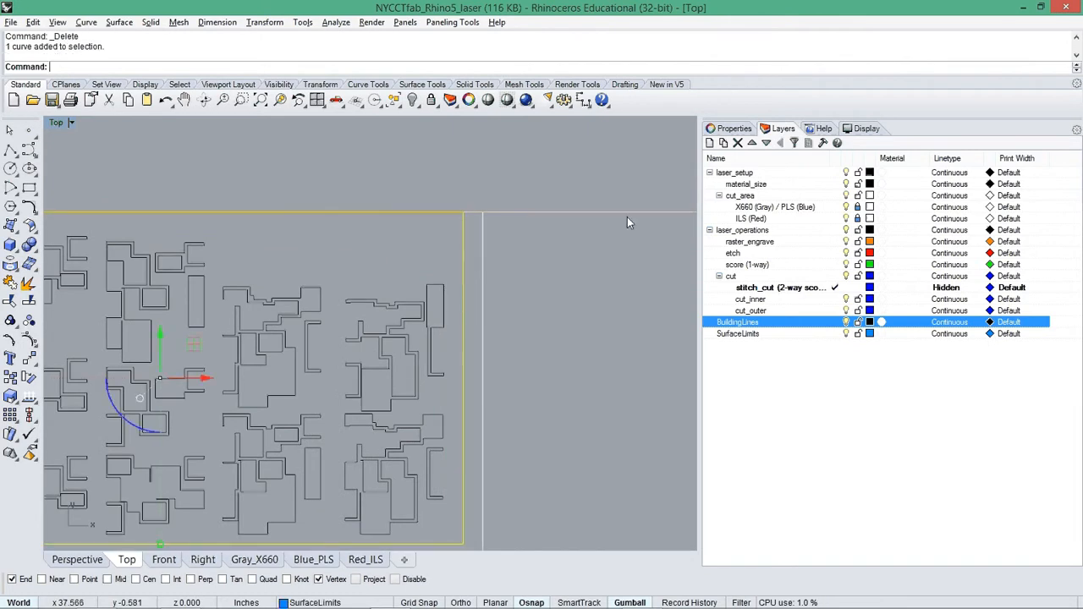
{"action": "right_click", "coordinate": [739, 185]}
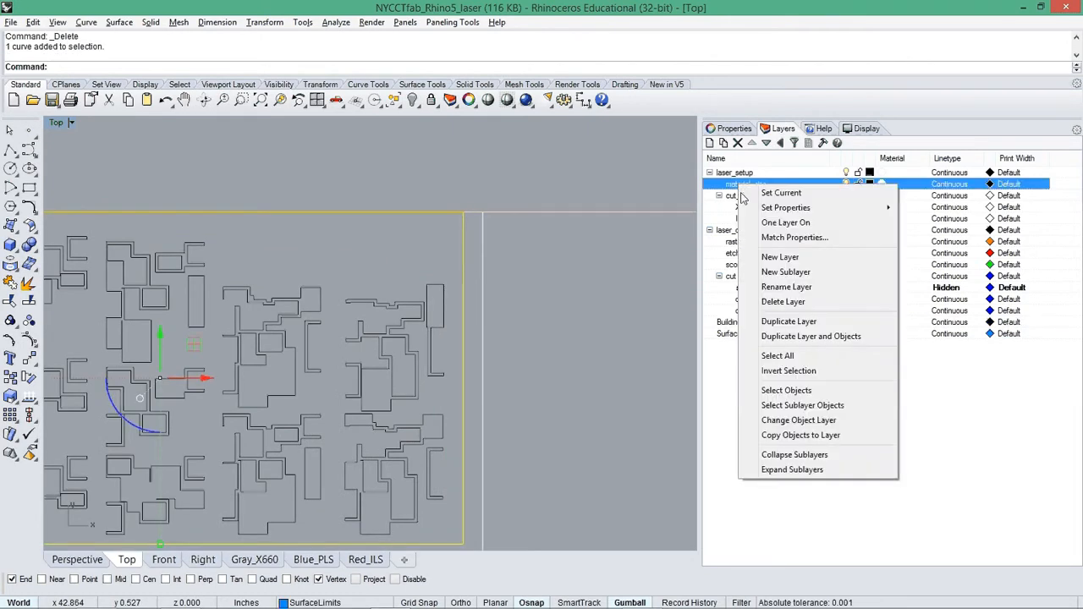
{"action": "left_click", "coordinate": [789, 422]}
{"action": "left_click", "coordinate": [585, 382]}
{"action": "right_click_drag", "start_coordinate": [585, 382], "coordinate": [601, 319]}
{"action": "left_click", "coordinate": [741, 334]}
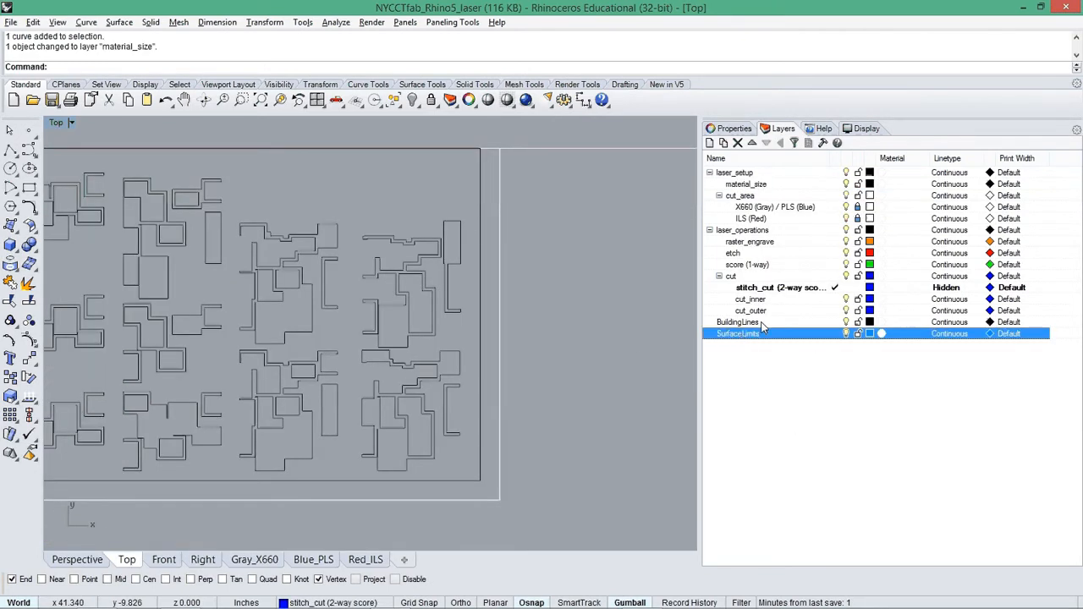
{"action": "left_click", "coordinate": [738, 143]}
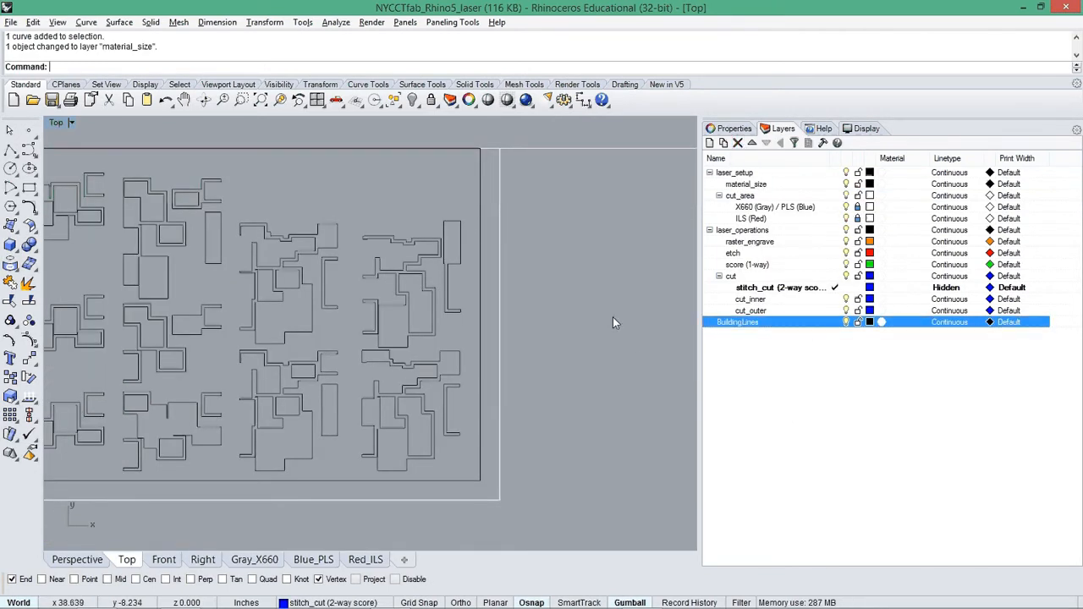
{"action": "scroll", "coordinate": [541, 347], "scroll_direction": "down", "scroll_amount": 3}
{"action": "scroll", "coordinate": [433, 358], "scroll_direction": "up", "scroll_amount": 2}
{"action": "scroll", "coordinate": [432, 358], "scroll_direction": "down", "scroll_amount": 2}
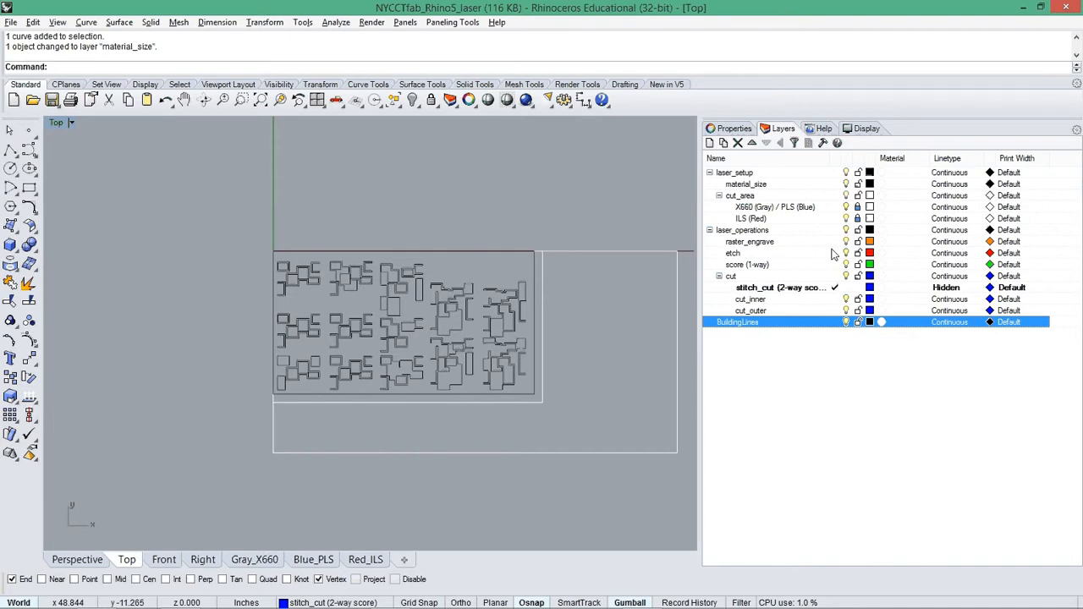
{"action": "right_click_drag", "start_coordinate": [545, 271], "coordinate": [528, 271]}
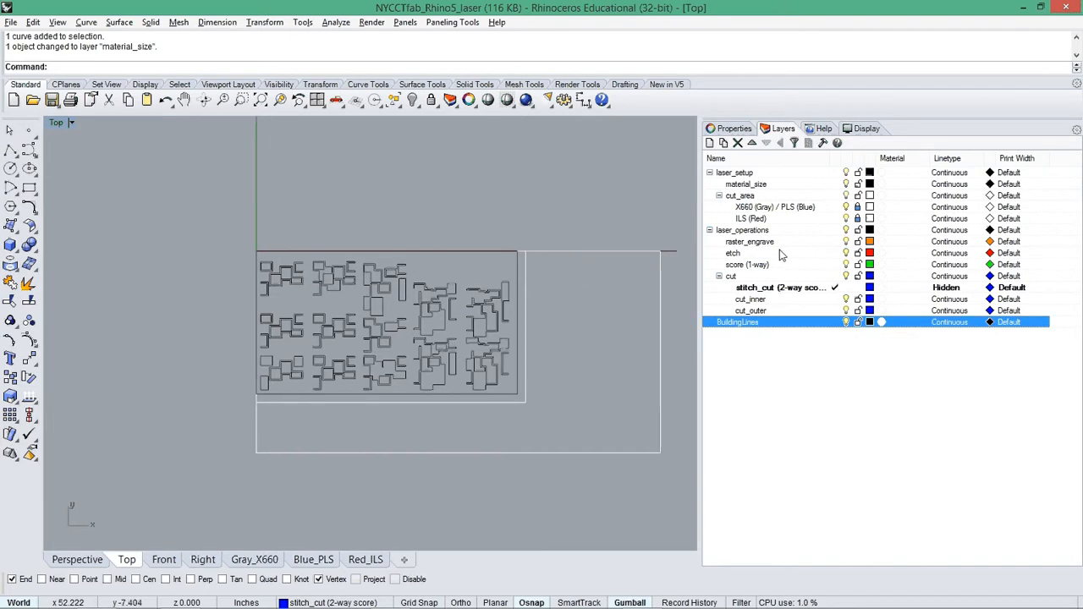
{"action": "right_click_drag", "start_coordinate": [566, 308], "coordinate": [561, 317]}
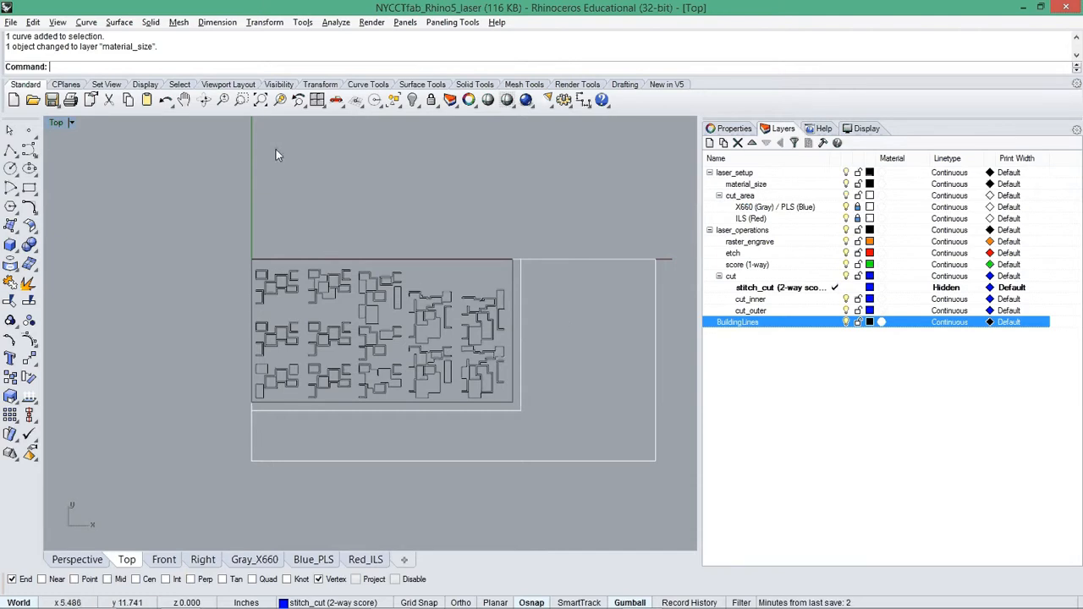
Begin saving a copy in the LAST project folder, extending the file name to NYCCTfab_Rhino5_laser_
{"action": "left_click", "coordinate": [11, 22]}
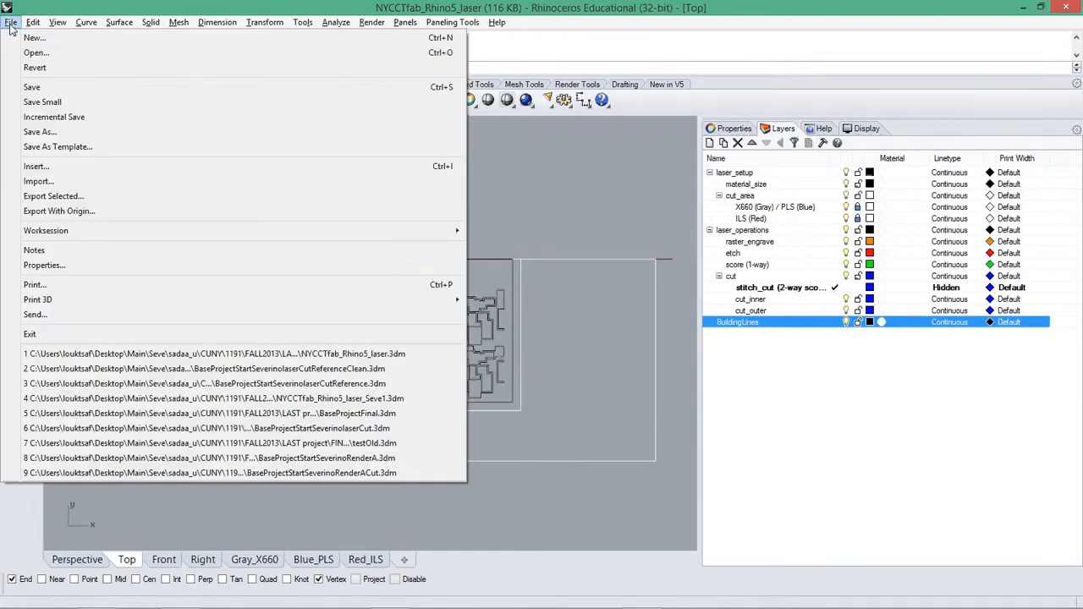
{"action": "left_click", "coordinate": [40, 131]}
{"action": "left_click", "coordinate": [506, 488]}
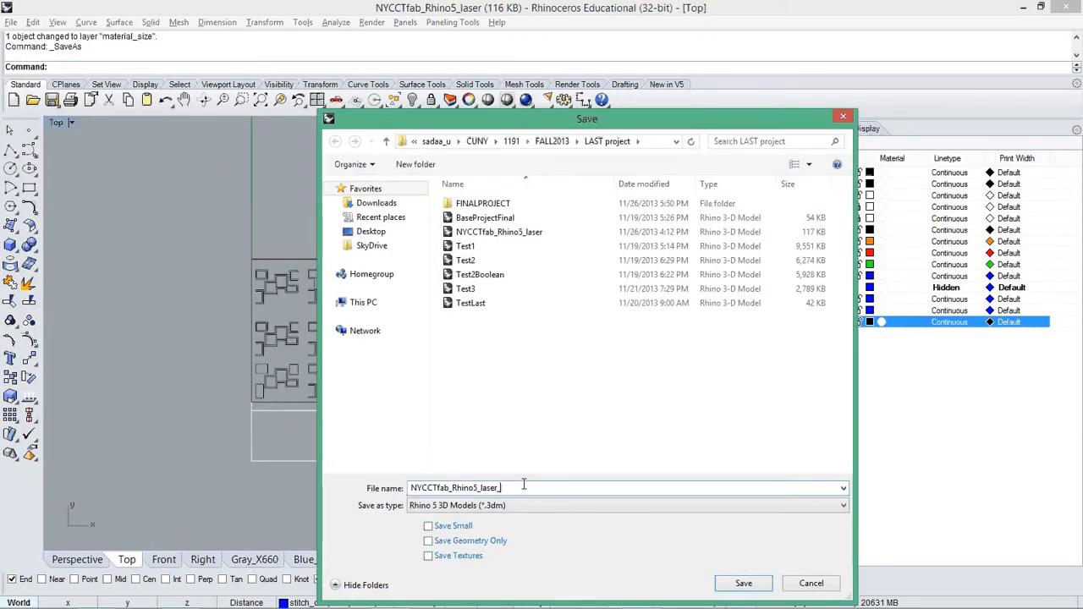
Switch to the NYCCTfab laser cutting page in Chrome and examine the Laser Cutting Primer's file naming instructions and the page's modeling requirements
{"action": "key", "text": "alt+Tab"}
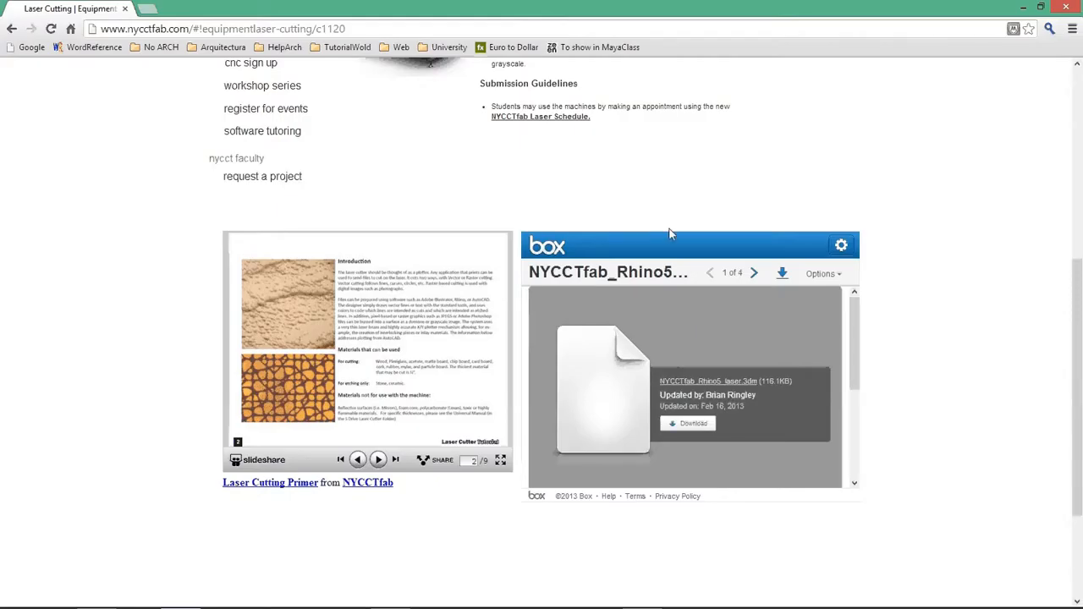
{"action": "scroll", "coordinate": [667, 185], "scroll_direction": "up", "scroll_amount": 3}
{"action": "scroll", "coordinate": [667, 186], "scroll_direction": "down", "scroll_amount": 3}
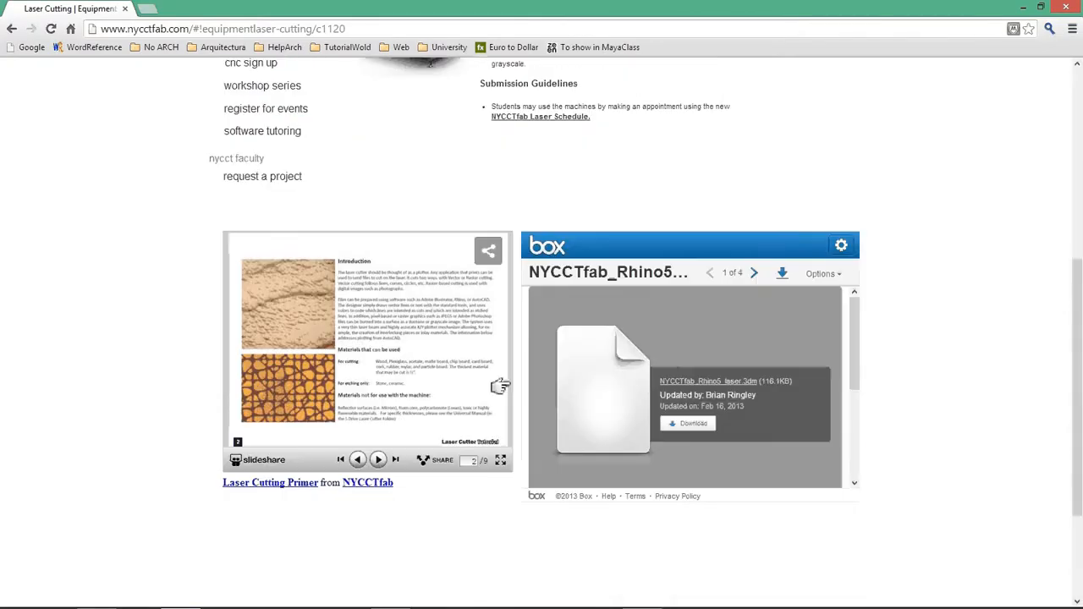
{"action": "left_click", "coordinate": [501, 461]}
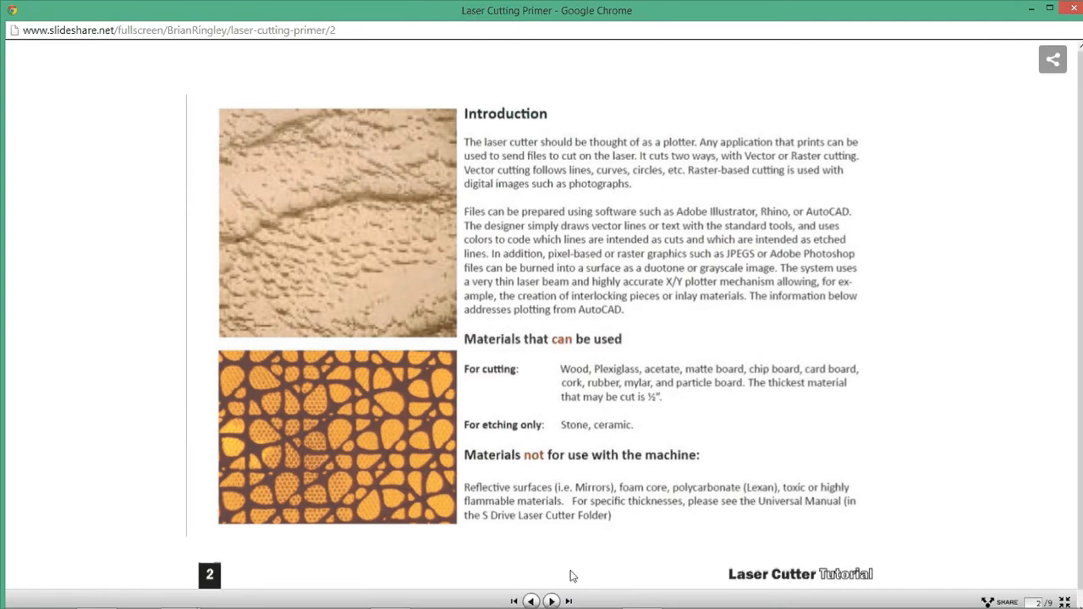
{"action": "left_click", "coordinate": [554, 602]}
{"action": "left_click", "coordinate": [553, 601]}
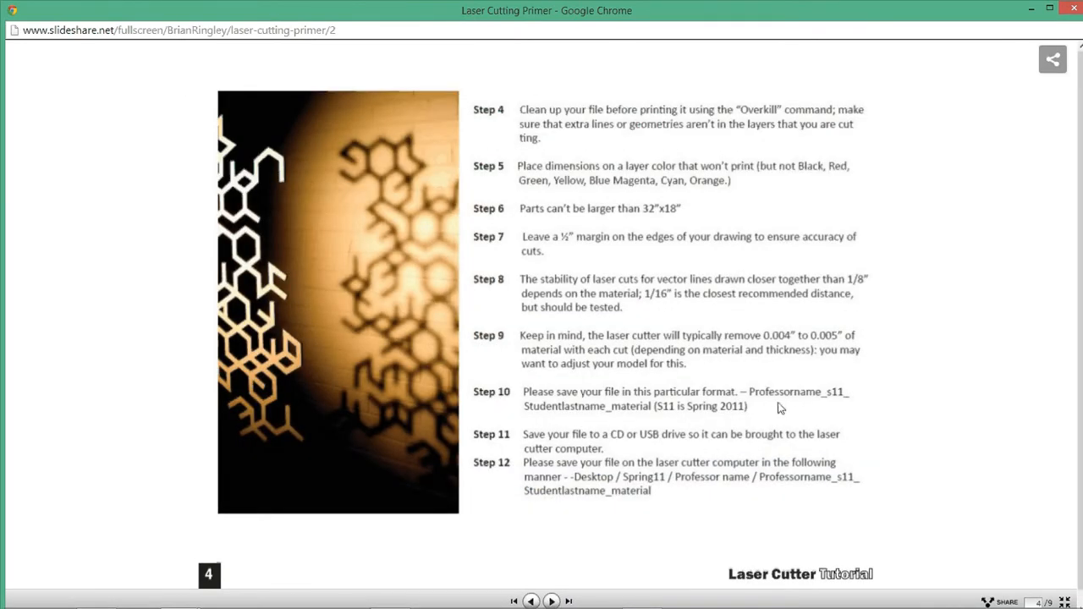
{"action": "key", "text": "Escape"}
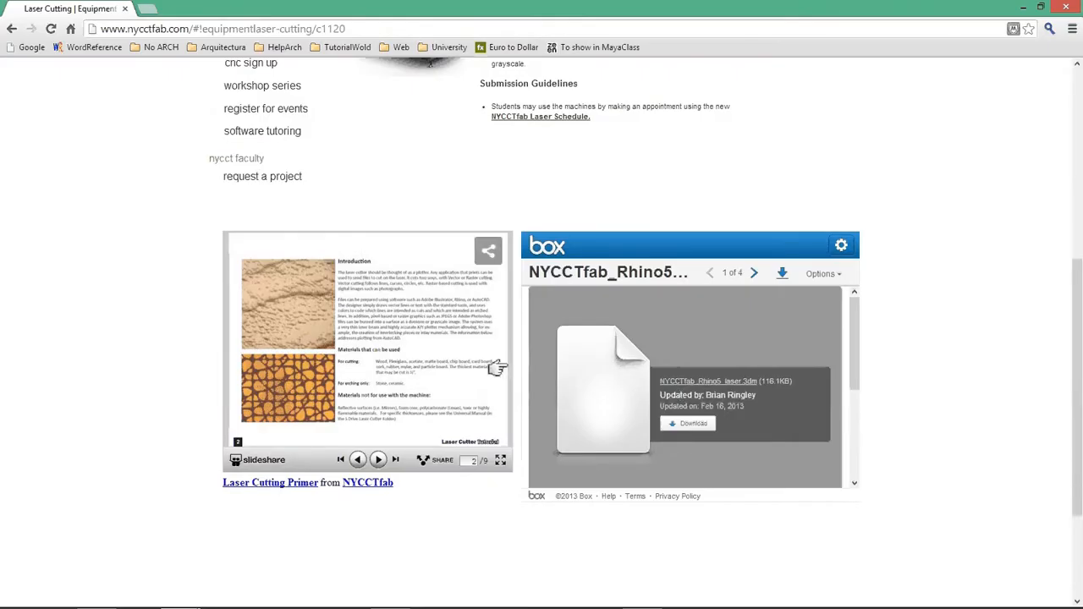
{"action": "scroll", "coordinate": [622, 159], "scroll_direction": "up", "scroll_amount": 3}
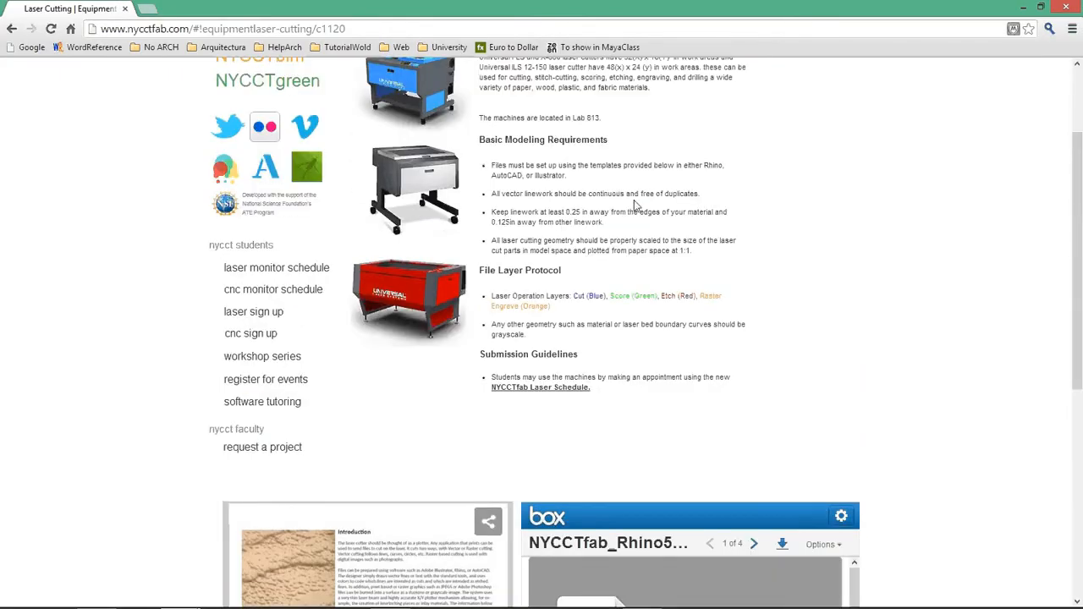
Return to Rhino's save dialog and save the file as NYCCTfab_Rhino5_laser_Seve1 in the LAST project folder
{"action": "key", "text": "alt+Tab"}
{"action": "key", "text": "alt+Tab"}
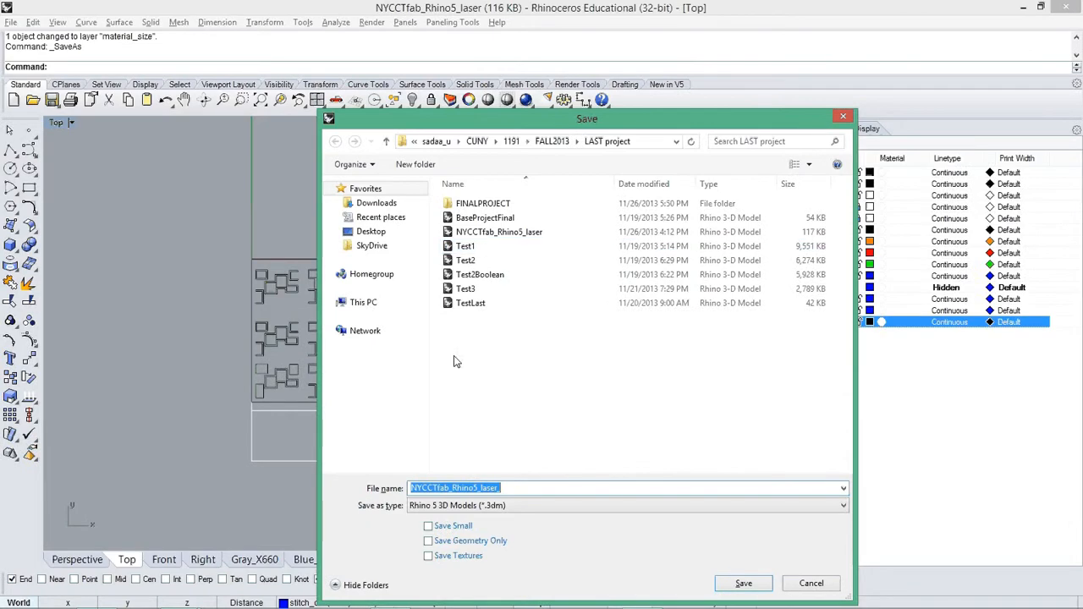
{"action": "left_click", "coordinate": [515, 487]}
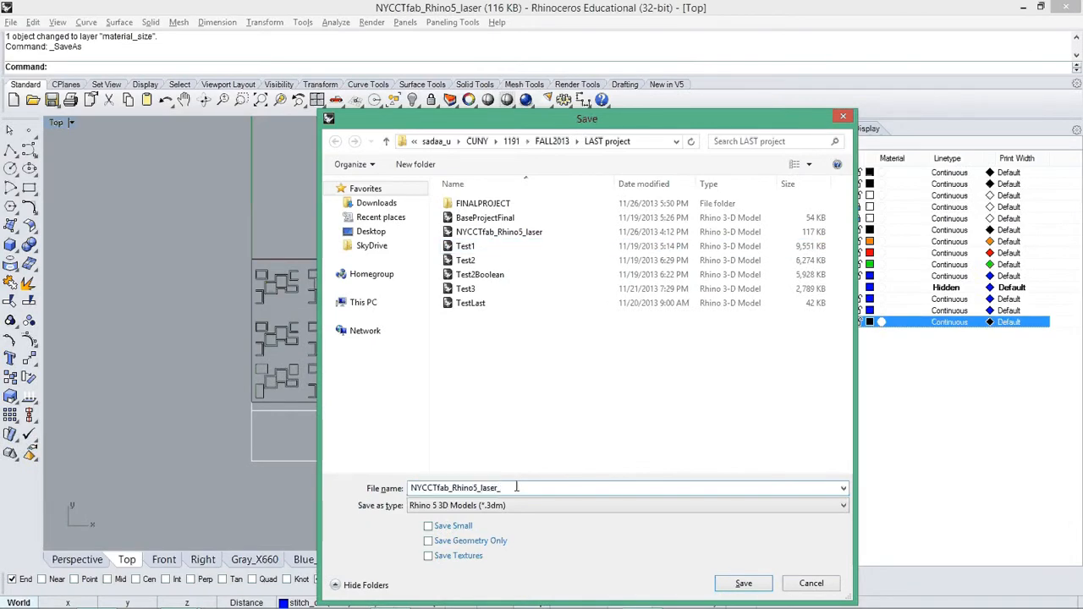
{"action": "type", "text": "Seve1"}
{"action": "key", "text": "Return"}
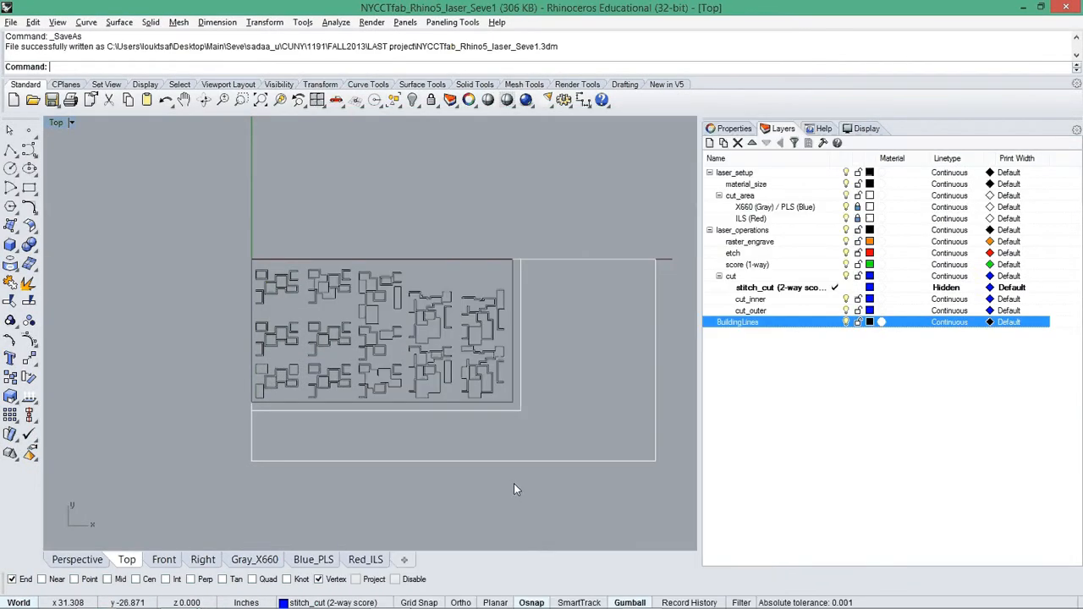
Examine the building outlines inside the material frame, from the whole layout to the first section piece in the upper-left corner
{"action": "right_click_drag", "start_coordinate": [435, 196], "coordinate": [401, 190]}
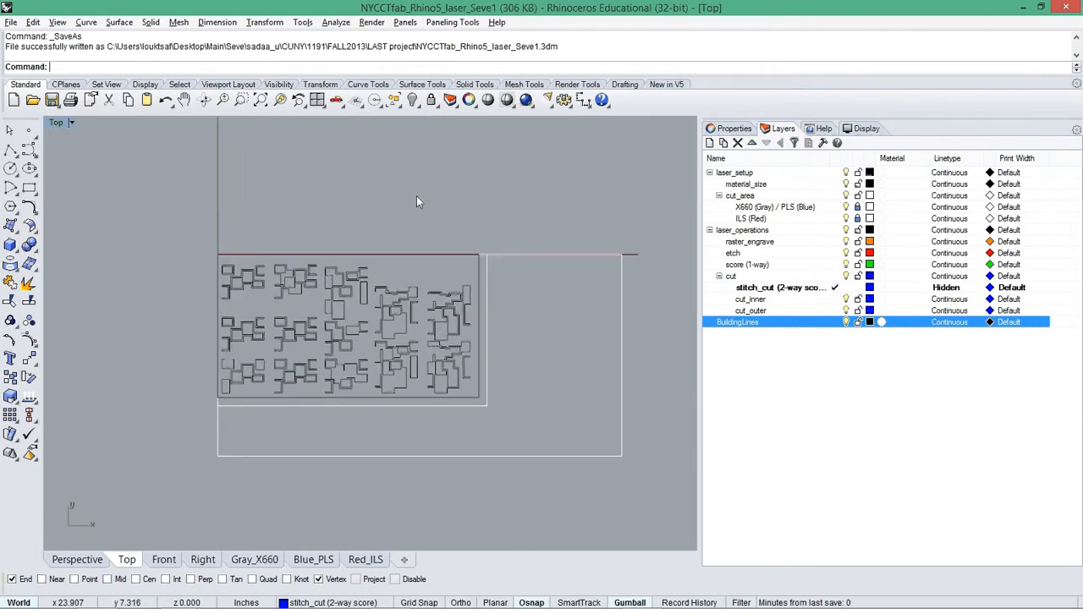
{"action": "left_click_drag", "start_coordinate": [194, 225], "coordinate": [521, 433]}
{"action": "left_click", "coordinate": [558, 227]}
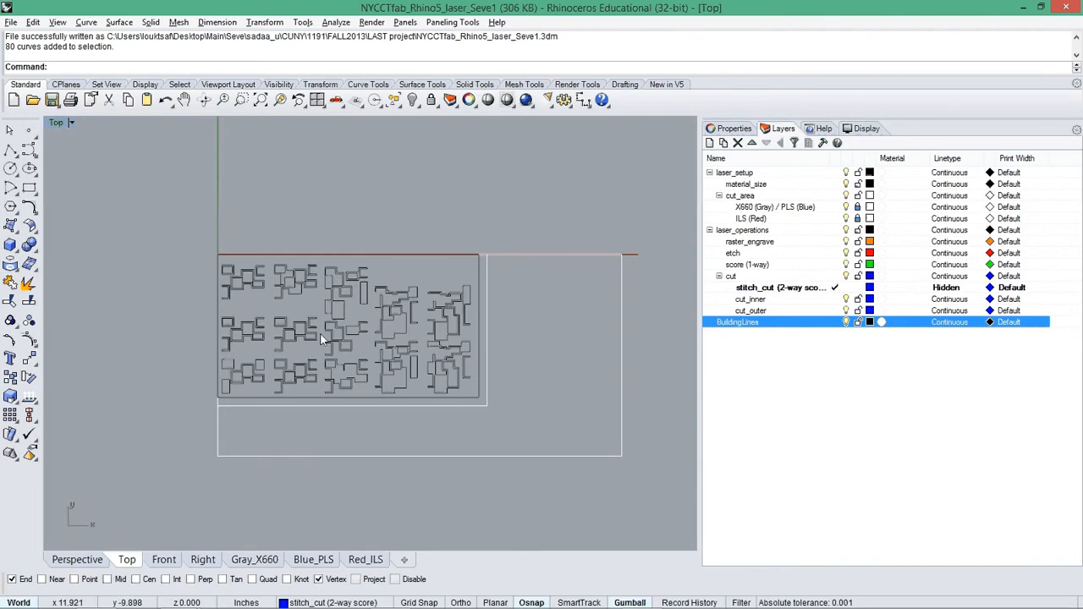
{"action": "scroll", "coordinate": [225, 309], "scroll_direction": "up", "scroll_amount": 2}
{"action": "scroll", "coordinate": [229, 309], "scroll_direction": "up", "scroll_amount": 2}
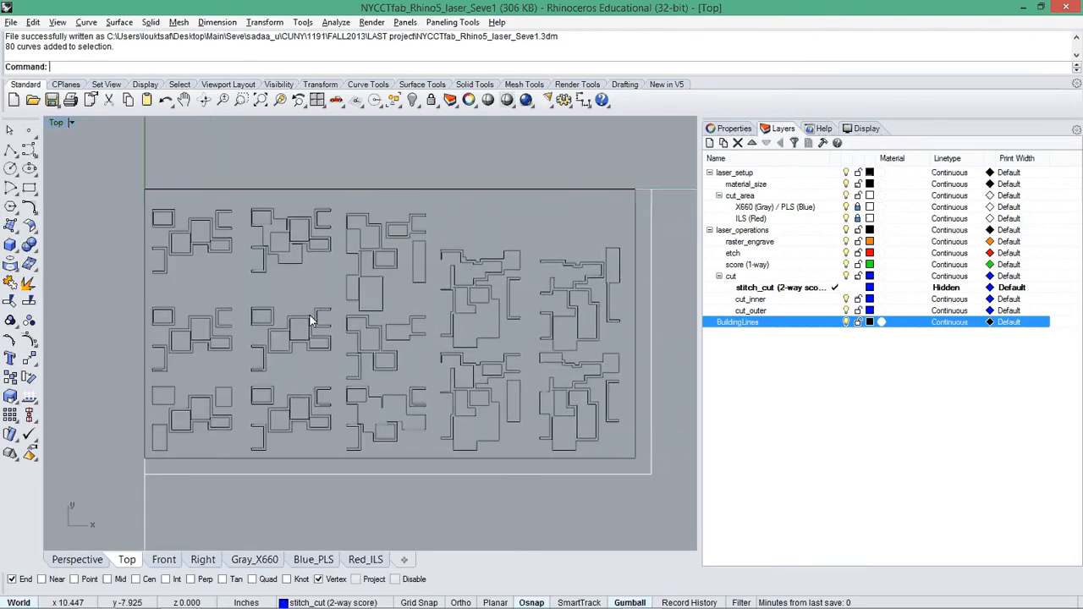
{"action": "left_click_drag", "start_coordinate": [109, 194], "coordinate": [242, 275]}
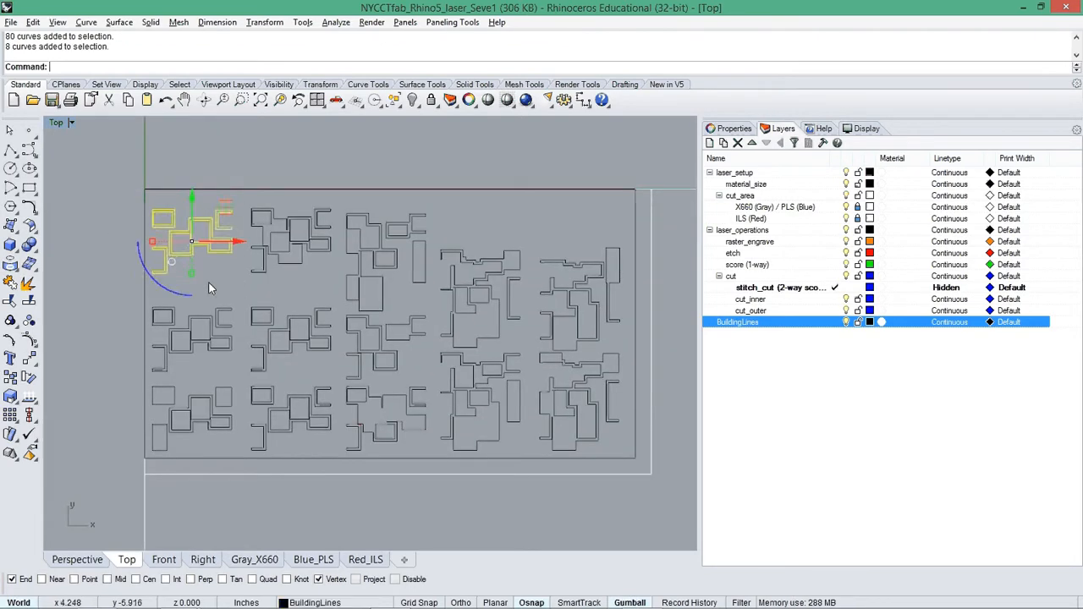
{"action": "key", "text": "Escape"}
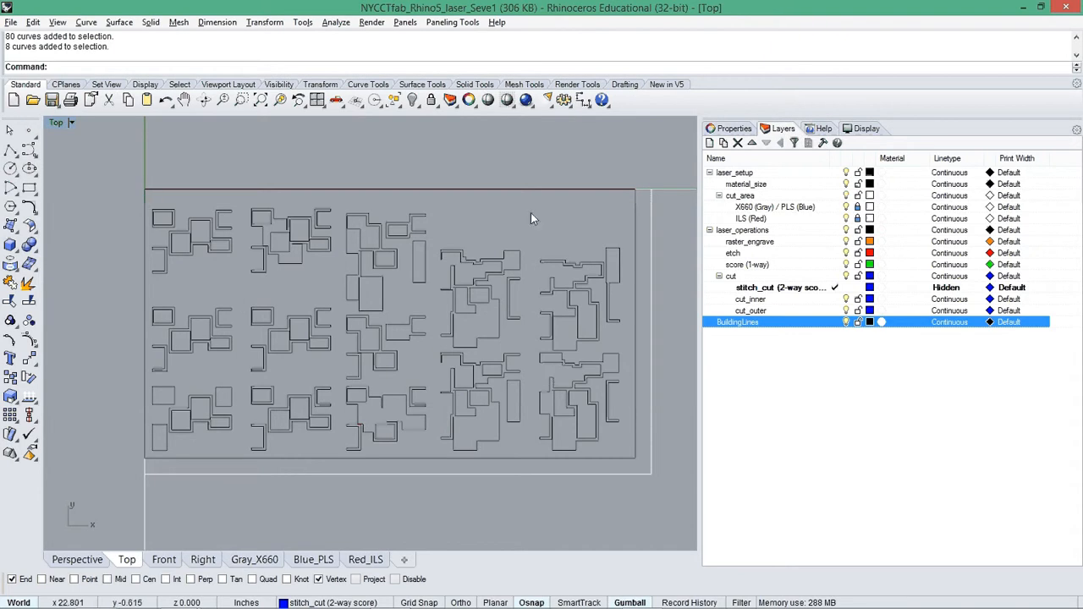
{"action": "right_click_drag", "start_coordinate": [209, 255], "coordinate": [278, 318]}
{"action": "right_click_drag", "start_coordinate": [380, 365], "coordinate": [295, 309]}
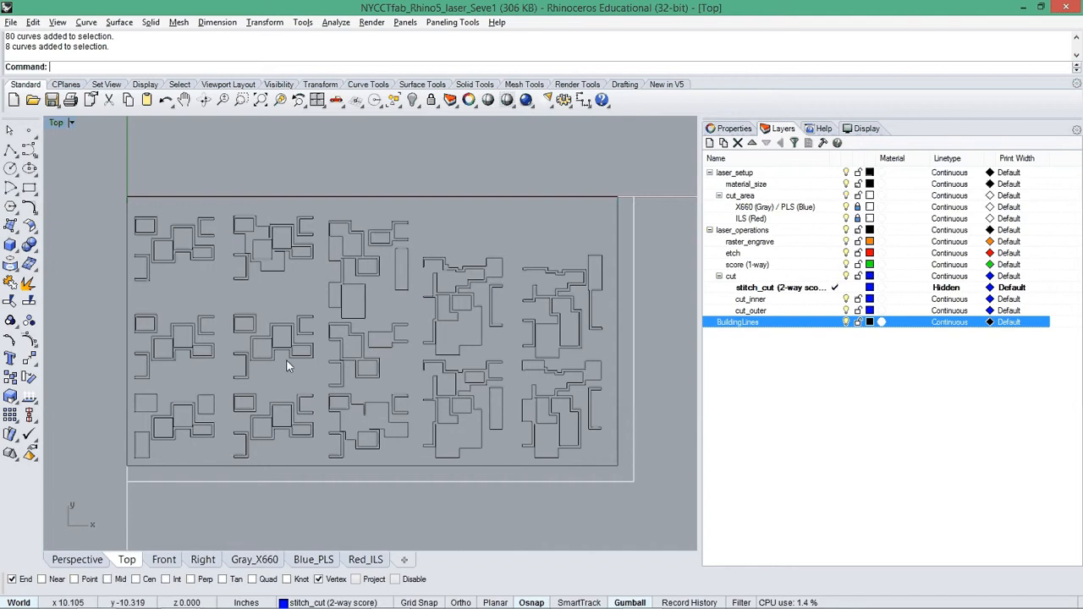
{"action": "scroll", "coordinate": [212, 279], "scroll_direction": "up", "scroll_amount": 10}
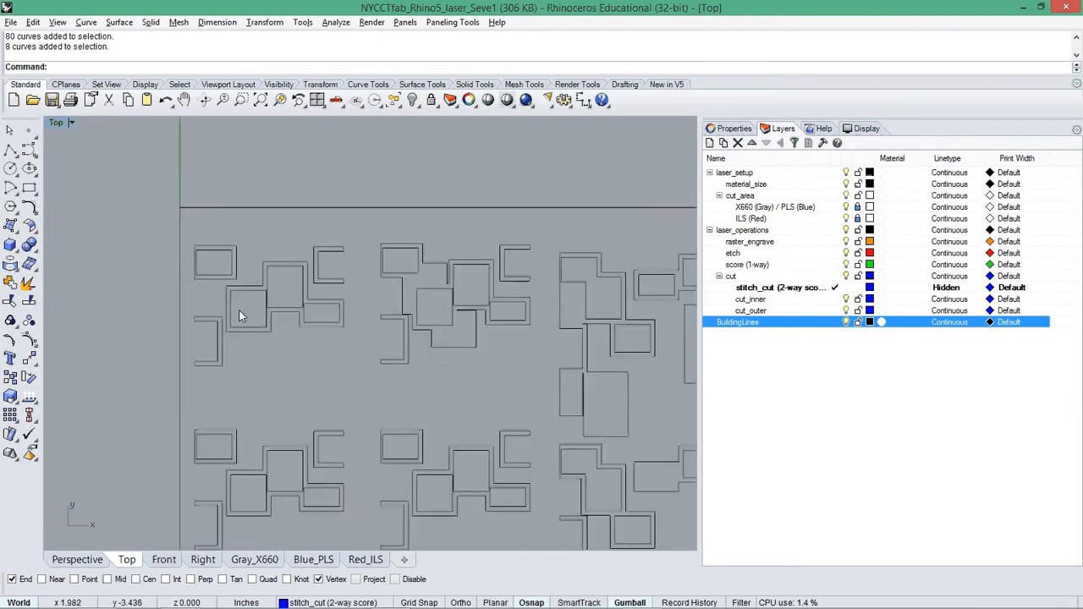
{"action": "right_click_drag", "start_coordinate": [301, 346], "coordinate": [330, 361]}
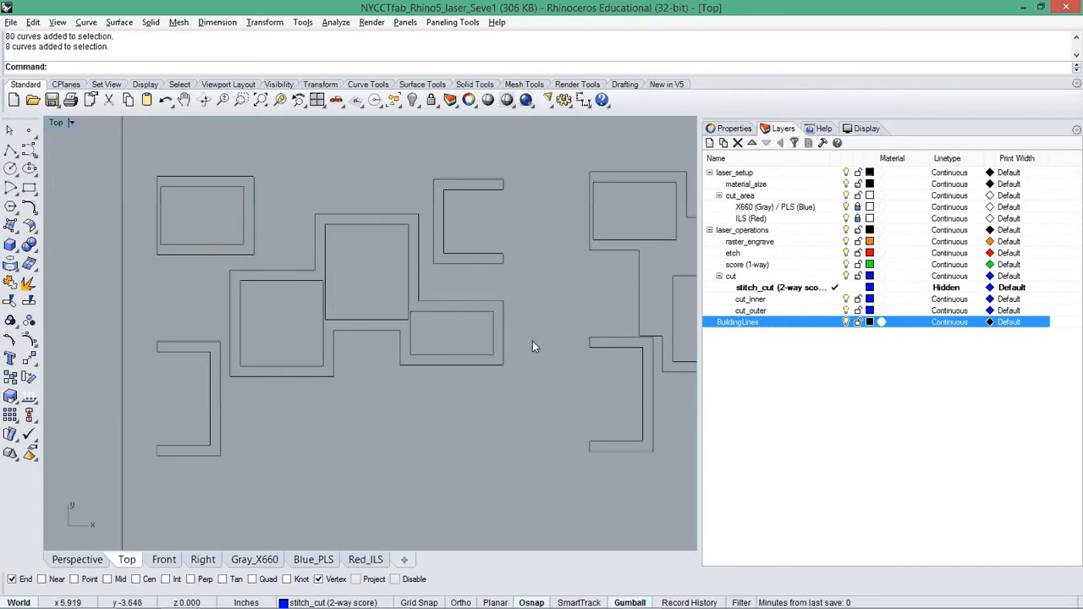
Review the cut_inner and cut_outer layers against the inner and outer outlines of the section pieces
{"action": "left_click", "coordinate": [748, 312]}
{"action": "left_click", "coordinate": [747, 300]}
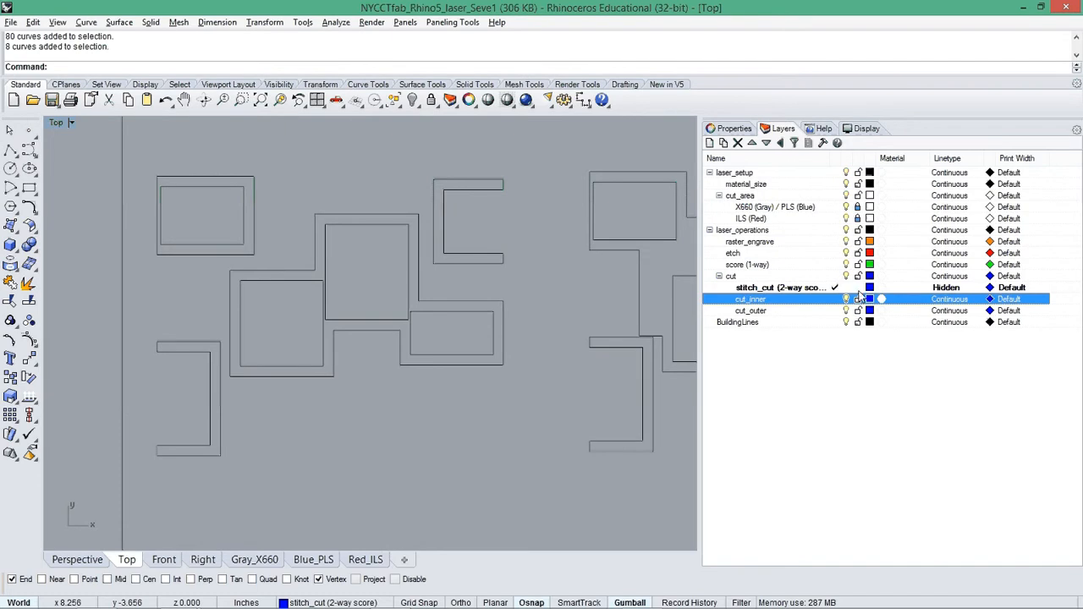
{"action": "right_click_drag", "start_coordinate": [456, 392], "coordinate": [440, 392]}
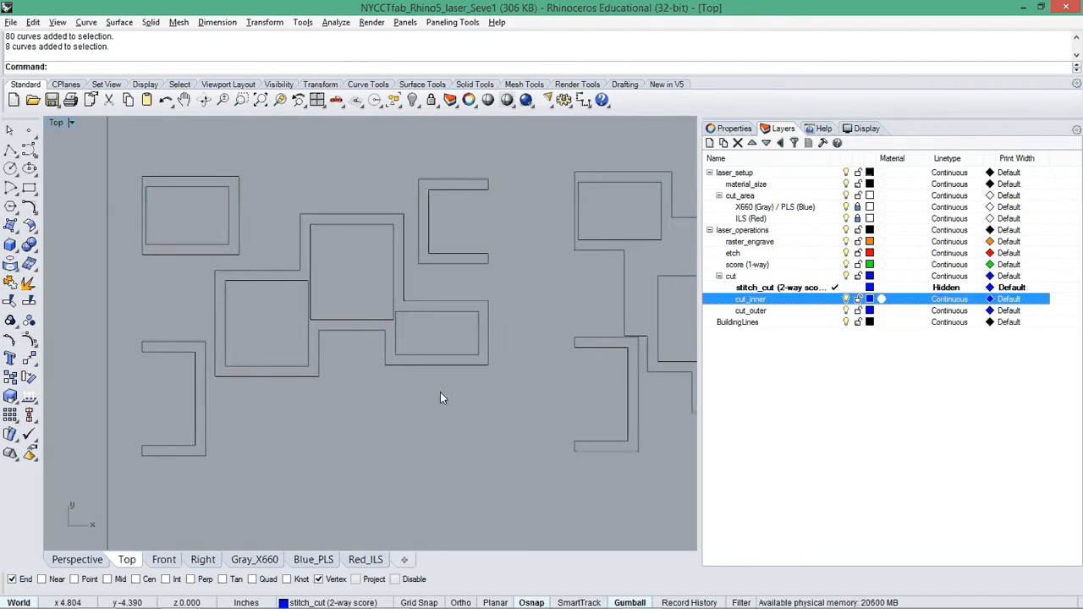
{"action": "key", "text": "Down"}
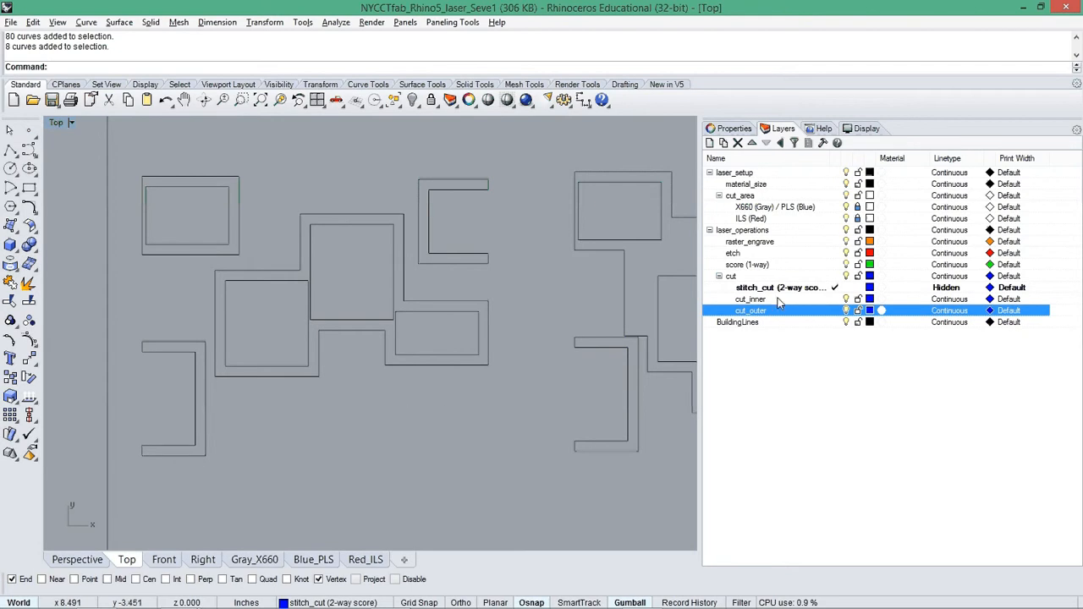
{"action": "scroll", "coordinate": [271, 286], "scroll_direction": "down", "scroll_amount": 15}
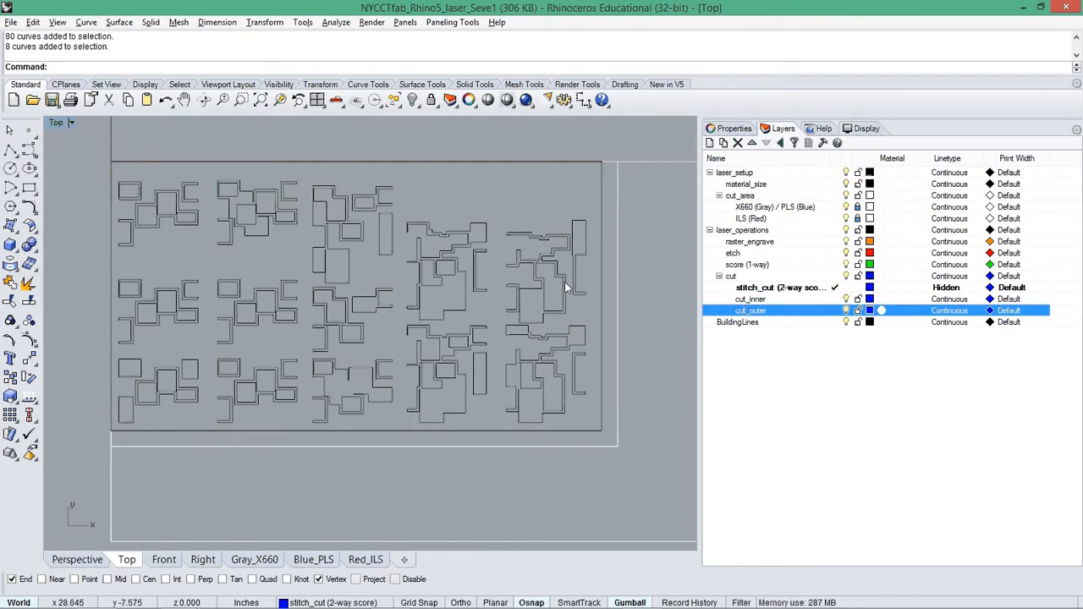
Examine the inner and outer rectangles of the first section piece individually to distinguish inner cuts from outer cuts
{"action": "right_click_drag", "start_coordinate": [197, 286], "coordinate": [279, 343]}
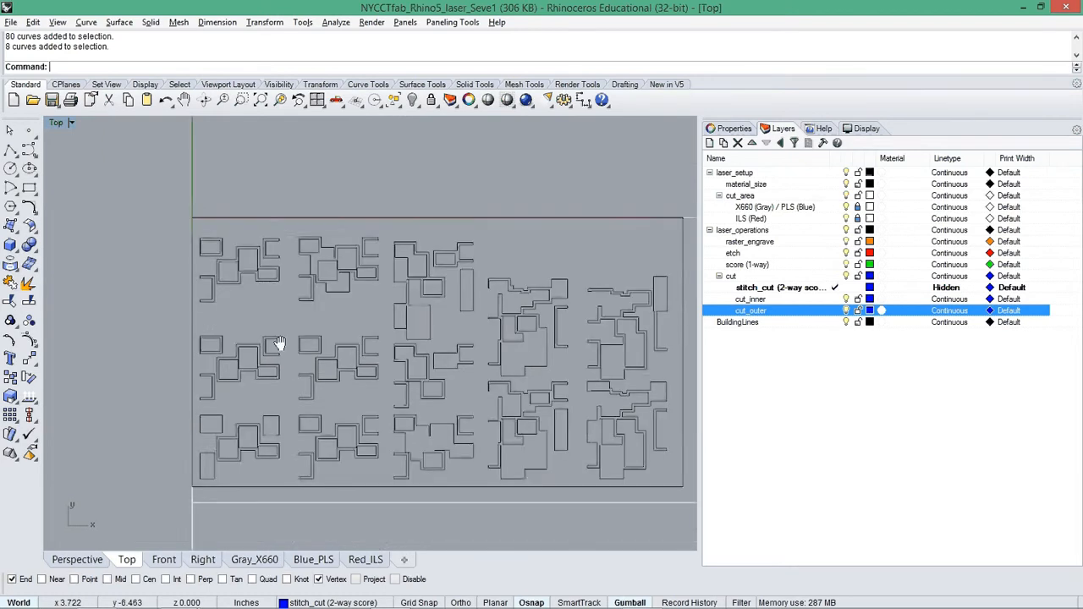
{"action": "scroll", "coordinate": [217, 265], "scroll_direction": "up", "scroll_amount": 5}
{"action": "scroll", "coordinate": [306, 232], "scroll_direction": "up", "scroll_amount": 2}
{"action": "scroll", "coordinate": [303, 206], "scroll_direction": "up", "scroll_amount": 2}
{"action": "left_click", "coordinate": [306, 181]}
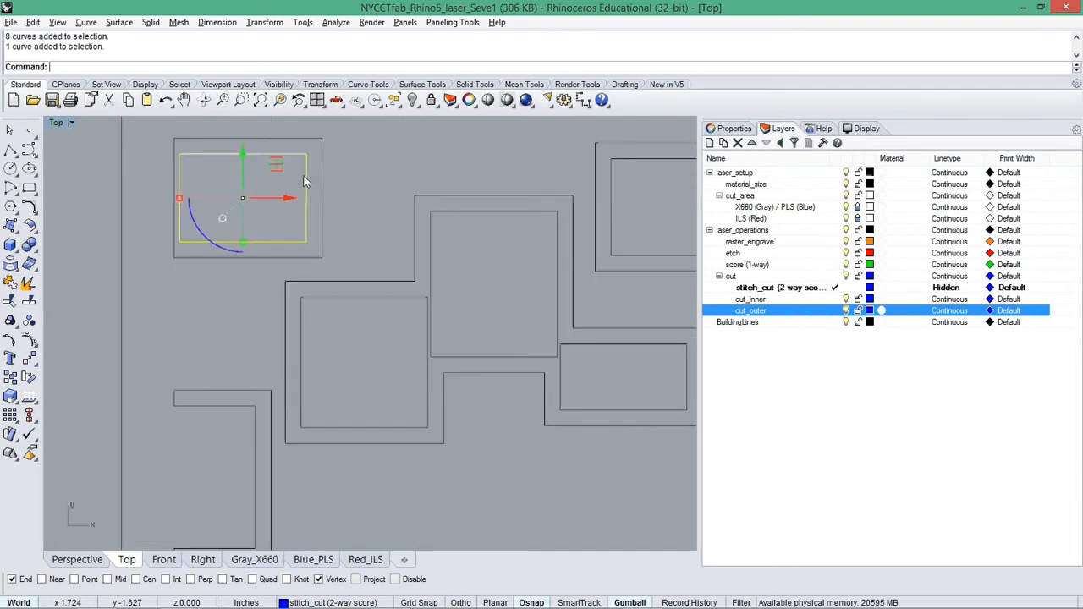
{"action": "left_click", "coordinate": [313, 174]}
{"action": "left_click_drag", "start_coordinate": [338, 165], "coordinate": [296, 193]}
{"action": "left_click_drag", "start_coordinate": [362, 161], "coordinate": [285, 206]}
{"action": "left_click", "coordinate": [331, 173]}
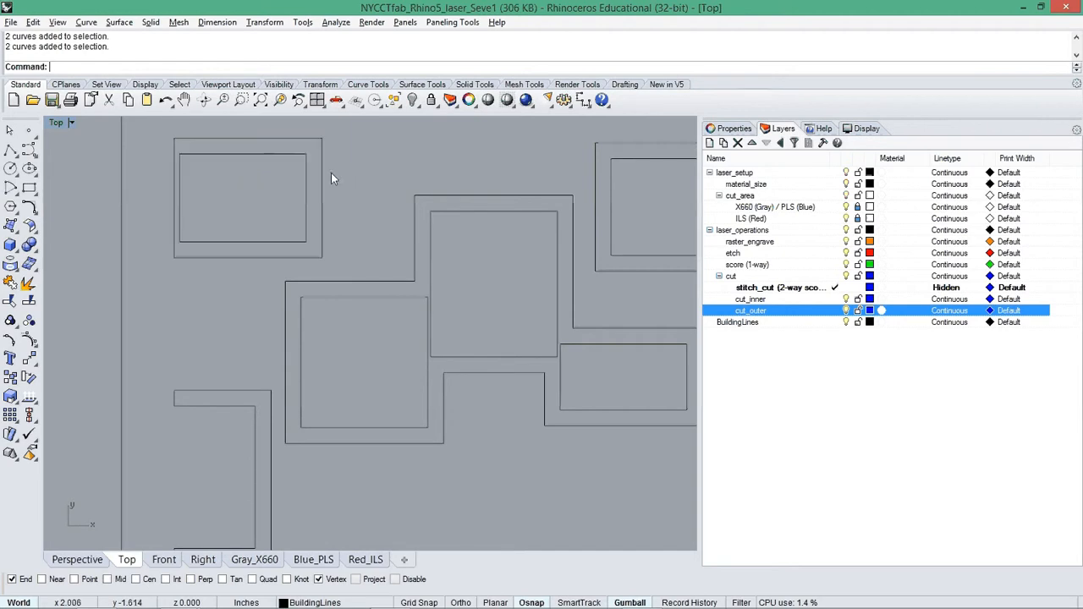
{"action": "left_click", "coordinate": [306, 160]}
{"action": "left_click", "coordinate": [321, 154]}
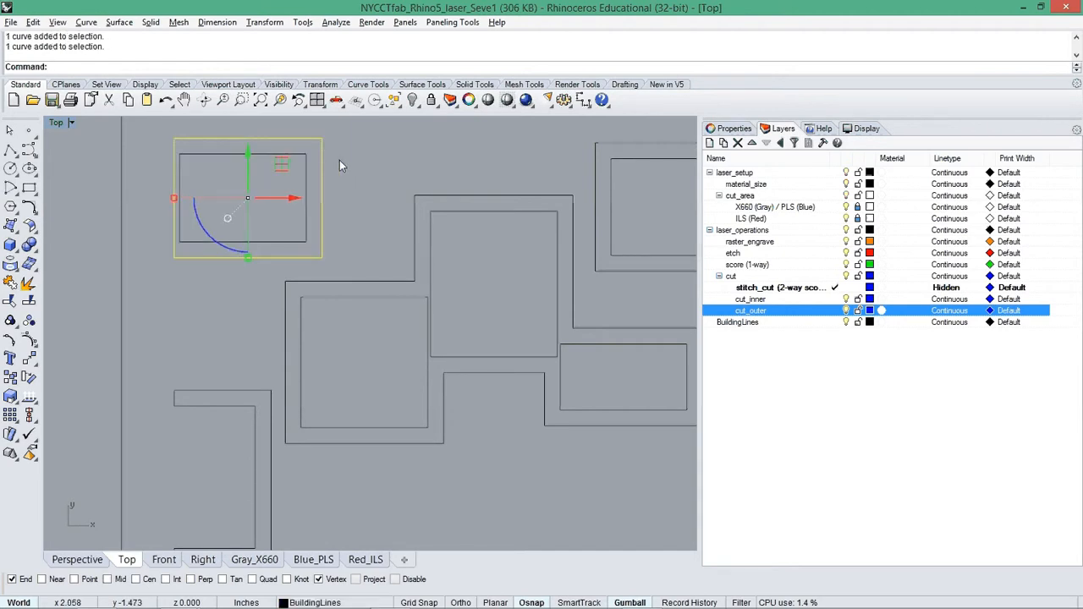
{"action": "left_click", "coordinate": [339, 161]}
{"action": "left_click", "coordinate": [320, 158]}
{"action": "left_click", "coordinate": [354, 185]}
{"action": "scroll", "coordinate": [353, 186], "scroll_direction": "up", "scroll_amount": 3}
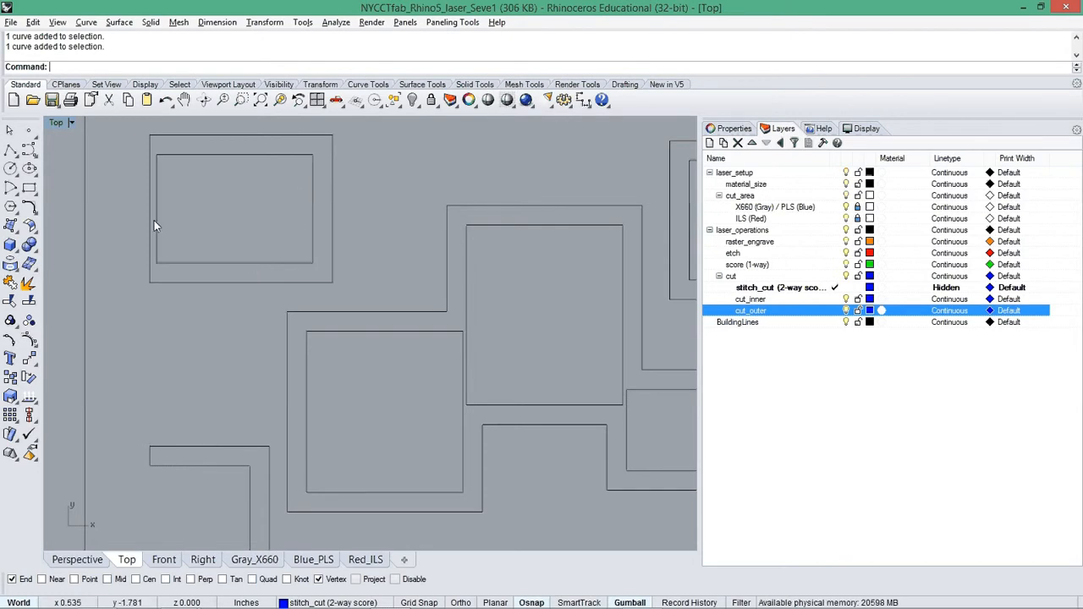
{"action": "scroll", "coordinate": [227, 252], "scroll_direction": "down", "scroll_amount": 3}
{"action": "scroll", "coordinate": [285, 214], "scroll_direction": "up", "scroll_amount": 3}
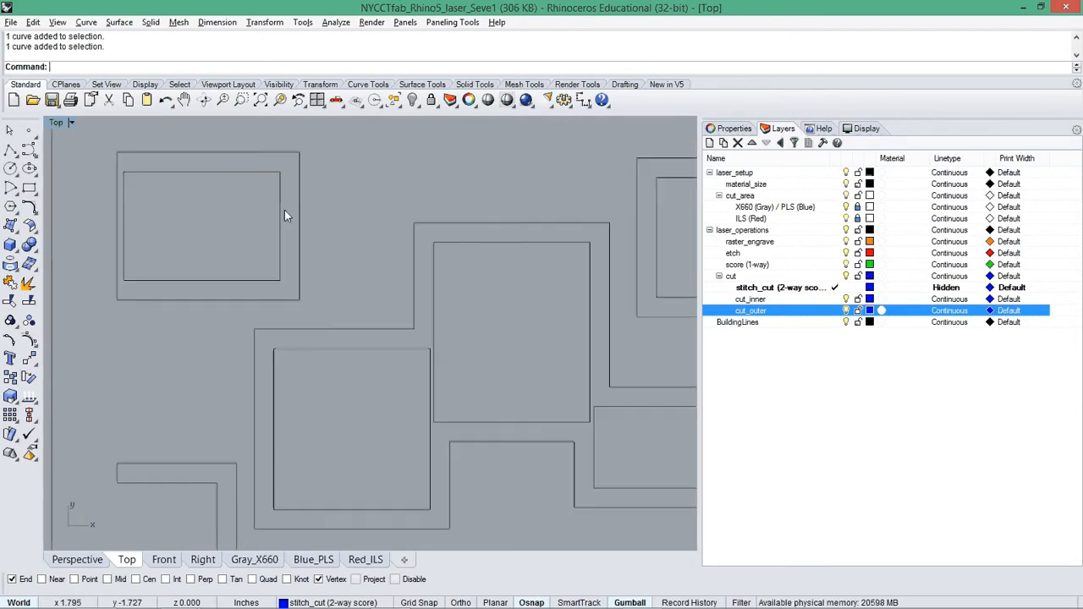
{"action": "left_click", "coordinate": [280, 206]}
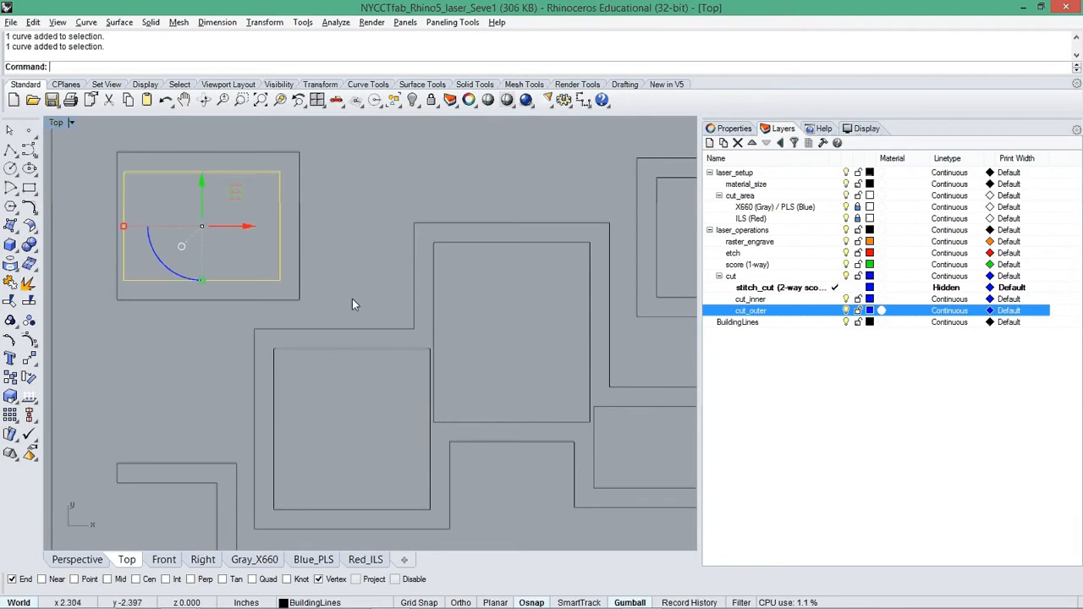
{"action": "left_click", "coordinate": [364, 267]}
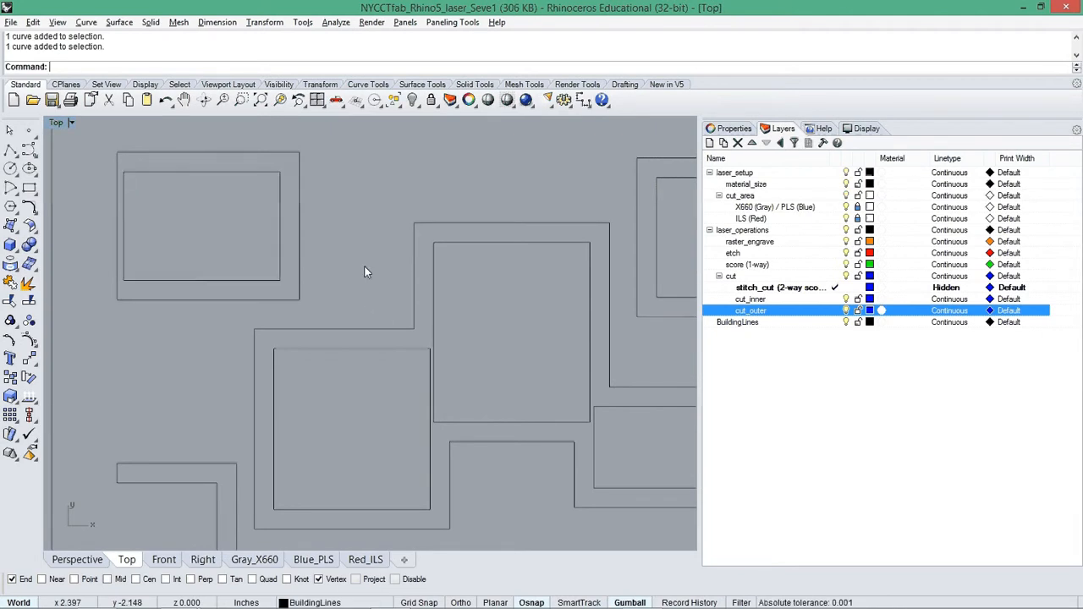
Change the four closed inner rectangles of the first section piece to the cut_inner layer and check them by toggling that layer's visibility
{"action": "scroll", "coordinate": [364, 267], "scroll_direction": "down", "scroll_amount": 6}
{"action": "right_click_drag", "start_coordinate": [445, 332], "coordinate": [390, 317]}
{"action": "scroll", "coordinate": [285, 267], "scroll_direction": "up", "scroll_amount": 2}
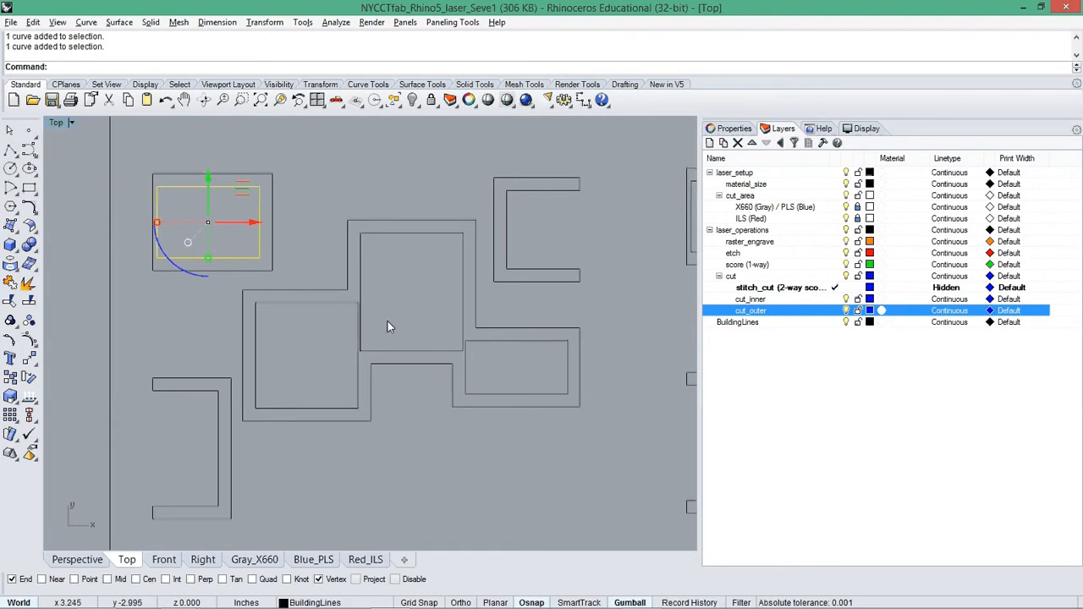
{"action": "left_click_drag", "start_coordinate": [385, 322], "coordinate": [346, 332], "text": "shift"}
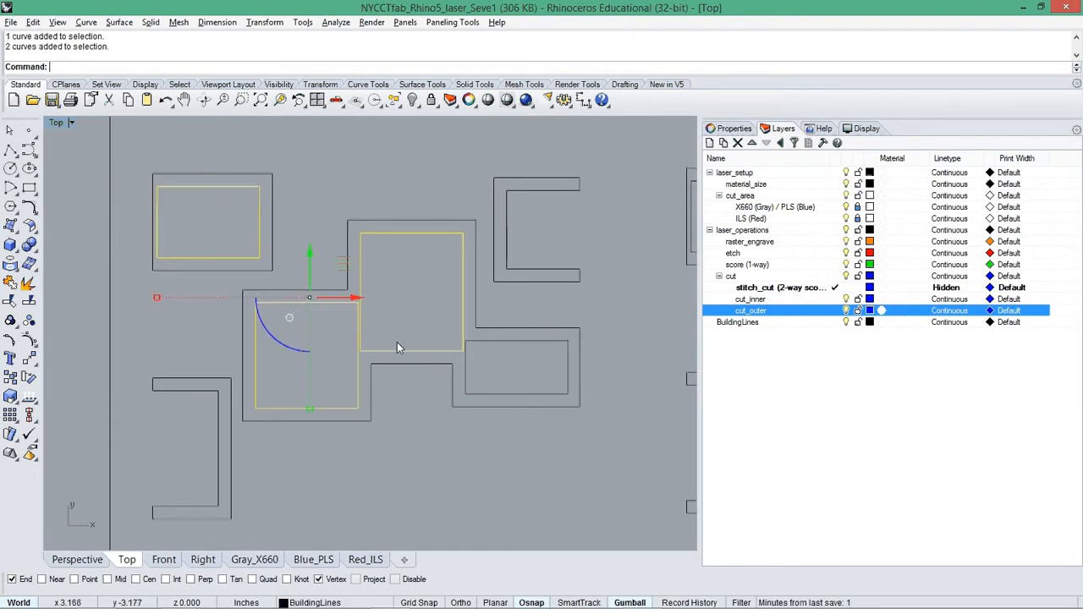
{"action": "left_click", "coordinate": [465, 363], "text": "shift"}
{"action": "right_click", "coordinate": [759, 301]}
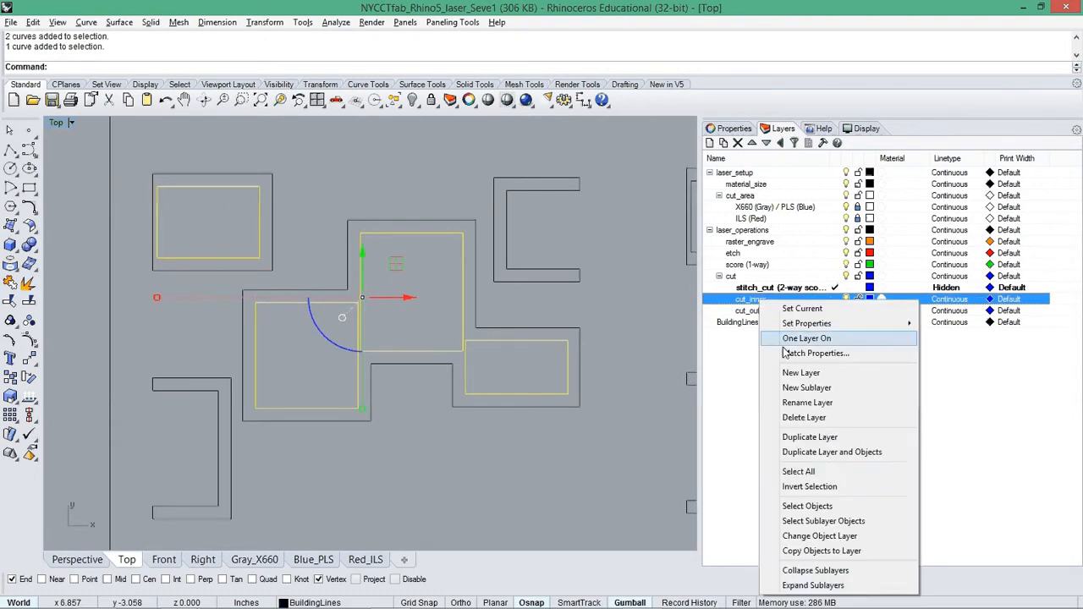
{"action": "left_click", "coordinate": [819, 537]}
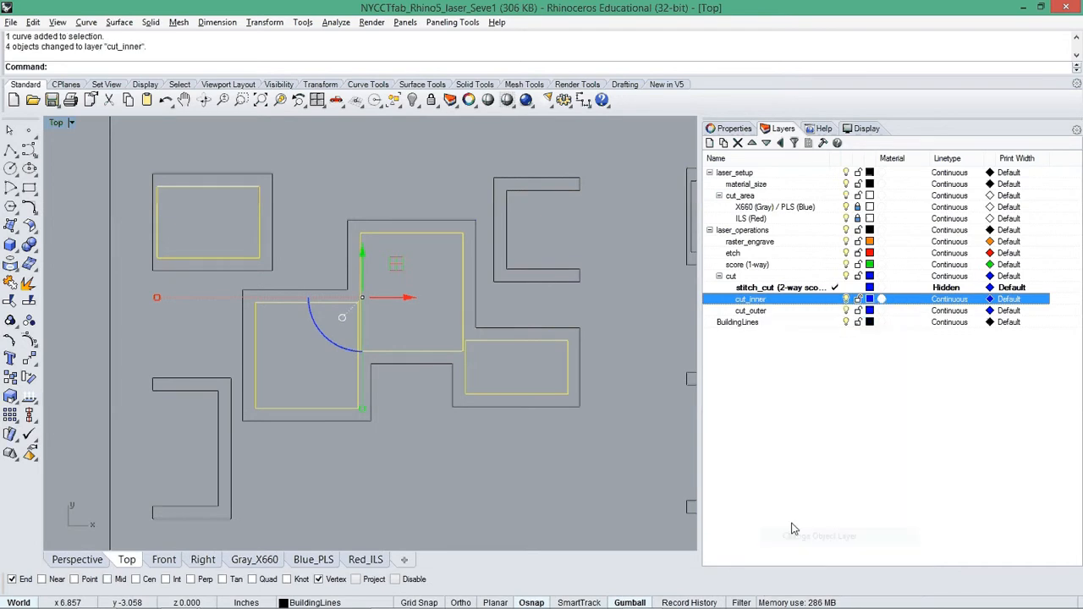
{"action": "left_click", "coordinate": [555, 456]}
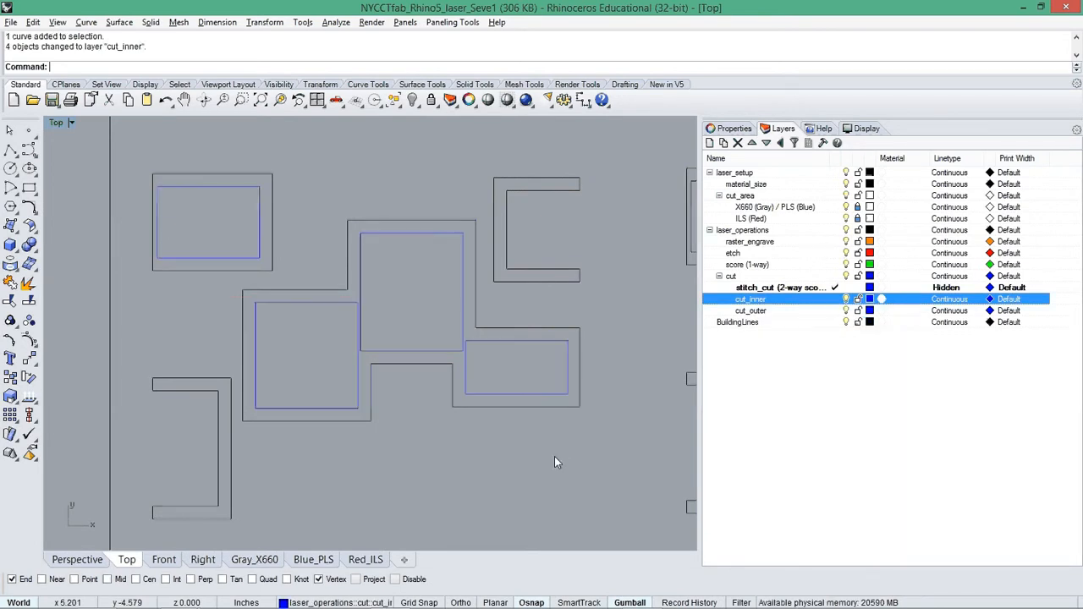
{"action": "left_click", "coordinate": [846, 299]}
{"action": "left_click", "coordinate": [846, 299]}
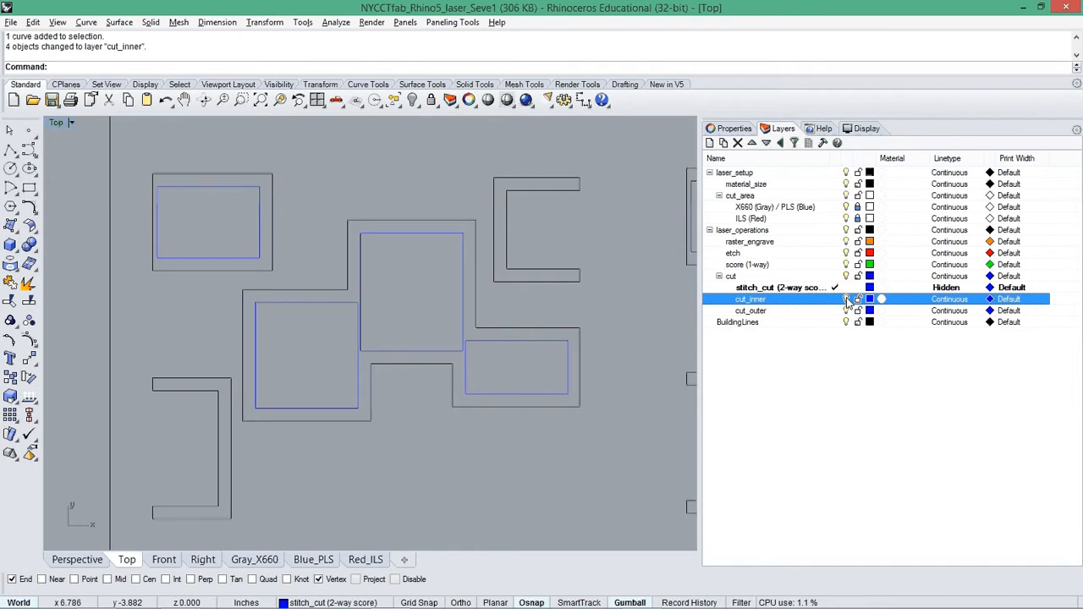
Hide the cut_inner layer, change the four remaining outlines of the first section piece to cut_outer, and recheck by toggling cut_inner's visibility
{"action": "left_click", "coordinate": [846, 300]}
{"action": "right_click_drag", "start_coordinate": [497, 334], "coordinate": [501, 314]}
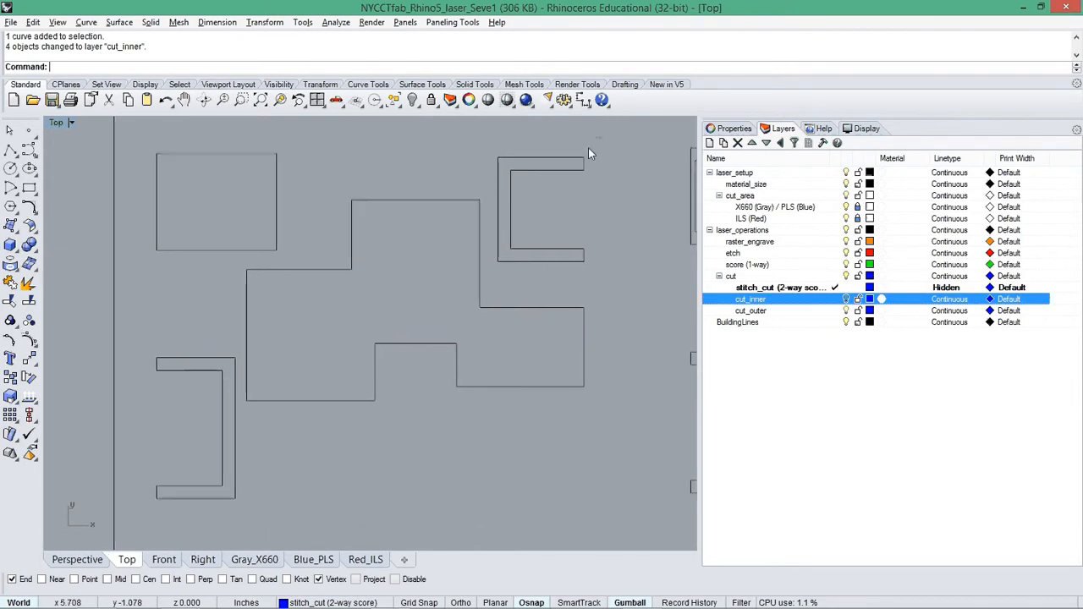
{"action": "left_click_drag", "start_coordinate": [589, 153], "coordinate": [194, 445]}
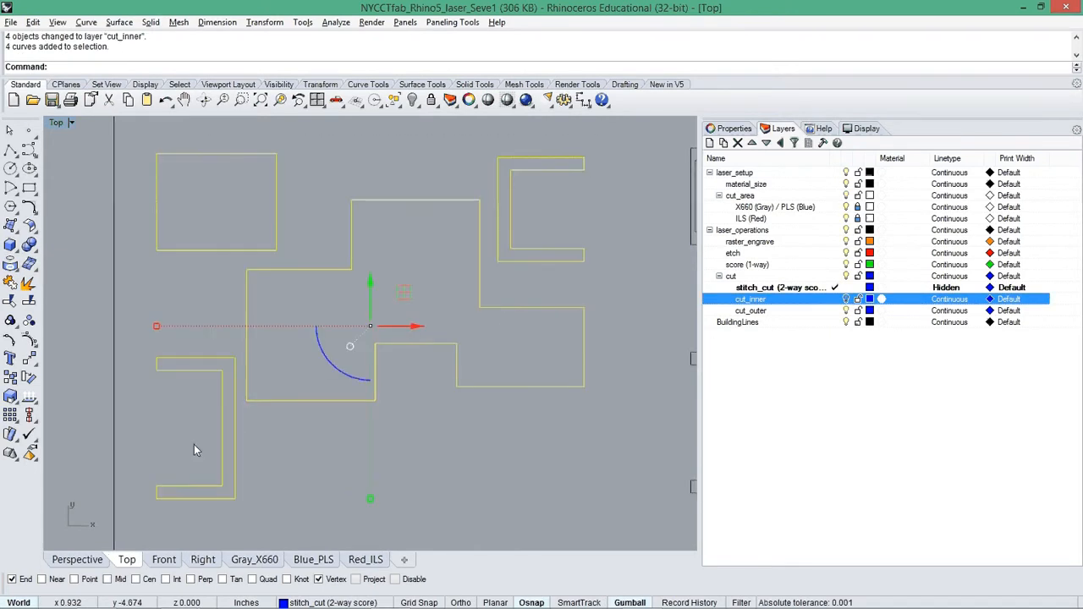
{"action": "right_click", "coordinate": [766, 310]}
{"action": "left_click", "coordinate": [811, 546]}
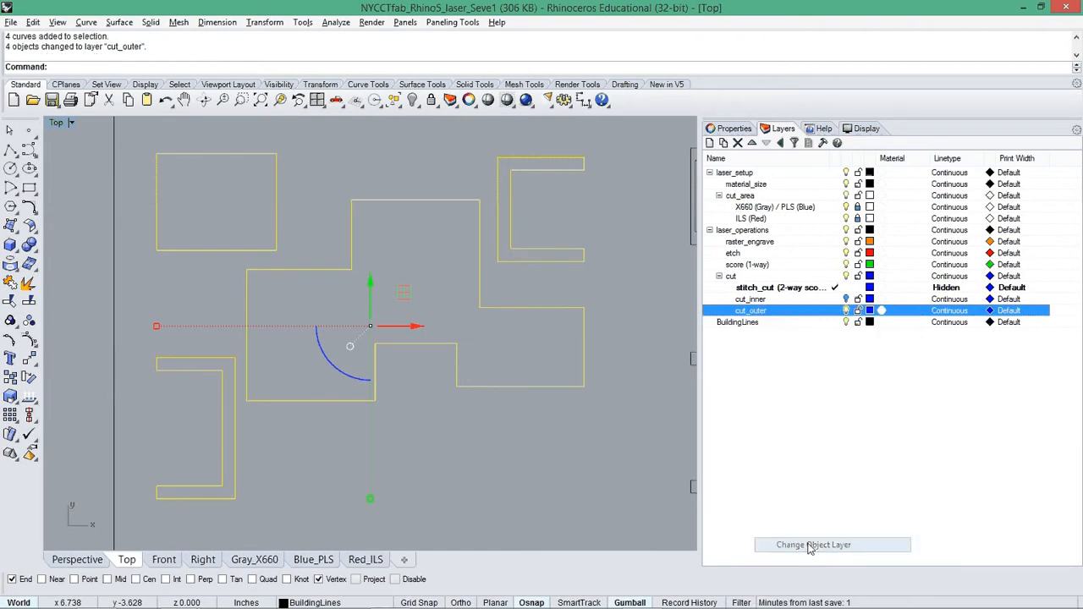
{"action": "left_click", "coordinate": [564, 453]}
{"action": "left_click", "coordinate": [847, 300]}
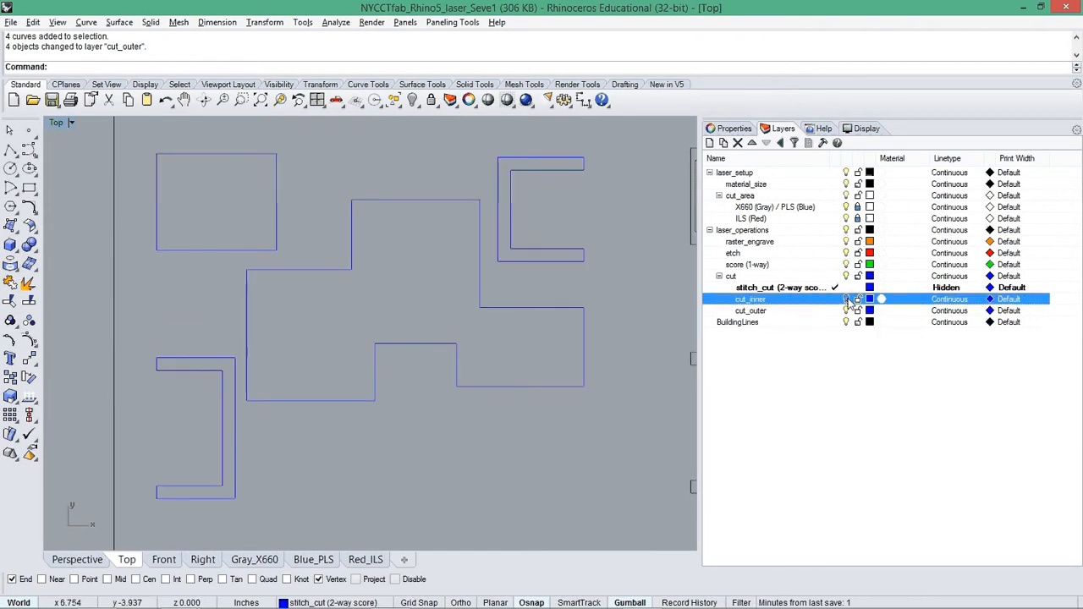
{"action": "left_click", "coordinate": [848, 300]}
Examine the first section piece's outer outlines with inner cuts hidden, including its stepped outline, against the rest of the layout
{"action": "scroll", "coordinate": [551, 350], "scroll_direction": "down", "scroll_amount": 10}
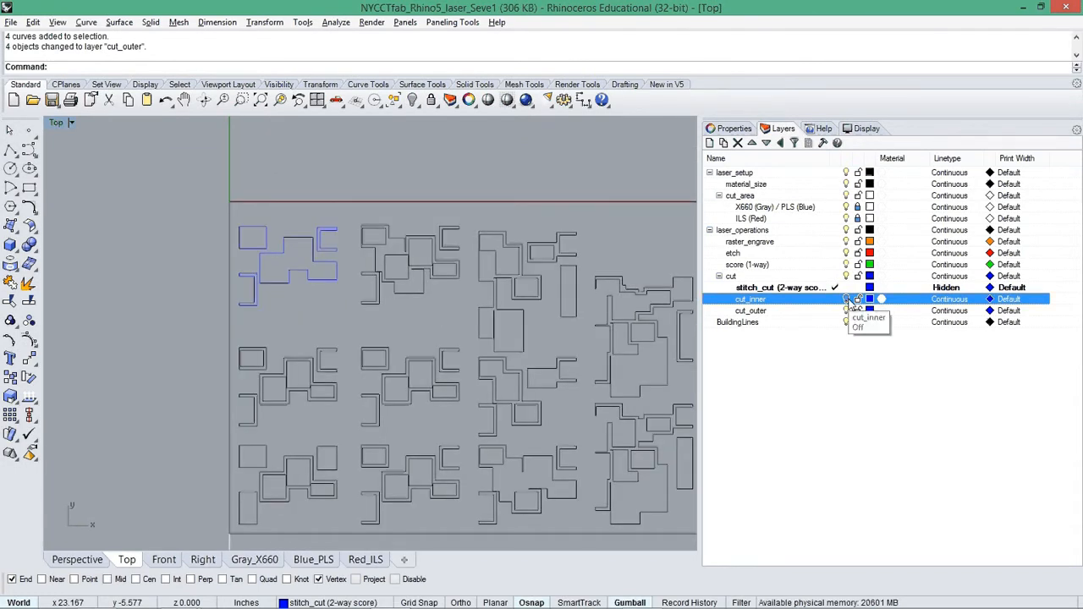
{"action": "right_click_drag", "start_coordinate": [470, 320], "coordinate": [372, 292]}
{"action": "scroll", "coordinate": [229, 222], "scroll_direction": "up", "scroll_amount": 15}
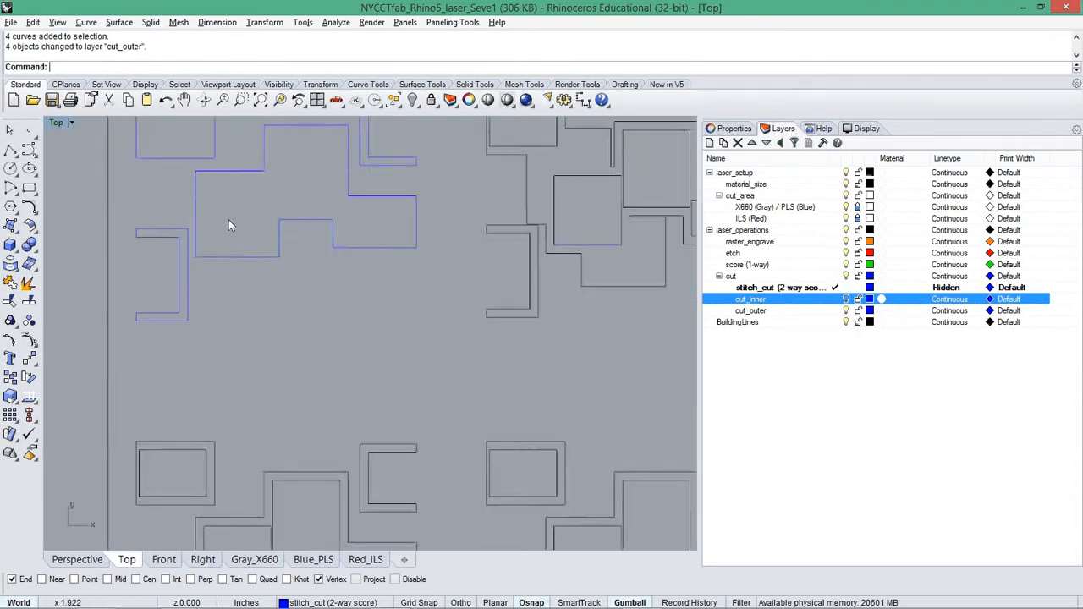
{"action": "scroll", "coordinate": [211, 237], "scroll_direction": "down", "scroll_amount": 5}
{"action": "scroll", "coordinate": [236, 209], "scroll_direction": "up", "scroll_amount": 4}
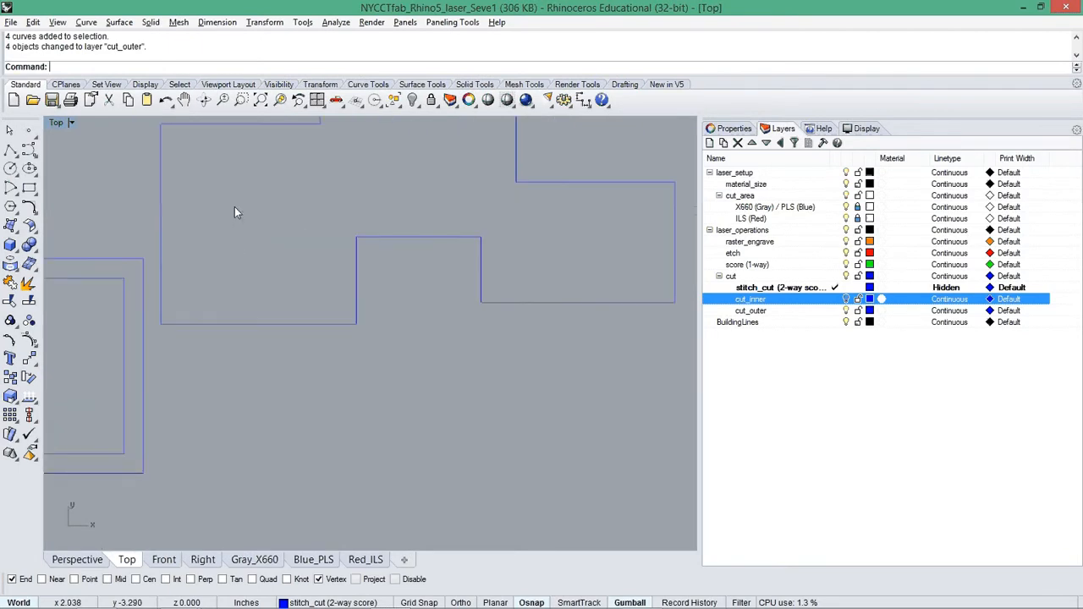
{"action": "scroll", "coordinate": [208, 222], "scroll_direction": "down", "scroll_amount": 7}
{"action": "scroll", "coordinate": [338, 303], "scroll_direction": "down", "scroll_amount": 8}
{"action": "right_click_drag", "start_coordinate": [516, 365], "coordinate": [458, 353]}
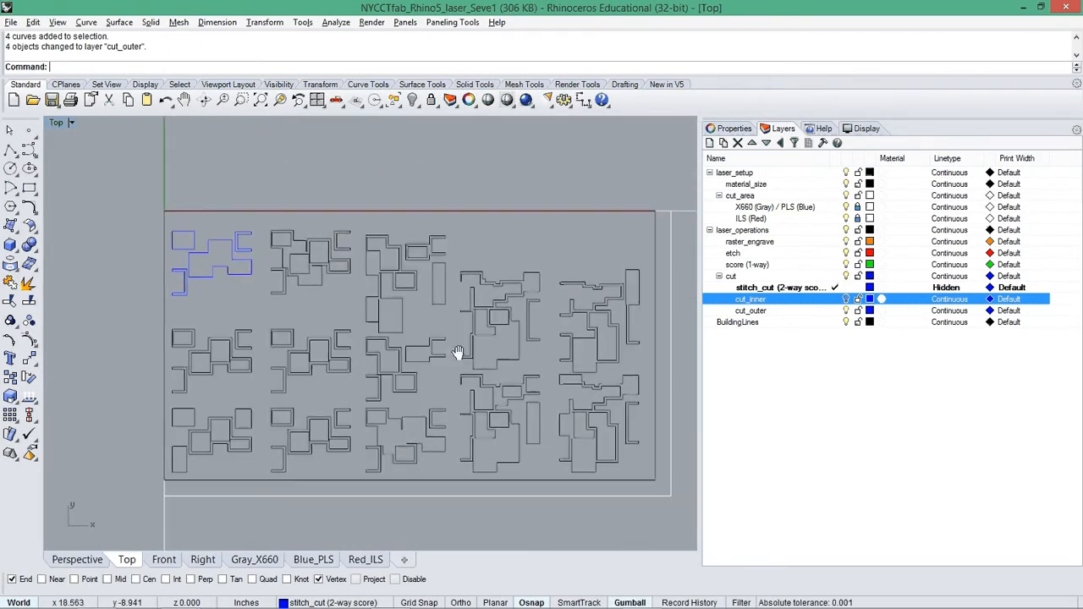
{"action": "scroll", "coordinate": [187, 249], "scroll_direction": "up", "scroll_amount": 12}
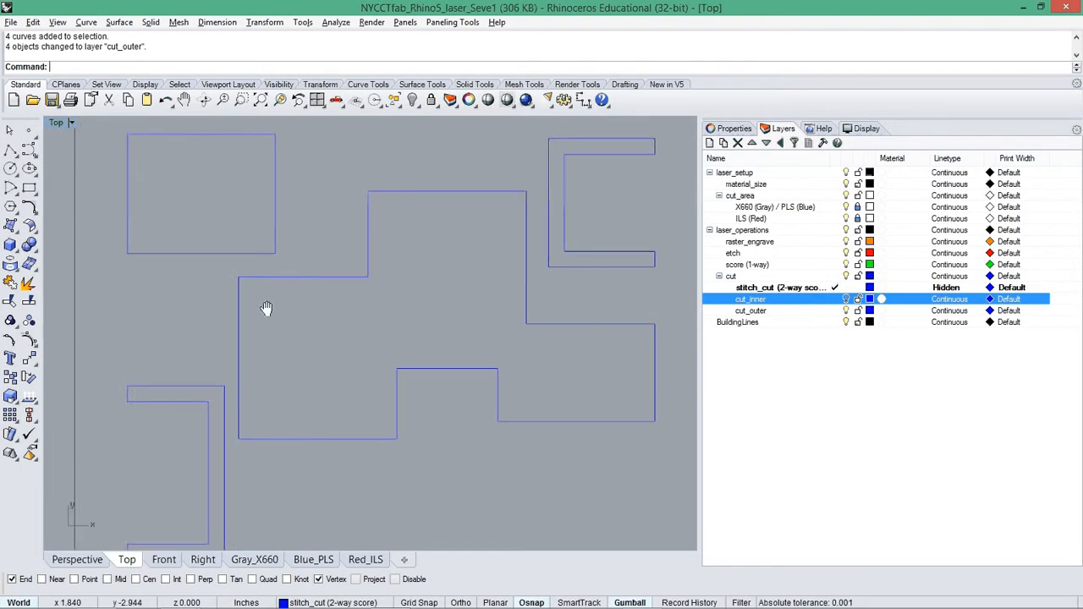
{"action": "left_click", "coordinate": [574, 416]}
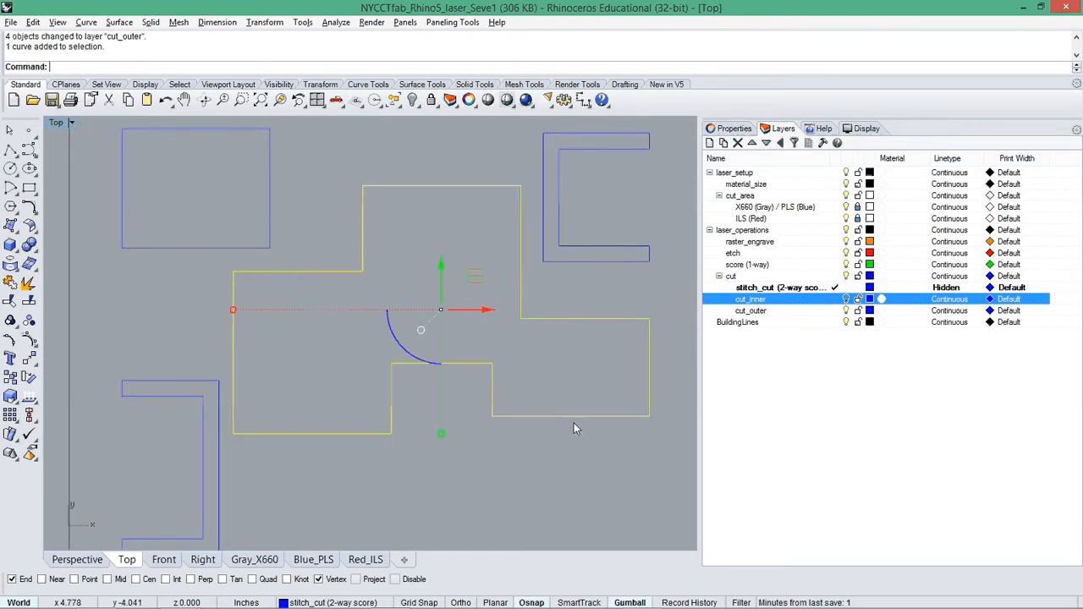
{"action": "left_click", "coordinate": [591, 445]}
{"action": "scroll", "coordinate": [590, 447], "scroll_direction": "down", "scroll_amount": 2}
{"action": "right_click_drag", "start_coordinate": [590, 449], "coordinate": [528, 395]}
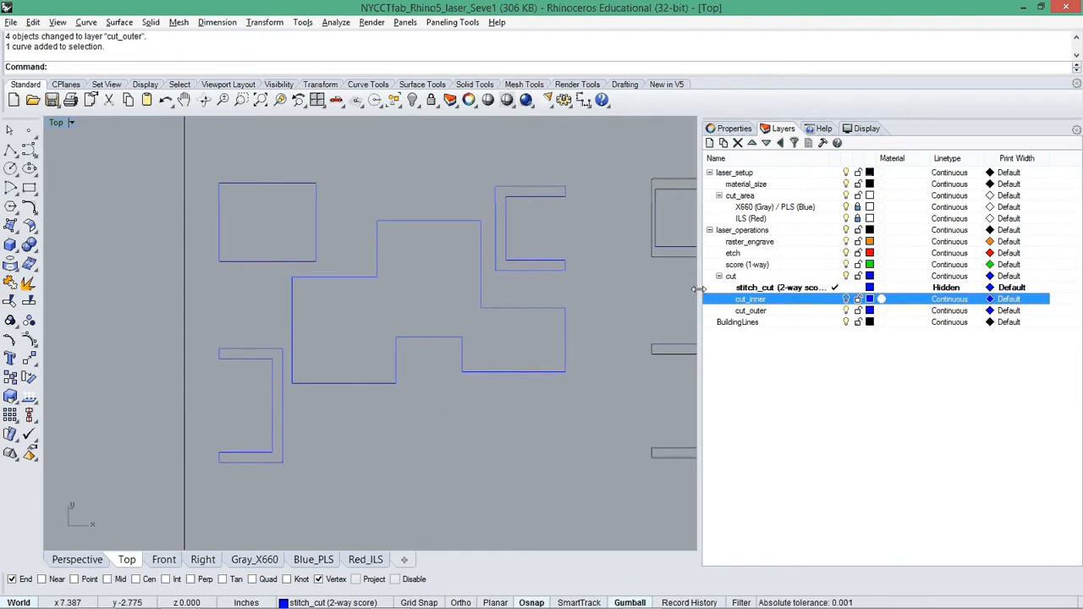
{"action": "right_click_drag", "start_coordinate": [568, 389], "coordinate": [541, 375]}
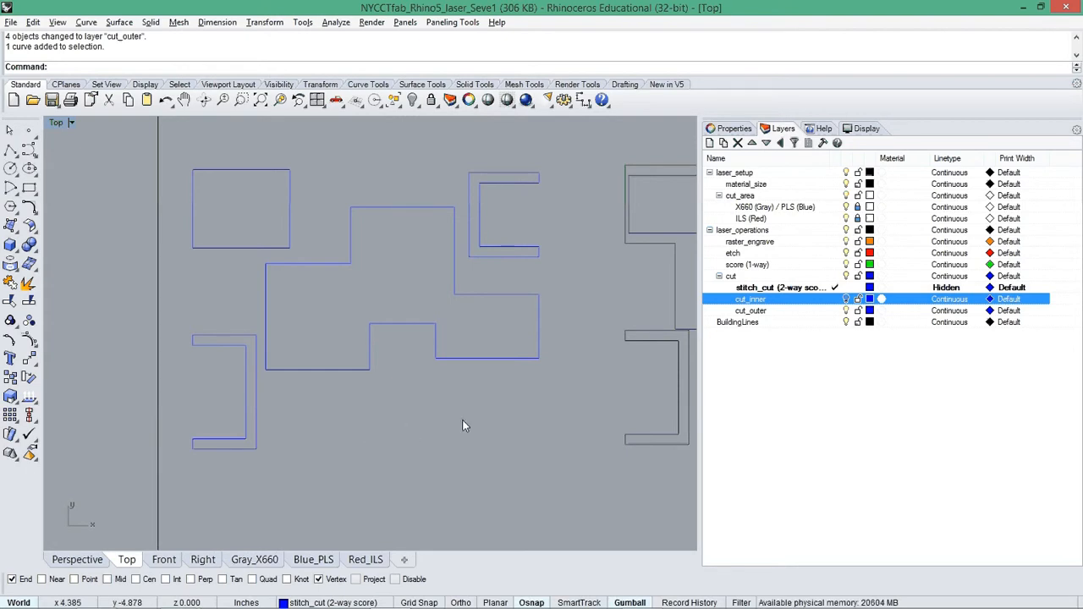
Show the cut_inner layer again and check the first section piece's inner and outer curves by selecting them together
{"action": "left_click", "coordinate": [846, 300]}
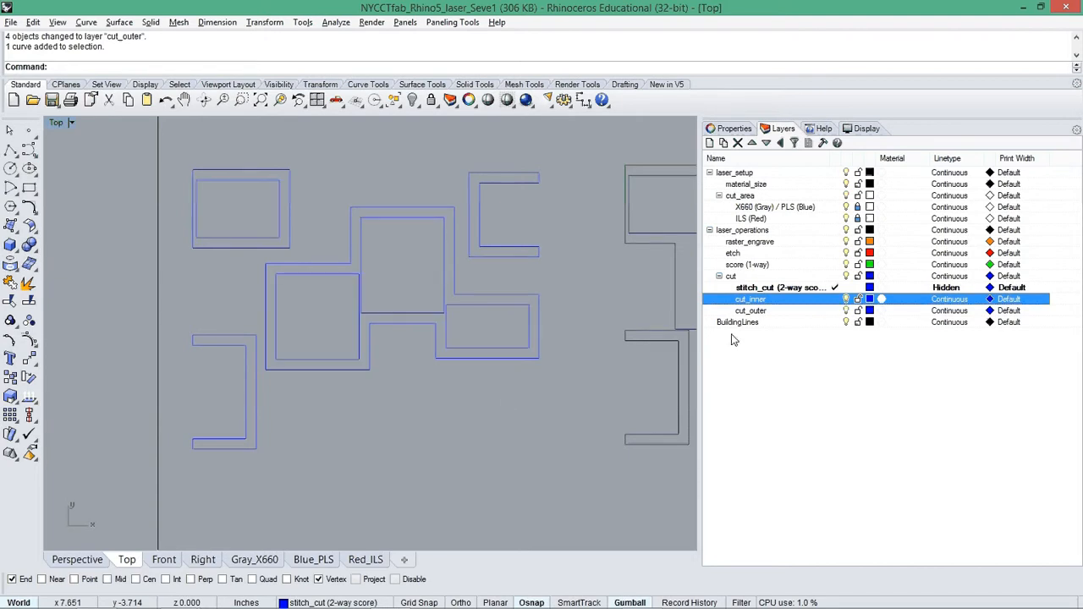
{"action": "left_click_drag", "start_coordinate": [337, 317], "coordinate": [594, 476]}
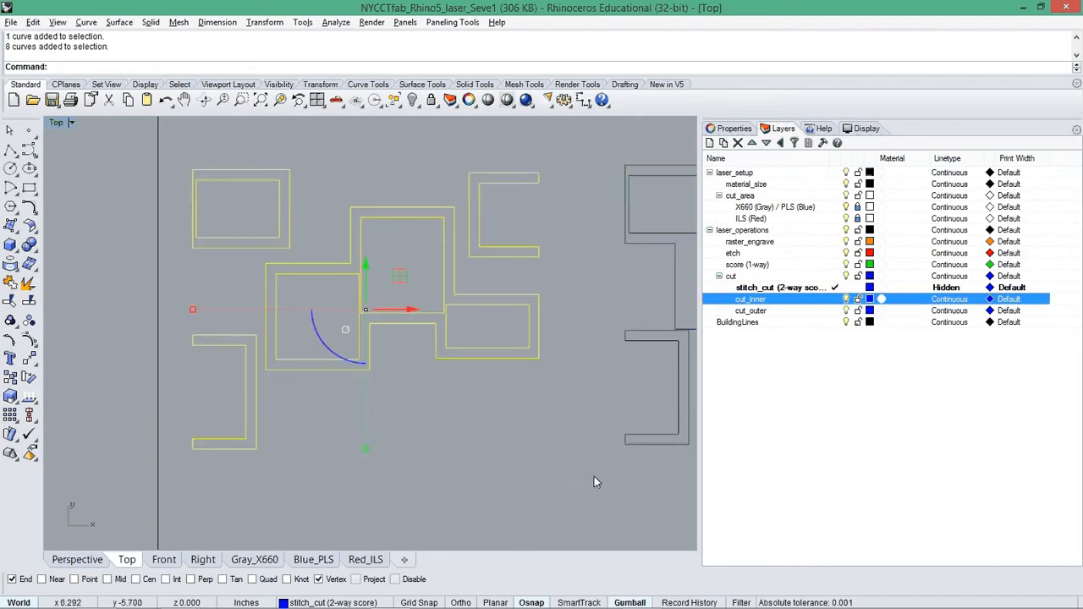
{"action": "left_click", "coordinate": [490, 454]}
Examine the narrow strip of material between the left and middle inner rectangles of the first section piece
{"action": "scroll", "coordinate": [345, 299], "scroll_direction": "up", "scroll_amount": 2}
{"action": "scroll", "coordinate": [345, 300], "scroll_direction": "down", "scroll_amount": 2}
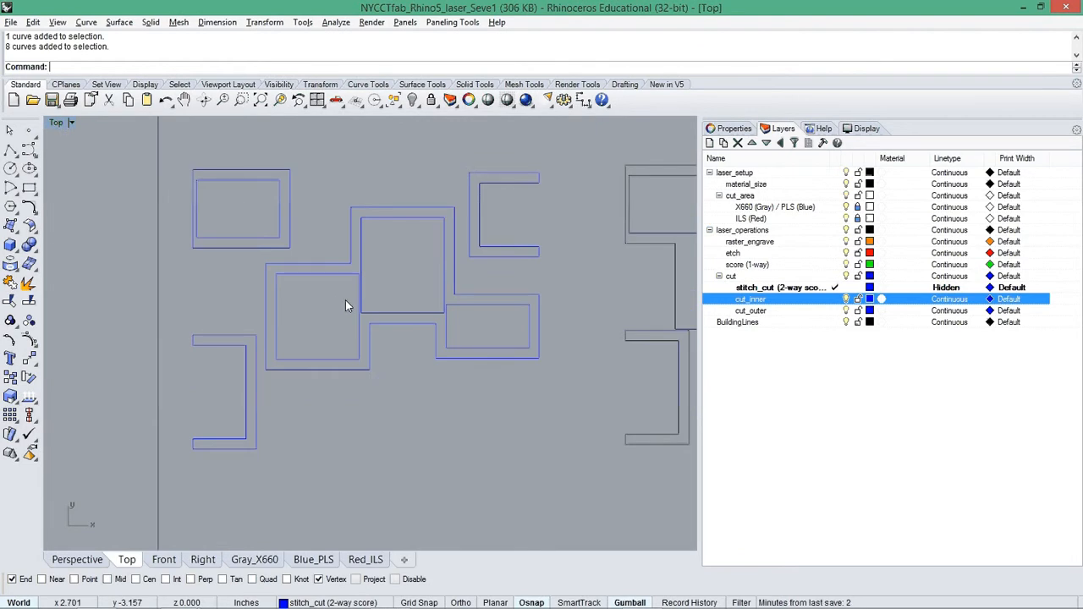
{"action": "scroll", "coordinate": [357, 317], "scroll_direction": "up", "scroll_amount": 6}
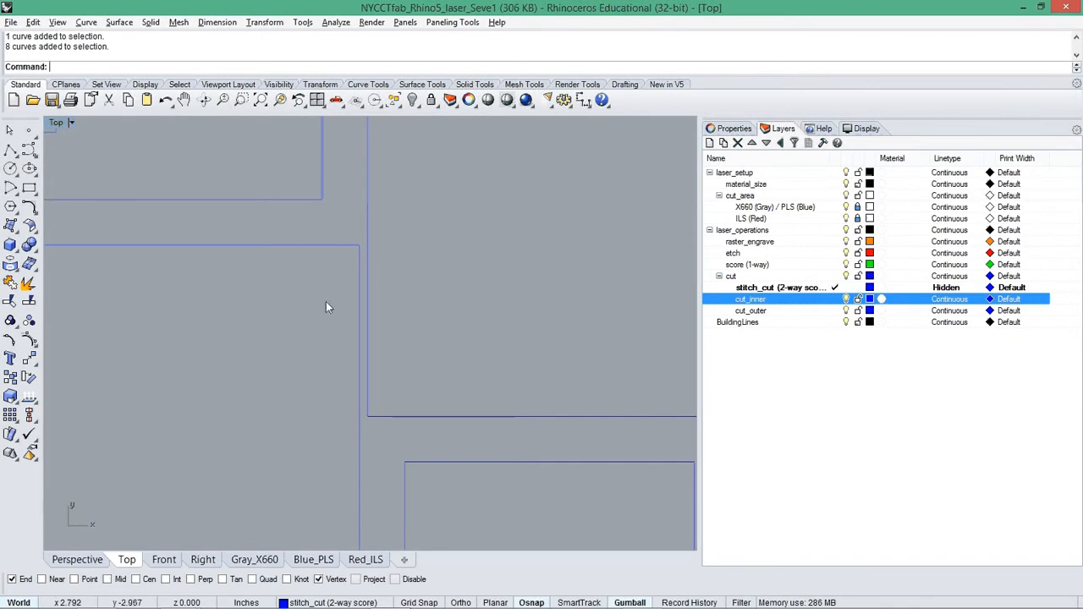
{"action": "scroll", "coordinate": [330, 306], "scroll_direction": "down", "scroll_amount": 3}
{"action": "scroll", "coordinate": [343, 271], "scroll_direction": "up", "scroll_amount": 3}
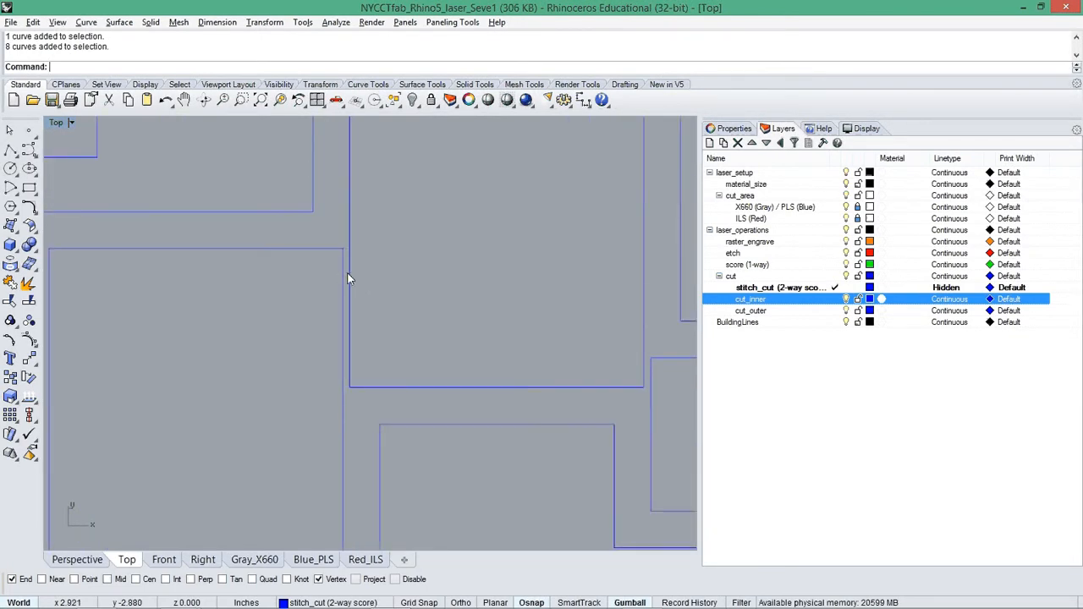
{"action": "scroll", "coordinate": [350, 285], "scroll_direction": "down", "scroll_amount": 2}
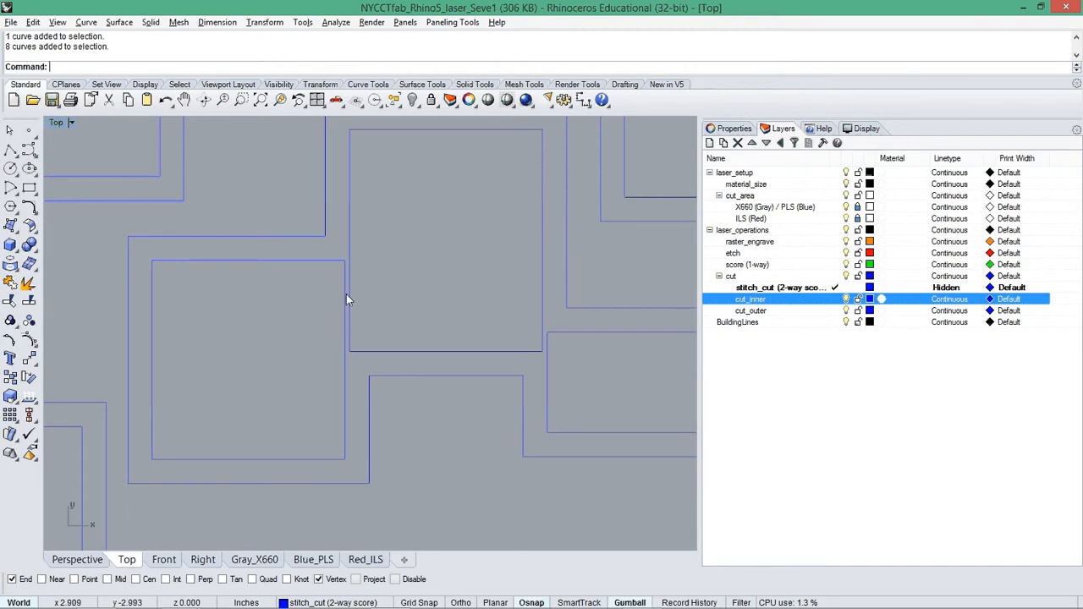
{"action": "scroll", "coordinate": [346, 294], "scroll_direction": "up", "scroll_amount": 3}
{"action": "scroll", "coordinate": [351, 293], "scroll_direction": "up", "scroll_amount": 2}
{"action": "scroll", "coordinate": [342, 293], "scroll_direction": "down", "scroll_amount": 2}
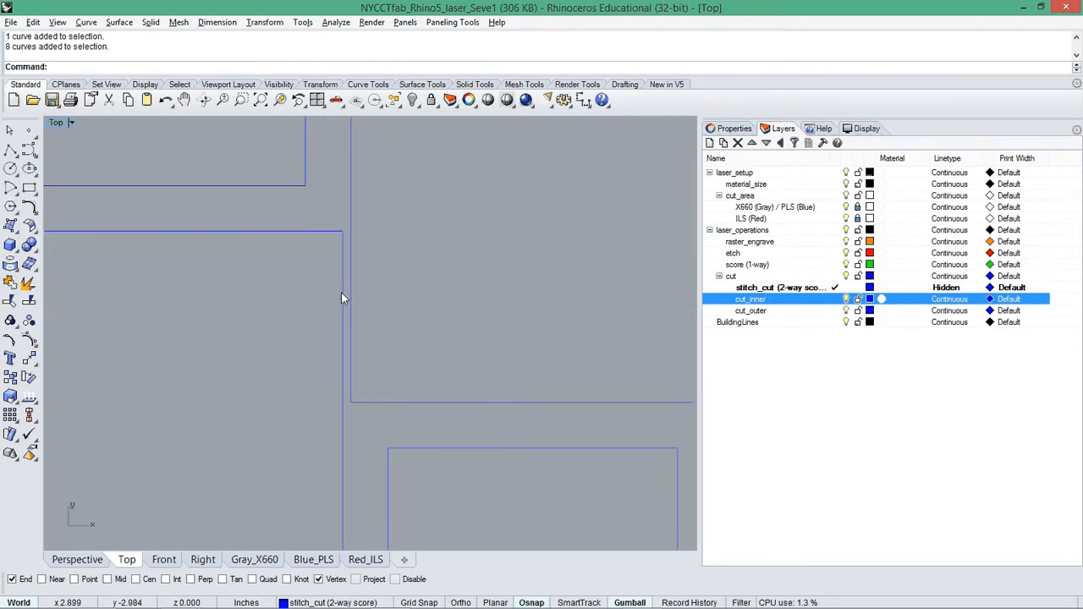
{"action": "scroll", "coordinate": [340, 293], "scroll_direction": "down", "scroll_amount": 4}
Inspect the narrow corner between the middle and right inner rectangles, and check the left and middle rectangles by selecting both
{"action": "right_click_drag", "start_coordinate": [470, 329], "coordinate": [373, 323]}
{"action": "scroll", "coordinate": [502, 346], "scroll_direction": "up", "scroll_amount": 5}
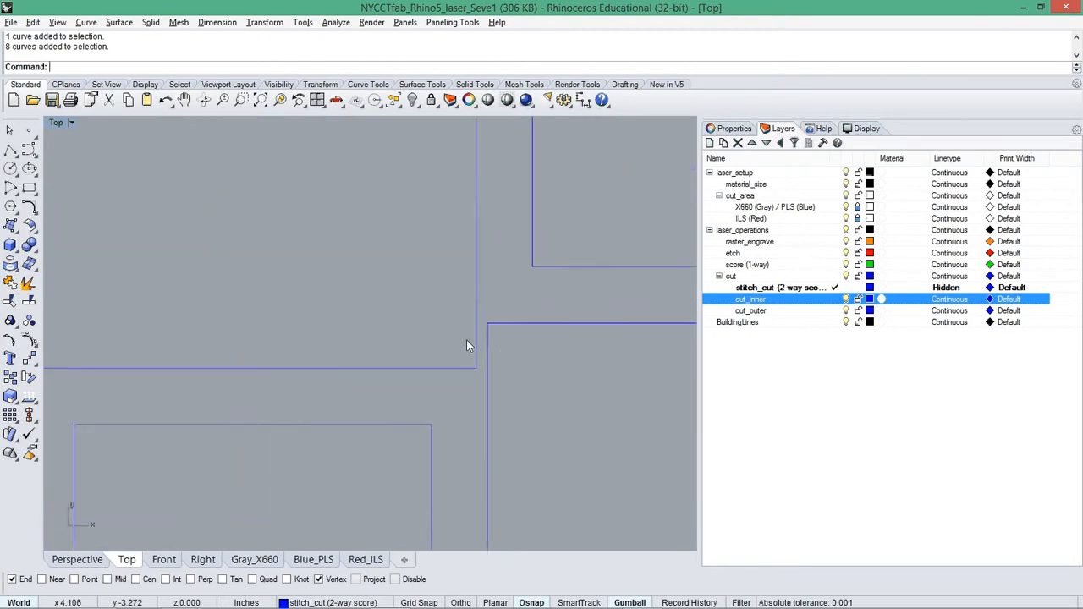
{"action": "scroll", "coordinate": [489, 343], "scroll_direction": "down", "scroll_amount": 5}
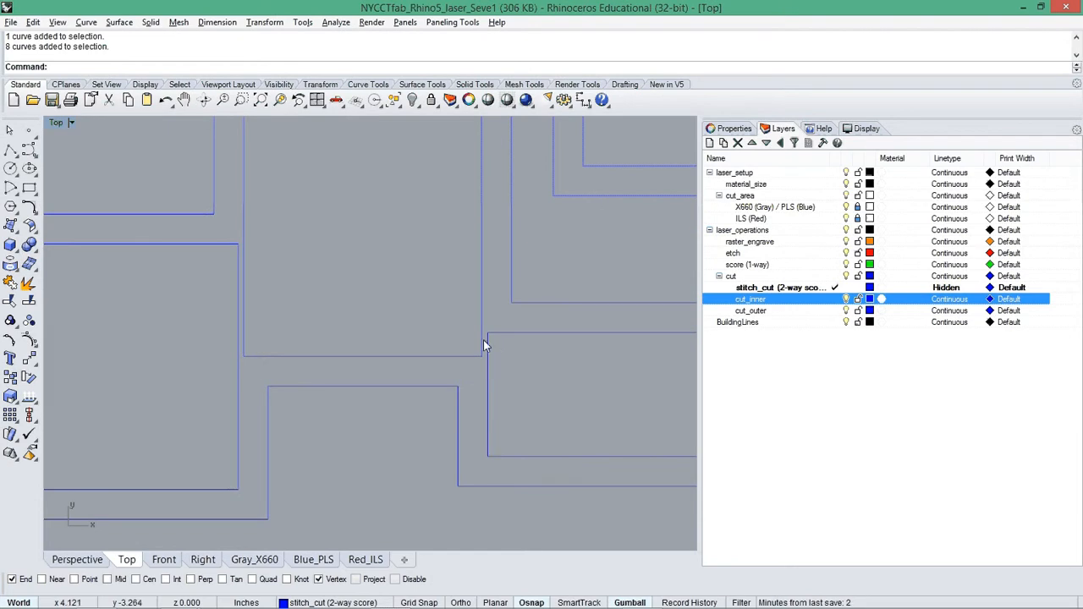
{"action": "scroll", "coordinate": [479, 334], "scroll_direction": "up", "scroll_amount": 2}
{"action": "scroll", "coordinate": [500, 337], "scroll_direction": "down", "scroll_amount": 3}
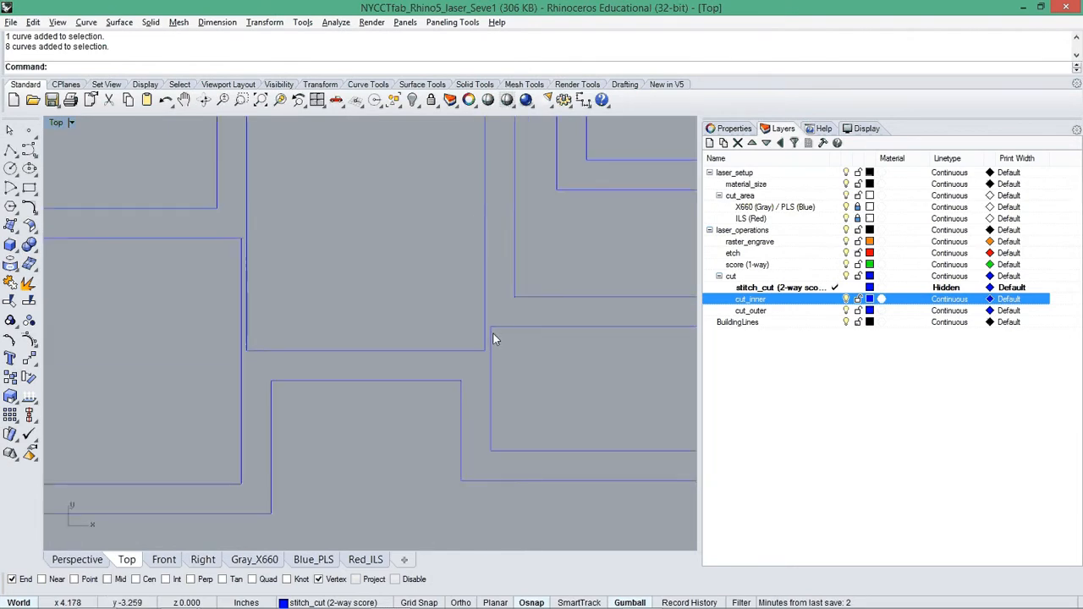
{"action": "scroll", "coordinate": [284, 296], "scroll_direction": "up", "scroll_amount": 2}
{"action": "left_click_drag", "start_coordinate": [323, 275], "coordinate": [285, 299]}
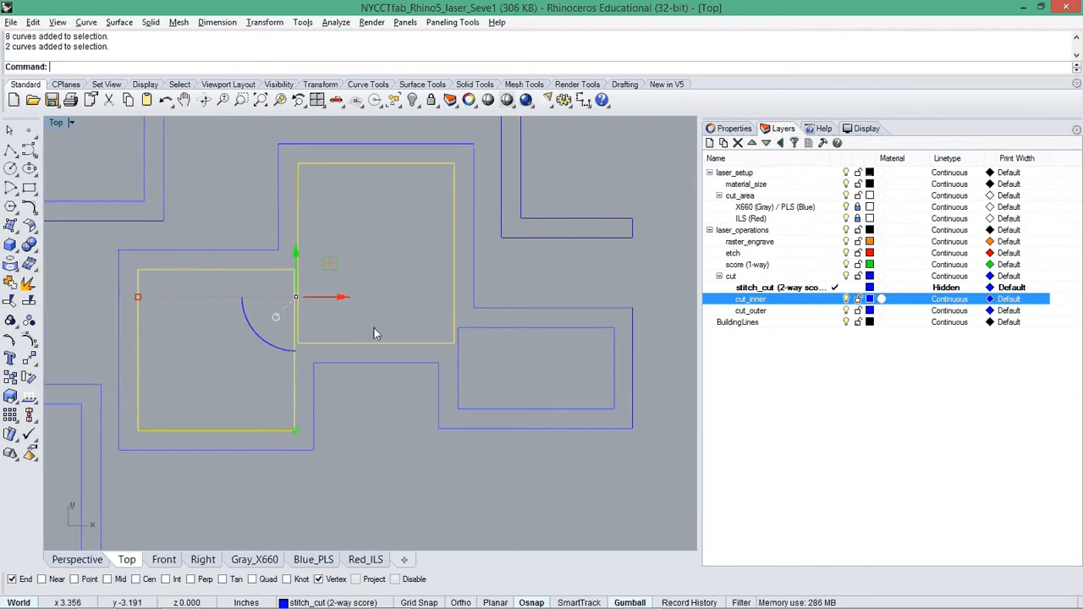
{"action": "left_click", "coordinate": [485, 336]}
Examine the second section piece for overly thin walls, checking the narrow horizontal strip below its middle rectangle
{"action": "scroll", "coordinate": [400, 277], "scroll_direction": "down", "scroll_amount": 6}
{"action": "right_click_drag", "start_coordinate": [612, 359], "coordinate": [380, 353]}
{"action": "scroll", "coordinate": [582, 319], "scroll_direction": "up", "scroll_amount": 8}
{"action": "right_click_drag", "start_coordinate": [582, 319], "coordinate": [483, 304]}
{"action": "scroll", "coordinate": [487, 296], "scroll_direction": "up", "scroll_amount": 3}
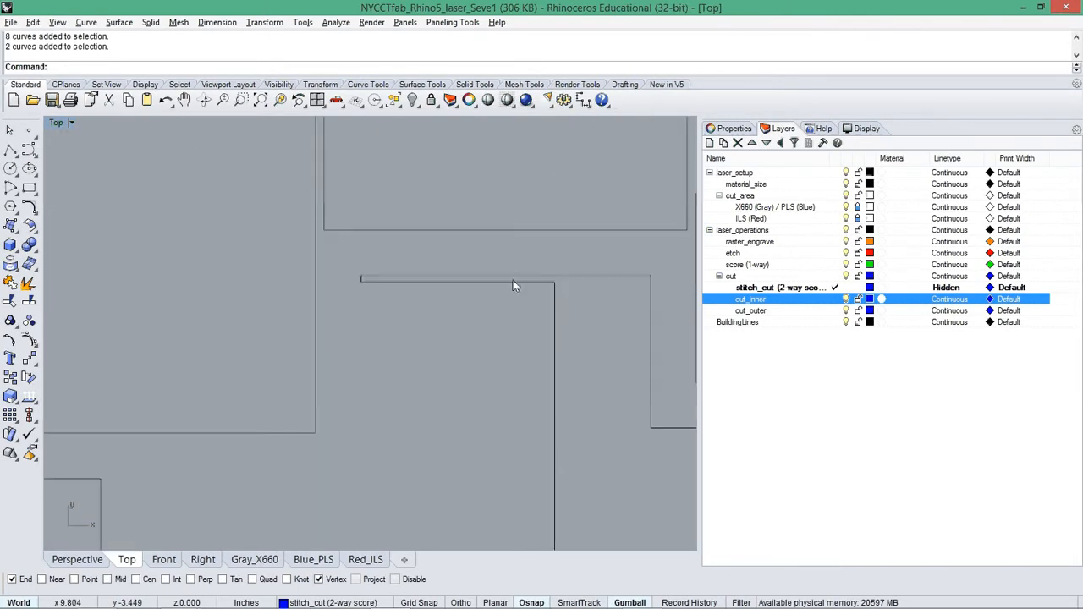
{"action": "scroll", "coordinate": [369, 283], "scroll_direction": "down", "scroll_amount": 3}
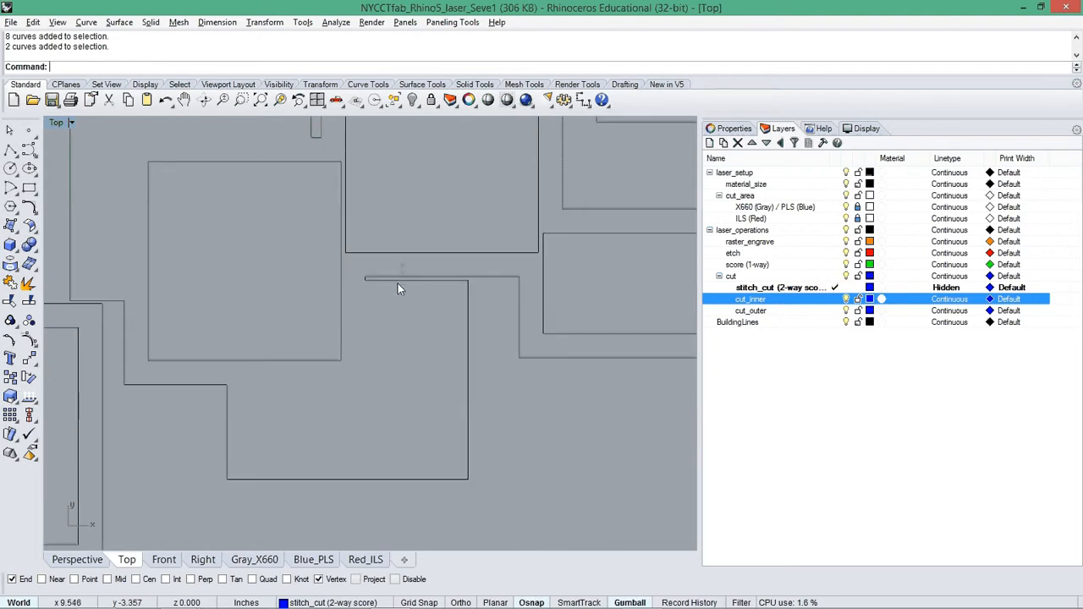
{"action": "left_click", "coordinate": [401, 279]}
{"action": "left_click", "coordinate": [508, 396]}
{"action": "scroll", "coordinate": [507, 392], "scroll_direction": "down", "scroll_amount": 8}
{"action": "right_click_drag", "start_coordinate": [546, 400], "coordinate": [493, 390]}
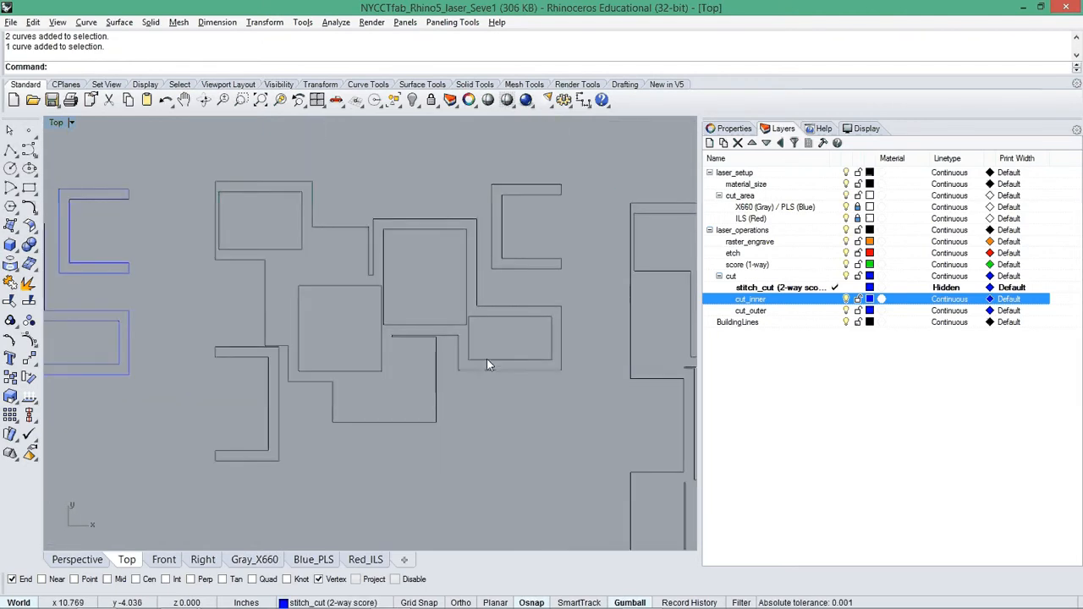
{"action": "scroll", "coordinate": [474, 327], "scroll_direction": "up", "scroll_amount": 8}
{"action": "scroll", "coordinate": [454, 314], "scroll_direction": "down", "scroll_amount": 4}
{"action": "scroll", "coordinate": [338, 284], "scroll_direction": "up", "scroll_amount": 3}
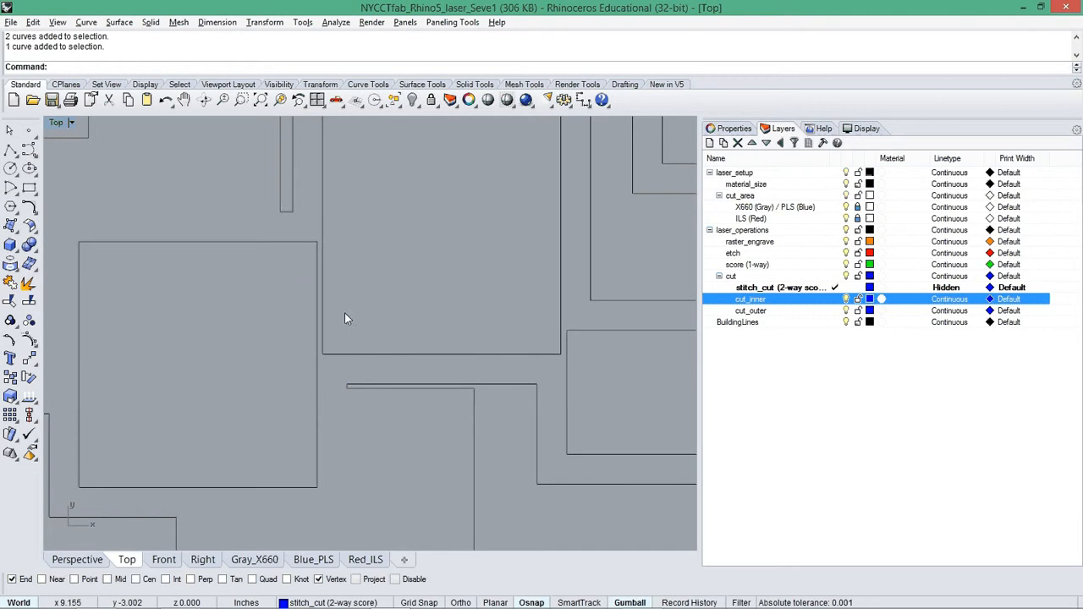
Inspect the thin horizontal tip beside the right rectangular room in the third section piece of the top row
{"action": "scroll", "coordinate": [423, 374], "scroll_direction": "down", "scroll_amount": 4}
{"action": "scroll", "coordinate": [454, 380], "scroll_direction": "up", "scroll_amount": 4}
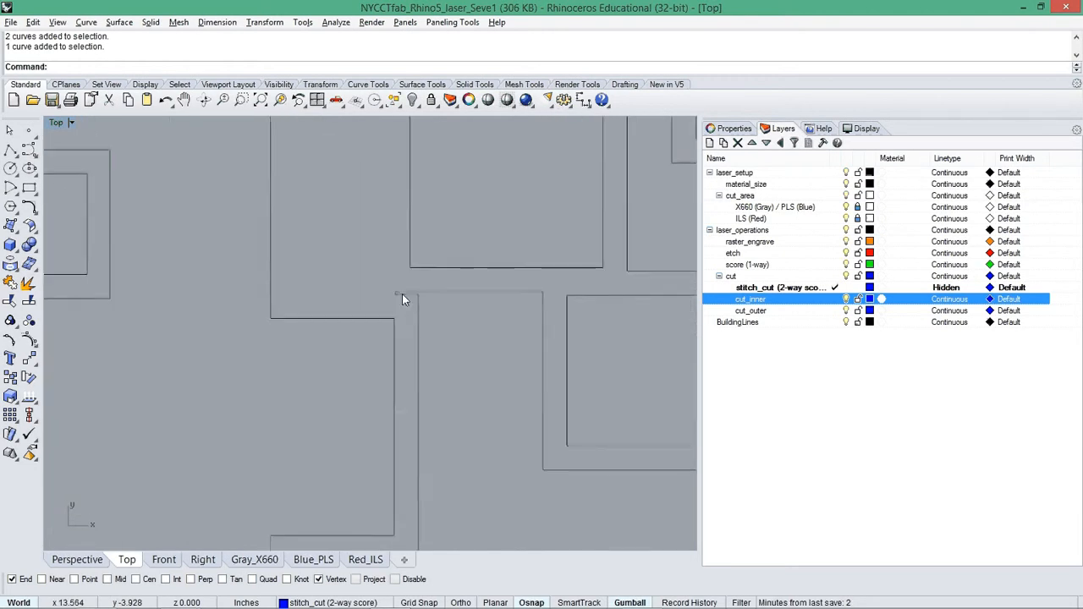
{"action": "scroll", "coordinate": [402, 308], "scroll_direction": "down", "scroll_amount": 6}
{"action": "scroll", "coordinate": [402, 310], "scroll_direction": "up", "scroll_amount": 8}
{"action": "scroll", "coordinate": [402, 299], "scroll_direction": "down", "scroll_amount": 11}
{"action": "right_click_drag", "start_coordinate": [405, 342], "coordinate": [406, 362]}
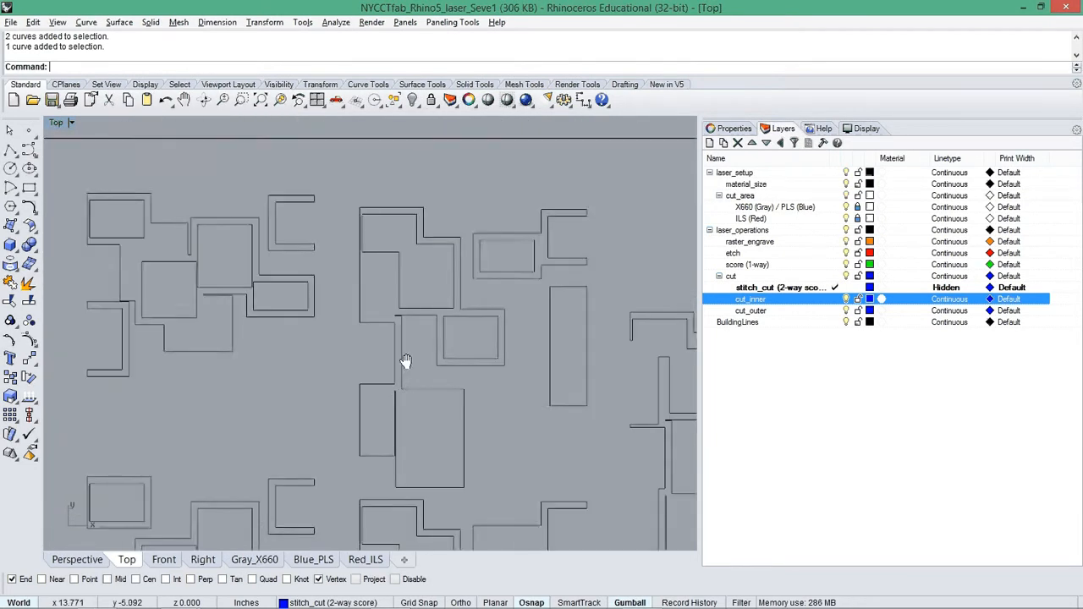
Examine the very thin vertical sliver between the two lower rectangular areas of the third section piece
{"action": "scroll", "coordinate": [406, 361], "scroll_direction": "up", "scroll_amount": 6}
{"action": "scroll", "coordinate": [409, 207], "scroll_direction": "down", "scroll_amount": 1}
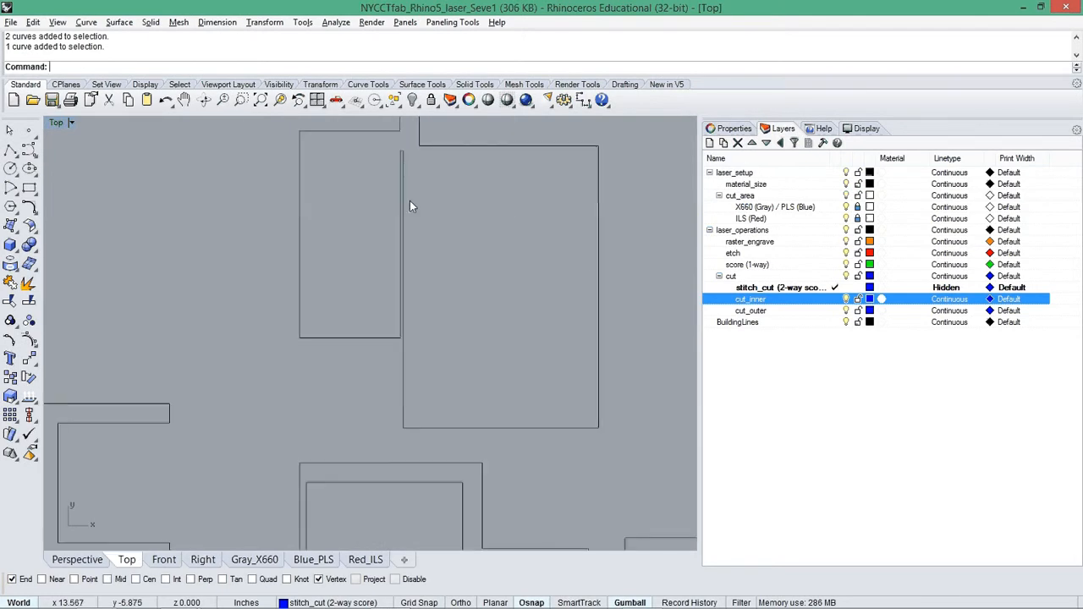
{"action": "scroll", "coordinate": [445, 292], "scroll_direction": "down", "scroll_amount": 6}
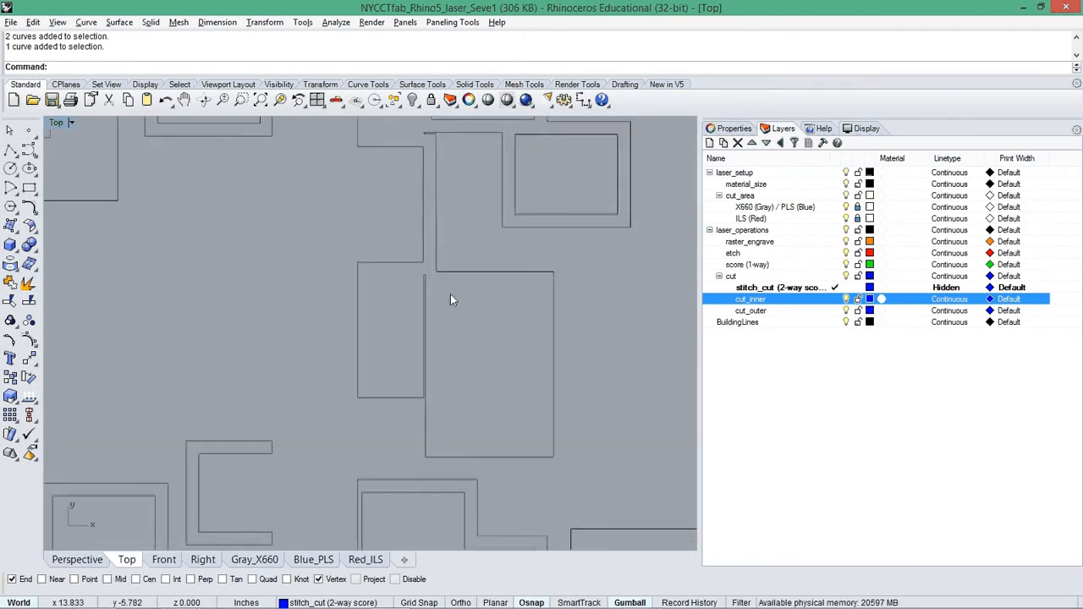
{"action": "scroll", "coordinate": [412, 294], "scroll_direction": "up", "scroll_amount": 2}
{"action": "scroll", "coordinate": [457, 298], "scroll_direction": "down", "scroll_amount": 2}
{"action": "scroll", "coordinate": [399, 363], "scroll_direction": "up", "scroll_amount": 4}
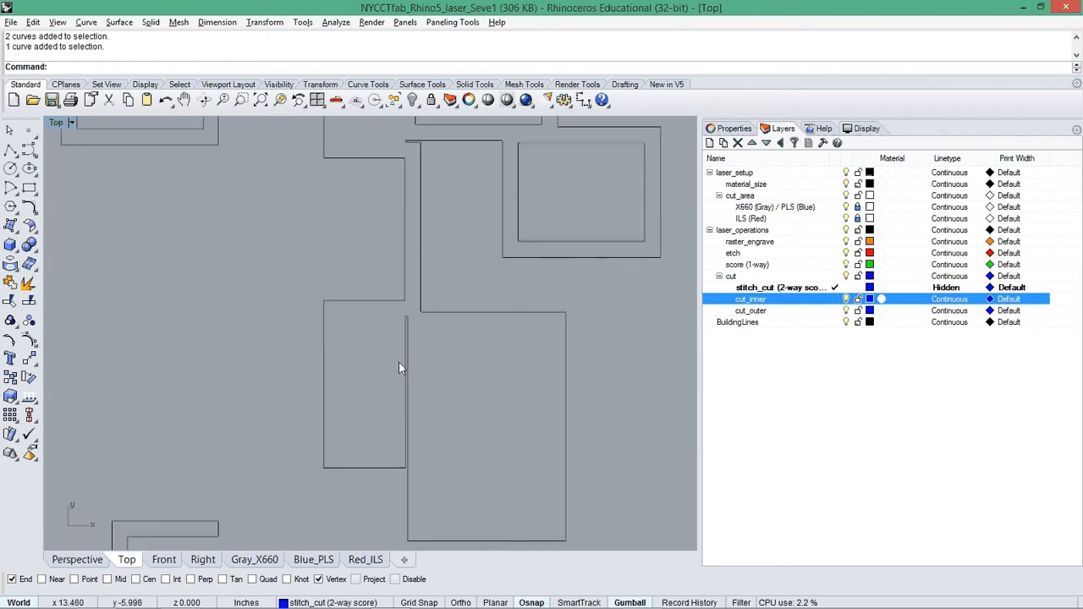
{"action": "scroll", "coordinate": [410, 335], "scroll_direction": "down", "scroll_amount": 2}
{"action": "scroll", "coordinate": [390, 339], "scroll_direction": "up", "scroll_amount": 3}
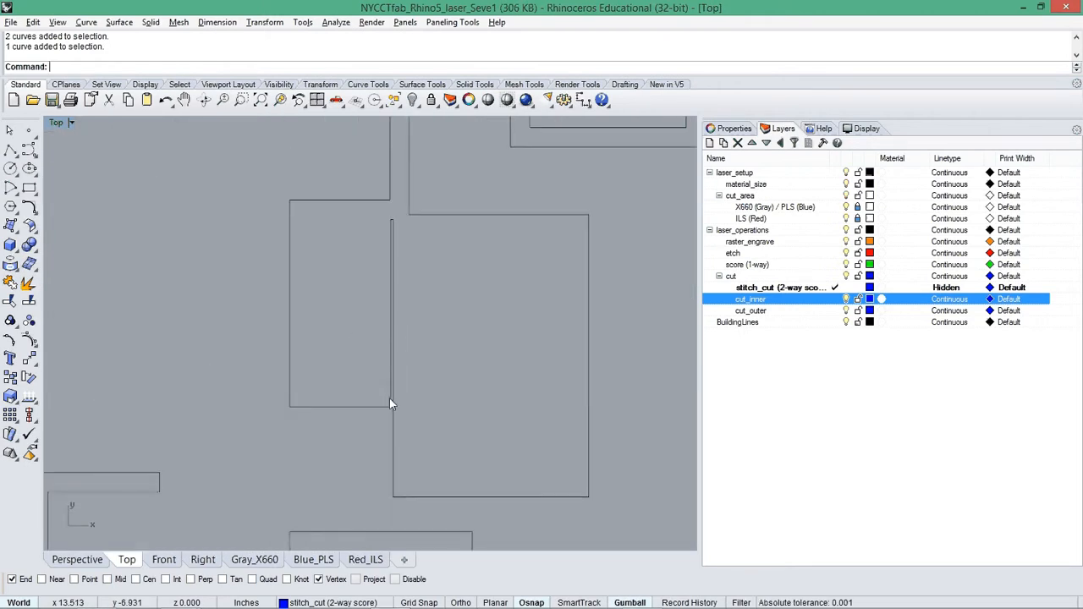
{"action": "scroll", "coordinate": [363, 430], "scroll_direction": "down", "scroll_amount": 3}
{"action": "scroll", "coordinate": [432, 316], "scroll_direction": "up", "scroll_amount": 2}
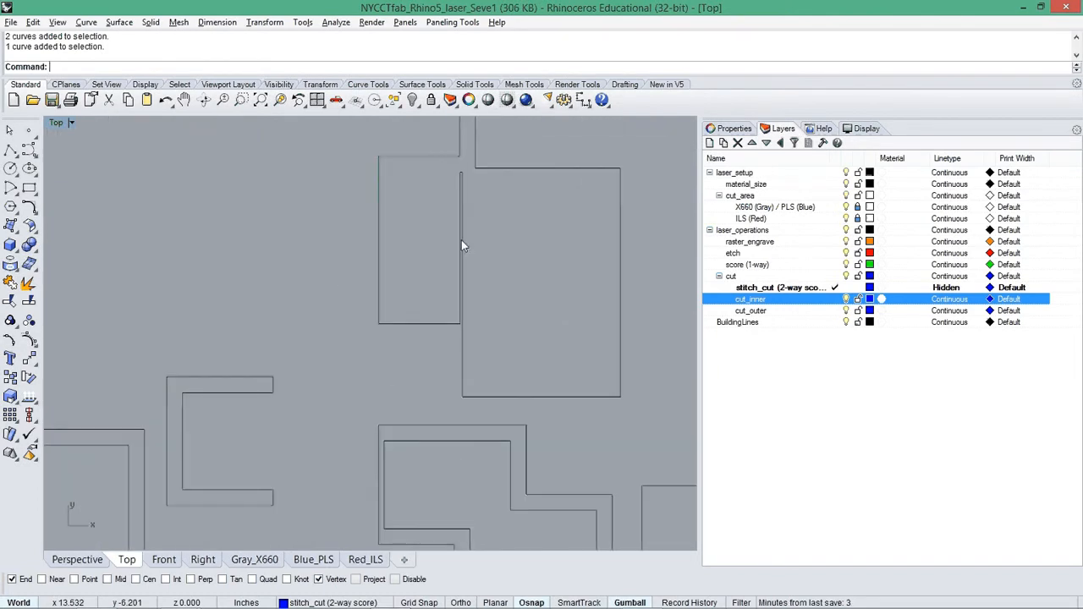
{"action": "scroll", "coordinate": [423, 287], "scroll_direction": "down", "scroll_amount": 2}
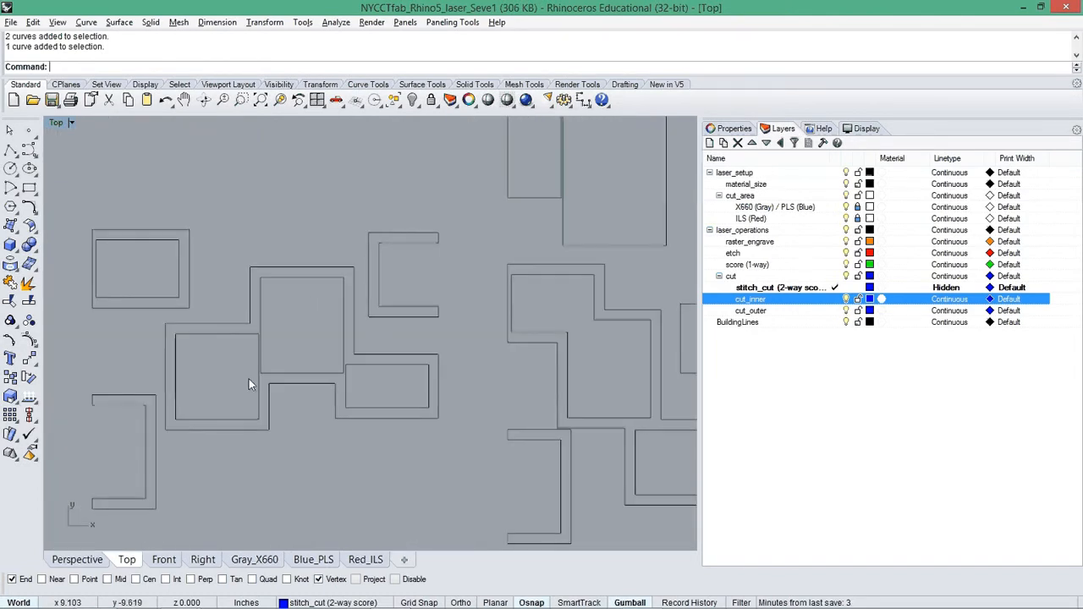
Examine the thin walls between the inner rectangles of the lower section piece and compare the neighbouring pieces
{"action": "scroll", "coordinate": [248, 378], "scroll_direction": "up", "scroll_amount": 3}
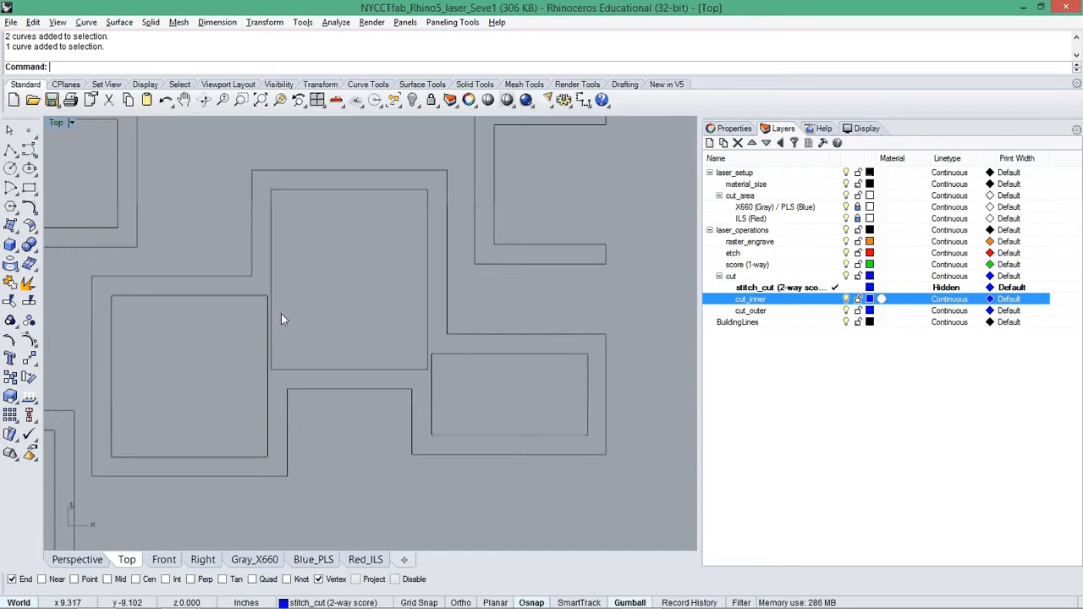
{"action": "scroll", "coordinate": [285, 312], "scroll_direction": "up", "scroll_amount": 2}
{"action": "scroll", "coordinate": [272, 313], "scroll_direction": "down", "scroll_amount": 2}
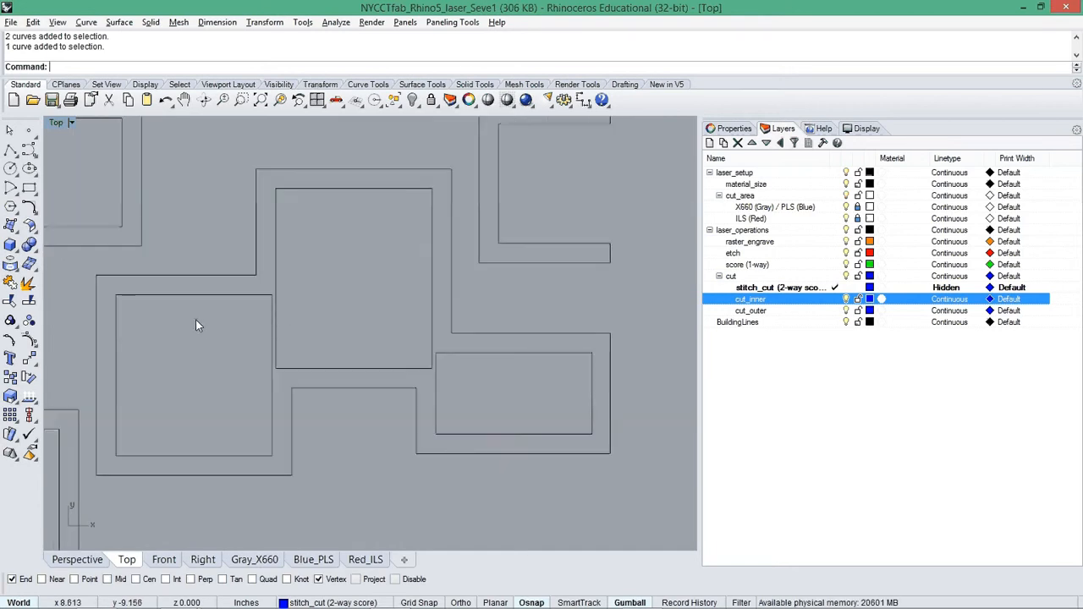
{"action": "scroll", "coordinate": [203, 324], "scroll_direction": "down", "scroll_amount": 2}
{"action": "scroll", "coordinate": [221, 318], "scroll_direction": "down", "scroll_amount": 2}
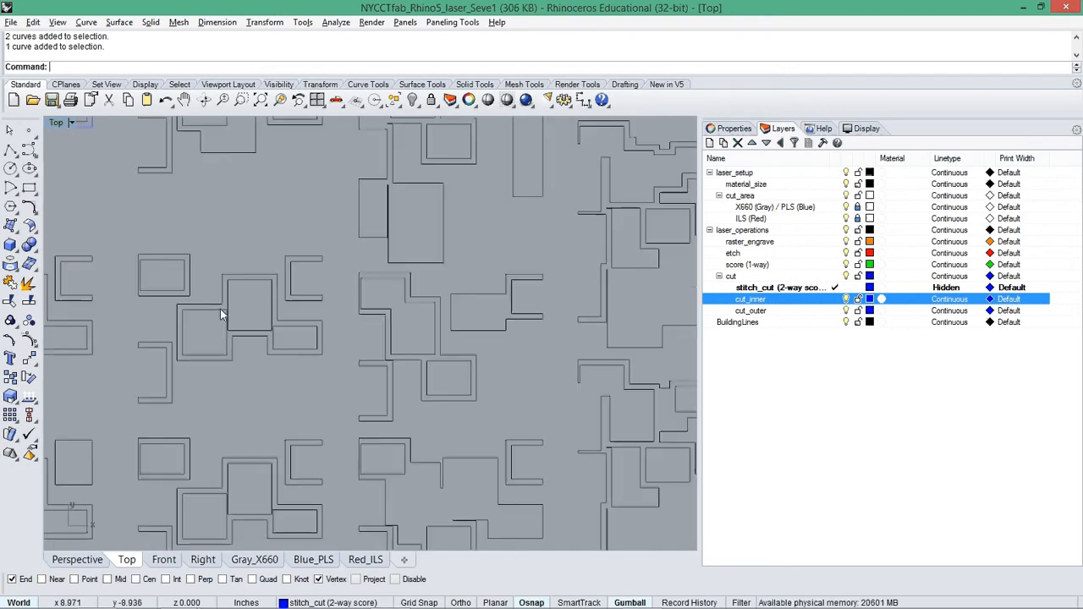
{"action": "scroll", "coordinate": [279, 309], "scroll_direction": "down", "scroll_amount": 2}
{"action": "scroll", "coordinate": [353, 439], "scroll_direction": "up", "scroll_amount": 2}
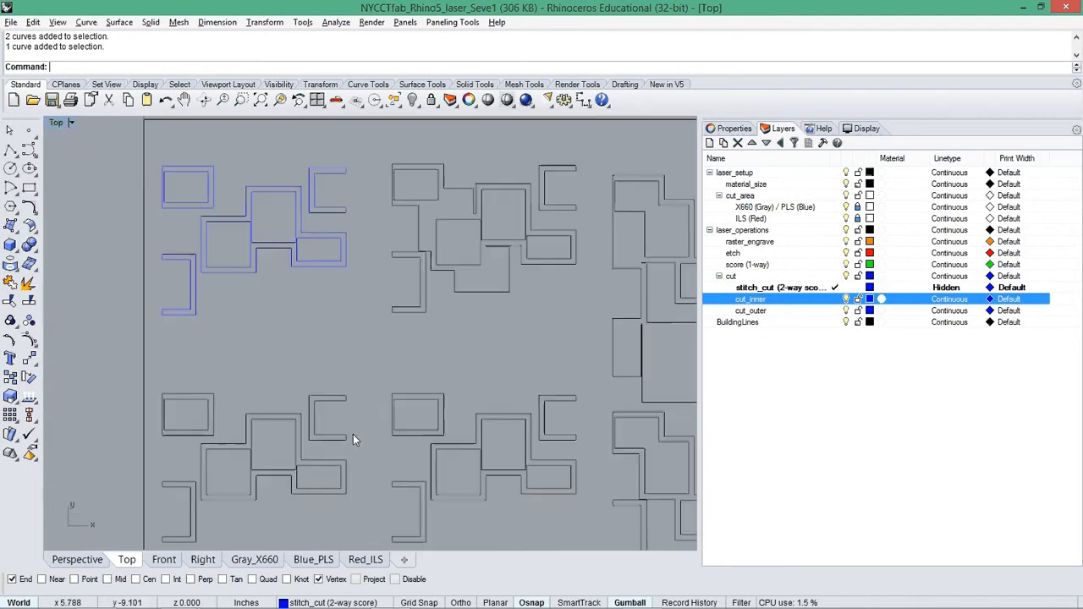
Explode the left, middle and right inner rectangles of the first section piece into separate line segments
{"action": "scroll", "coordinate": [338, 290], "scroll_direction": "down", "scroll_amount": 1}
{"action": "scroll", "coordinate": [310, 314], "scroll_direction": "up", "scroll_amount": 4}
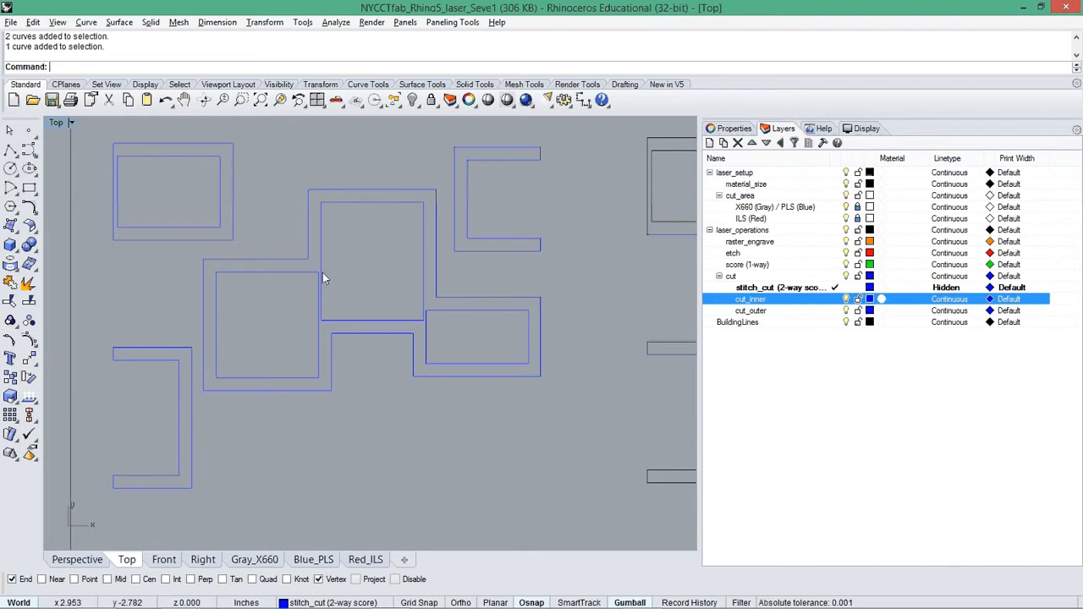
{"action": "scroll", "coordinate": [314, 281], "scroll_direction": "up", "scroll_amount": 2}
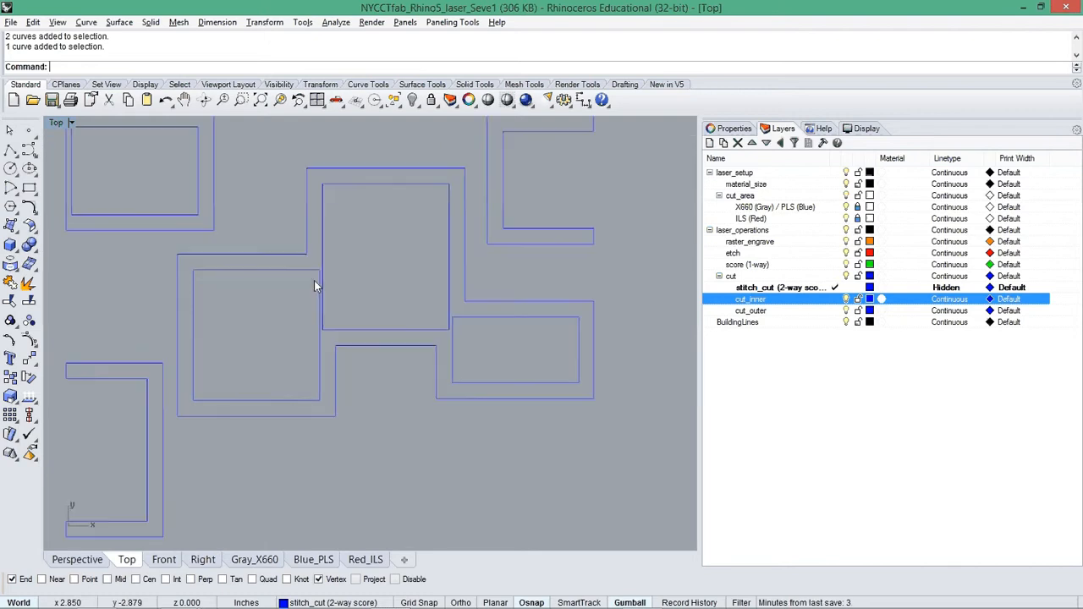
{"action": "scroll", "coordinate": [314, 282], "scroll_direction": "down", "scroll_amount": 2}
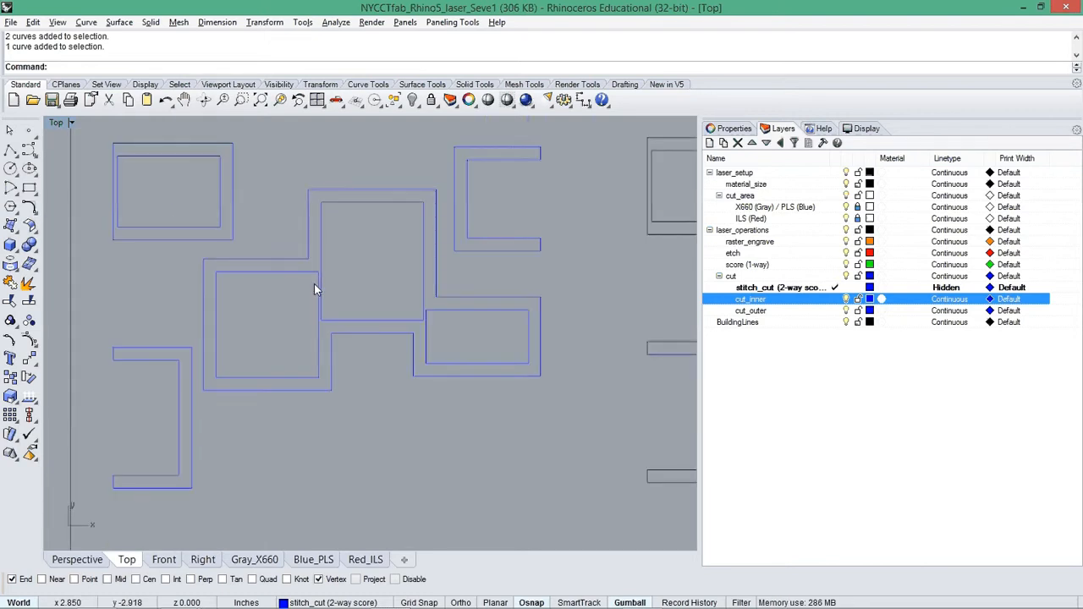
{"action": "left_click_drag", "start_coordinate": [358, 281], "coordinate": [310, 297]}
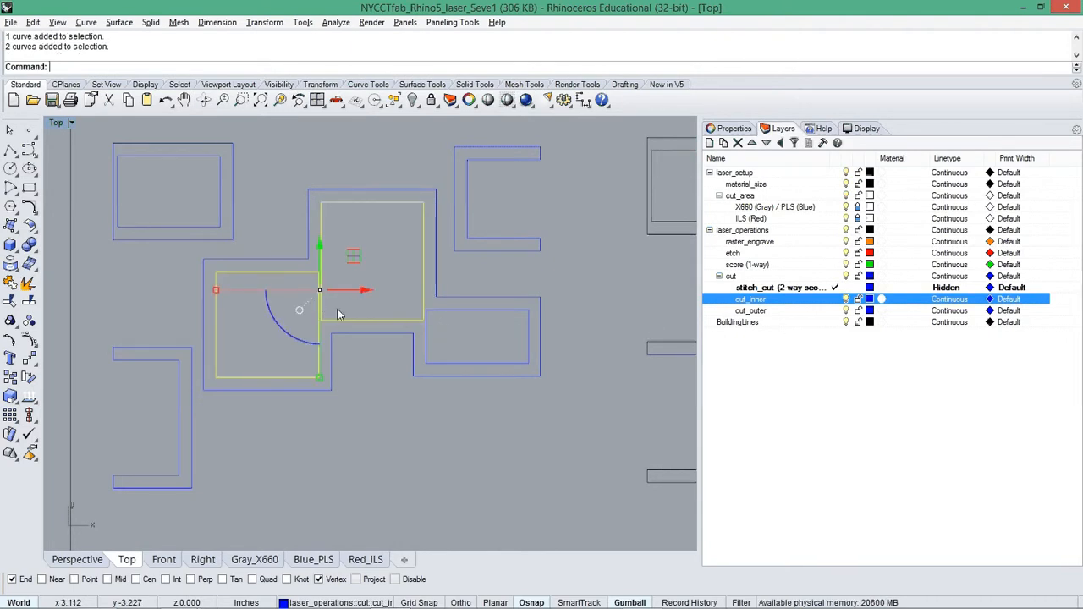
{"action": "left_click_drag", "start_coordinate": [443, 319], "coordinate": [311, 313]}
{"action": "type", "text": "E"}
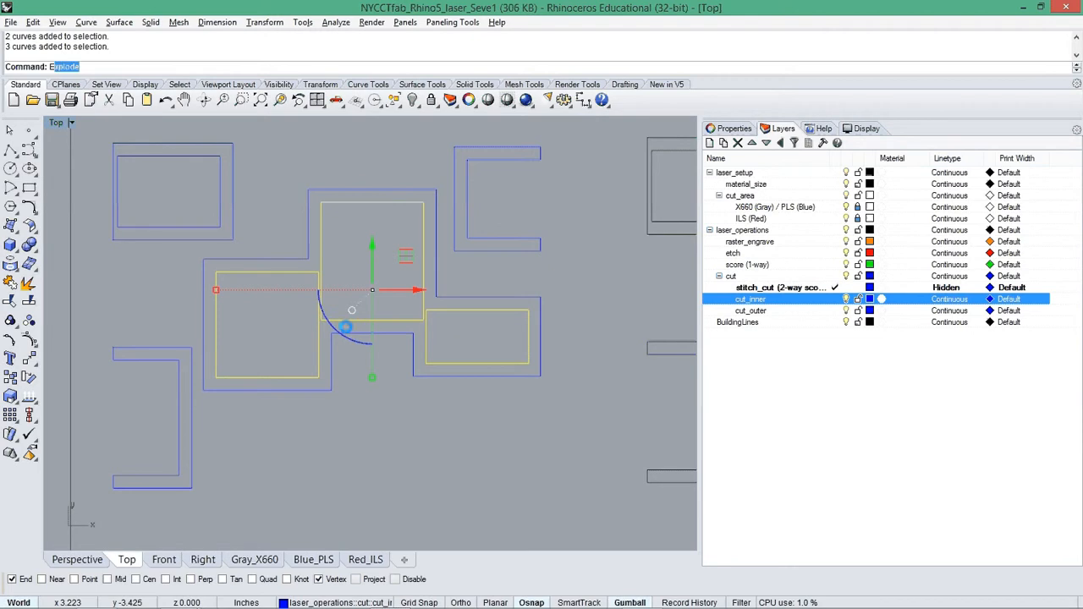
{"action": "type", "text": "xplode"}
{"action": "key", "text": "Return"}
{"action": "key", "text": "Escape"}
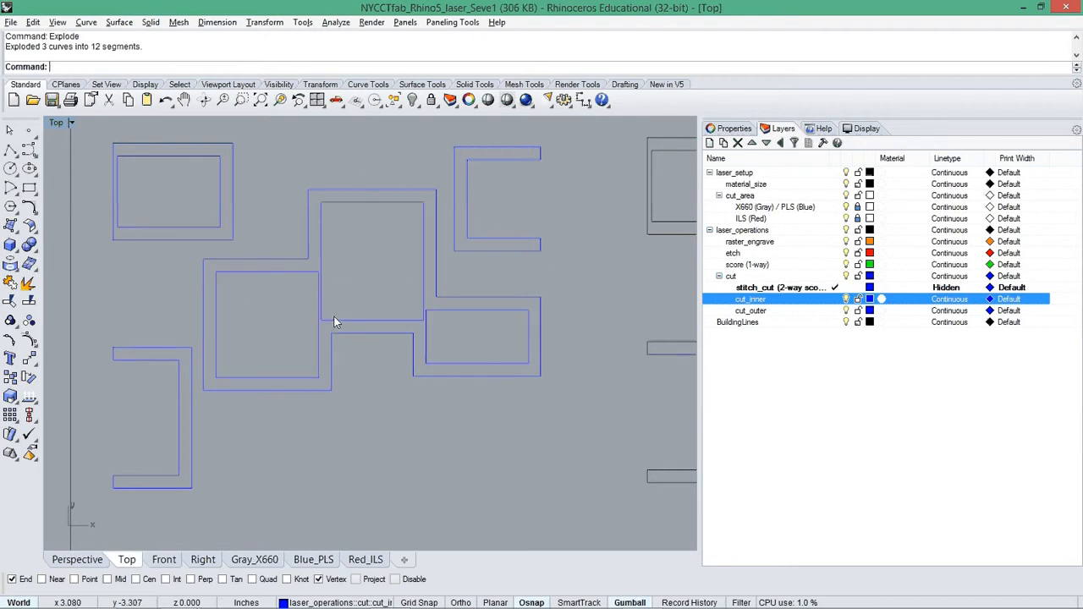
Extend the upper edge of the left inner rectangle to meet the middle rectangle's left edge
{"action": "type", "text": "Extend"}
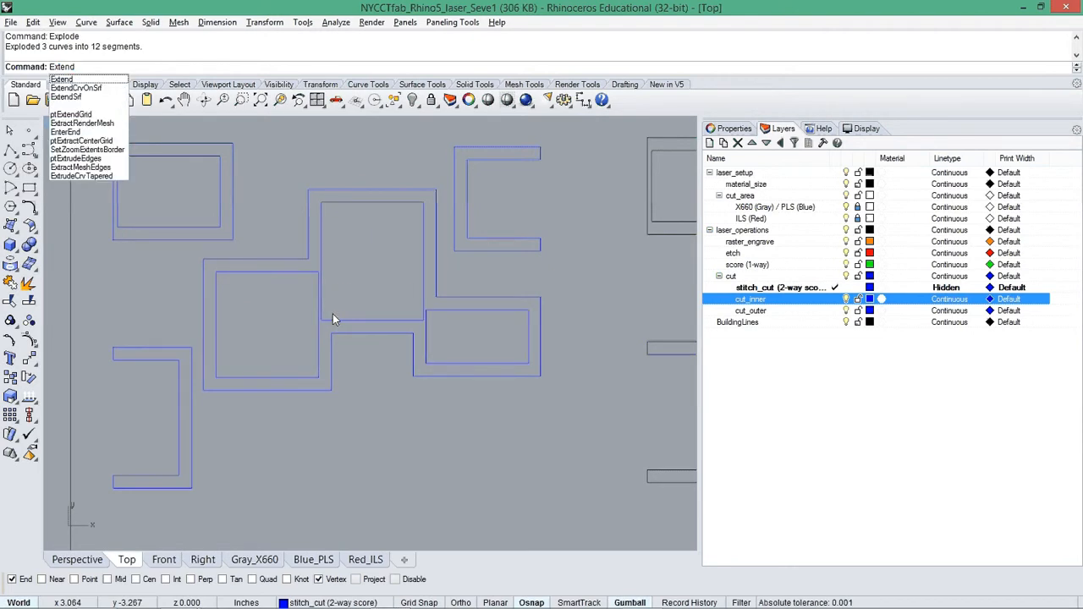
{"action": "key", "text": "Return"}
{"action": "scroll", "coordinate": [318, 266], "scroll_direction": "up", "scroll_amount": 2}
{"action": "left_click", "coordinate": [321, 259]}
{"action": "key", "text": "Return"}
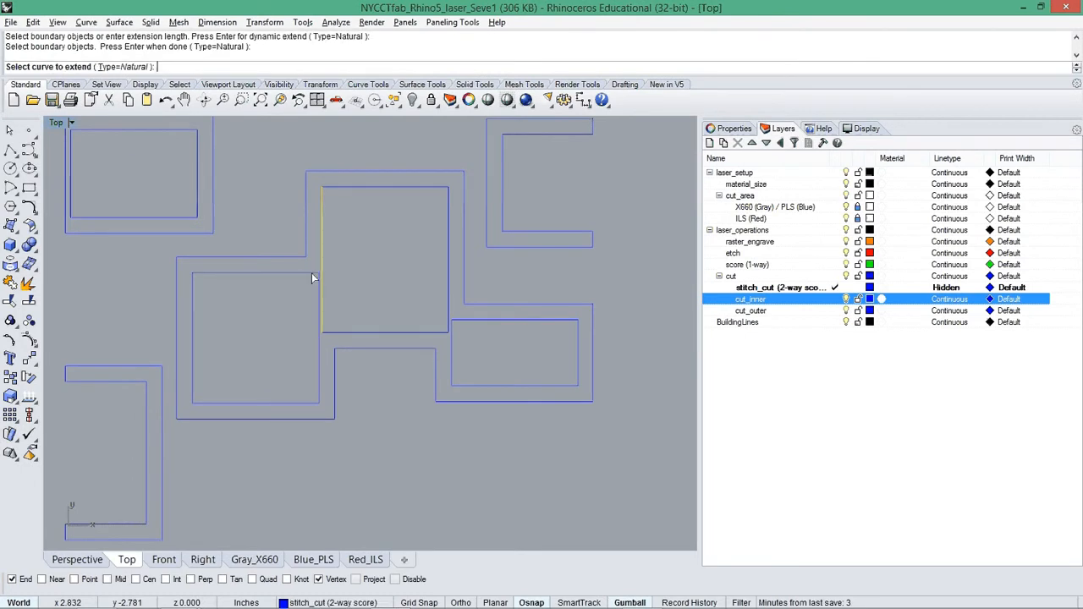
{"action": "key", "text": "Return"}
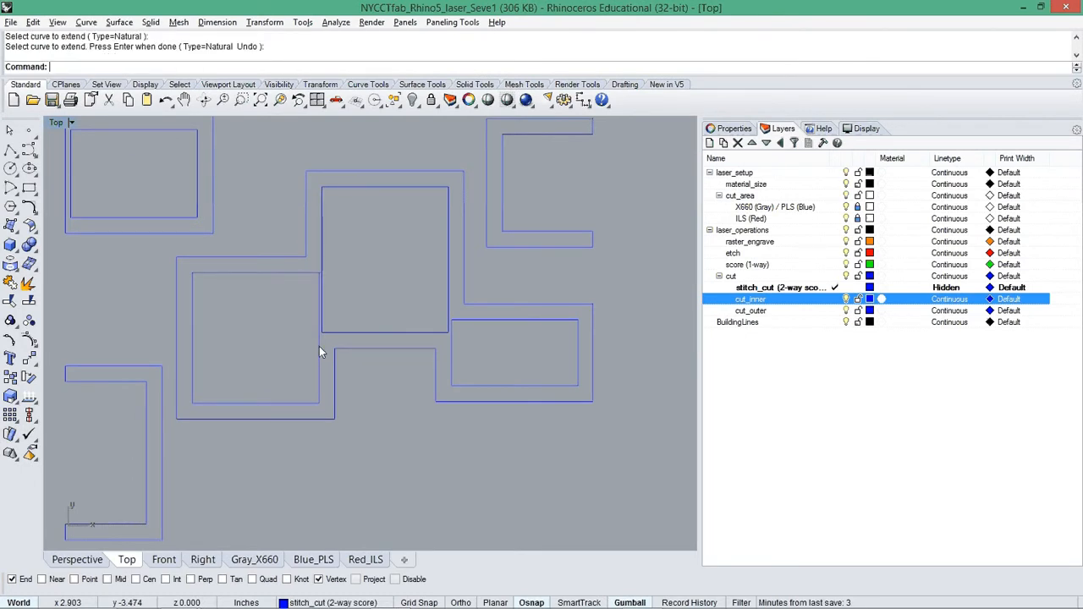
Extend the lower edge of the middle inner rectangle to meet the left rectangle's right edge
{"action": "key", "text": "Return"}
{"action": "left_click", "coordinate": [319, 346]}
{"action": "key", "text": "Return"}
{"action": "left_click", "coordinate": [330, 333]}
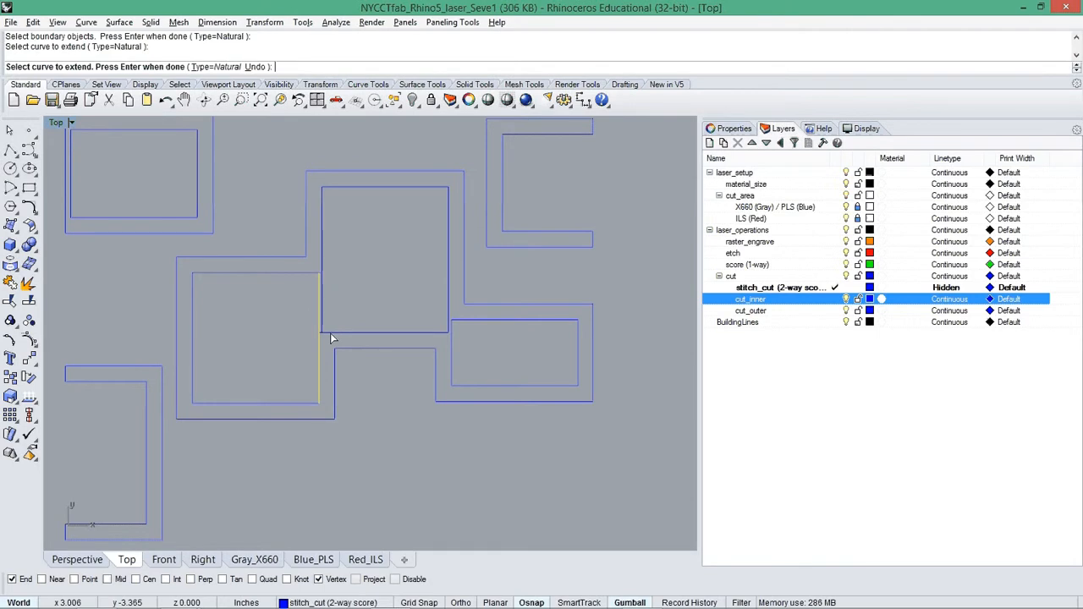
{"action": "key", "text": "Return"}
Trim away both vertical segments between the left and middle inner rectangles, using the two extended edges as cutting objects
{"action": "scroll", "coordinate": [320, 292], "scroll_direction": "up", "scroll_amount": 8}
{"action": "left_click", "coordinate": [247, 246]}
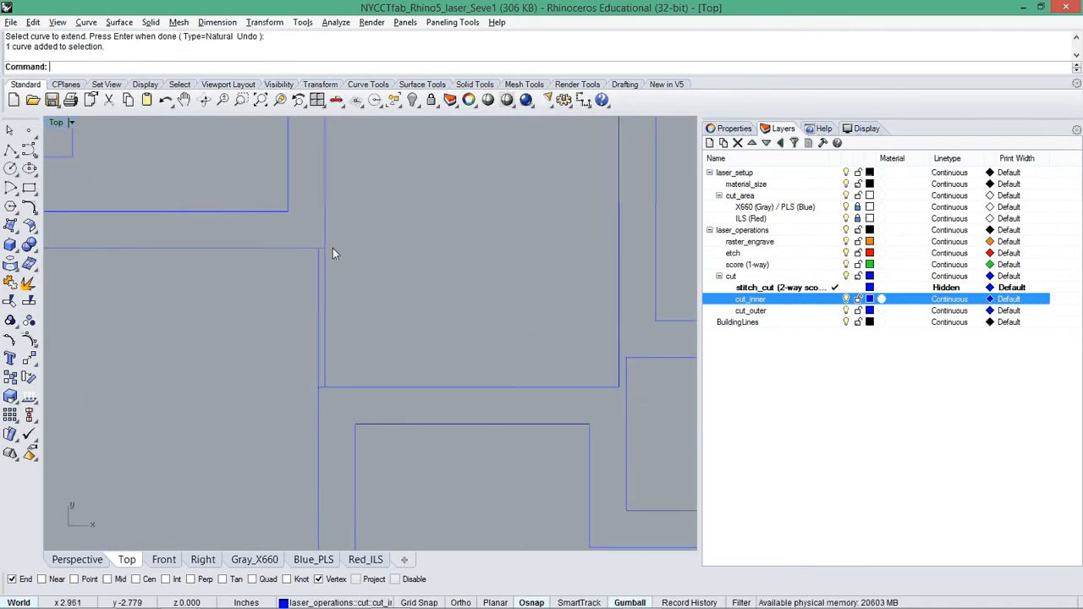
{"action": "scroll", "coordinate": [335, 250], "scroll_direction": "down", "scroll_amount": 2}
{"action": "type", "text": "Tr"}
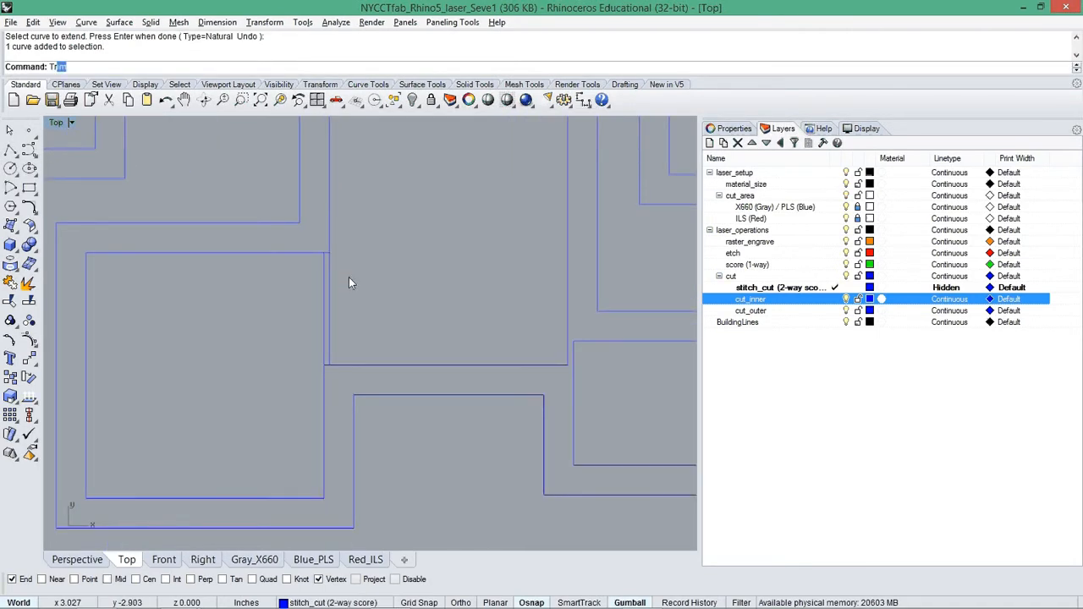
{"action": "key", "text": "Return"}
{"action": "left_click", "coordinate": [306, 252]}
{"action": "left_click", "coordinate": [354, 364]}
{"action": "key", "text": "Return"}
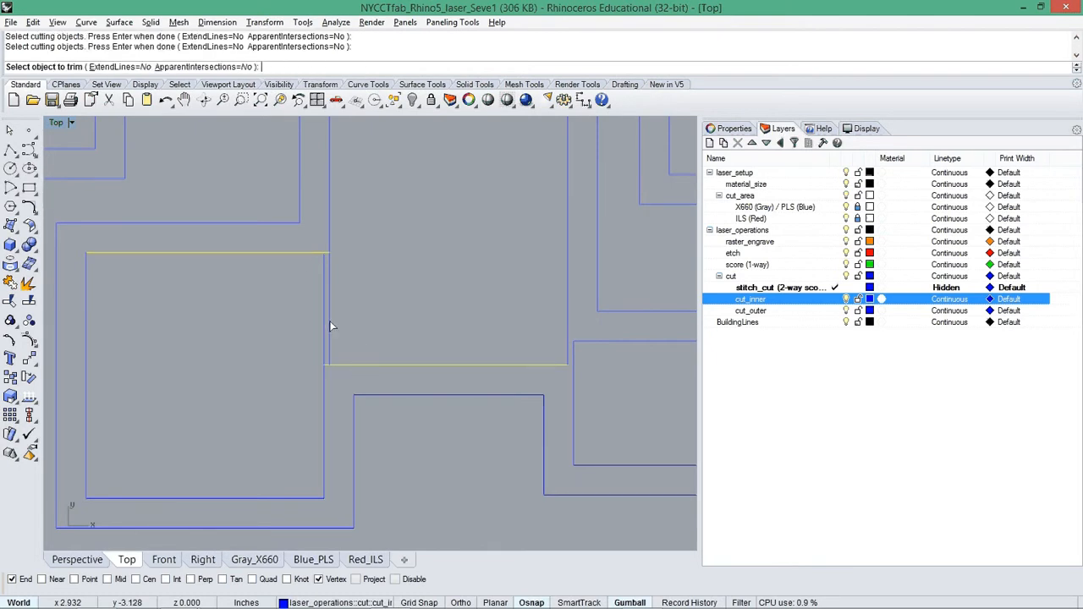
{"action": "left_click", "coordinate": [330, 322]}
{"action": "left_click", "coordinate": [323, 312]}
{"action": "scroll", "coordinate": [344, 354], "scroll_direction": "down", "scroll_amount": 2}
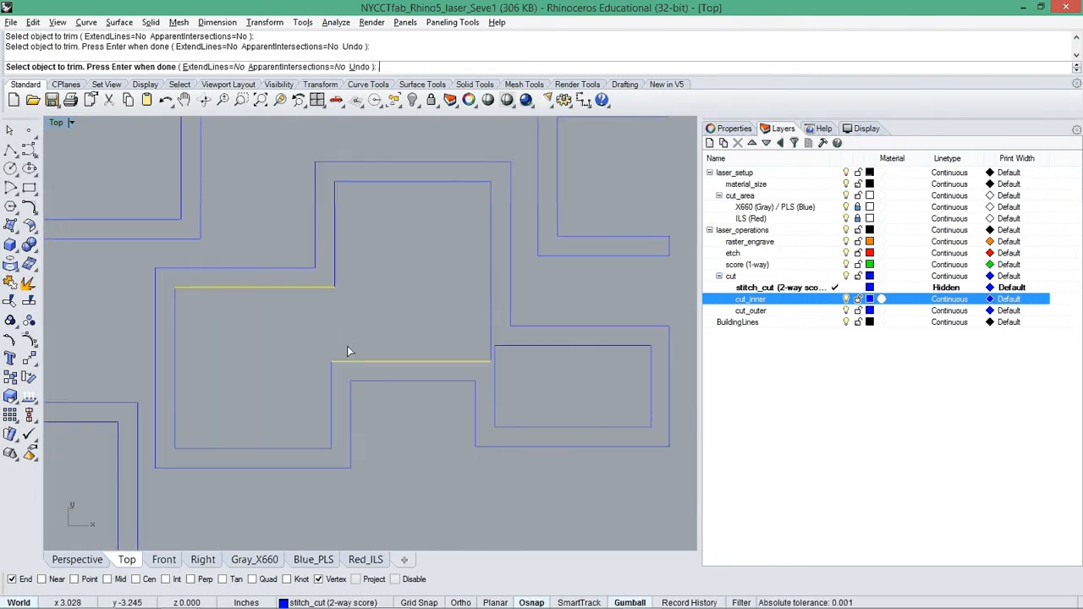
{"action": "key", "text": "Return"}
Extend the upper edge of the right inner rectangle to meet the middle rectangle's right edge
{"action": "type", "text": "Ex"}
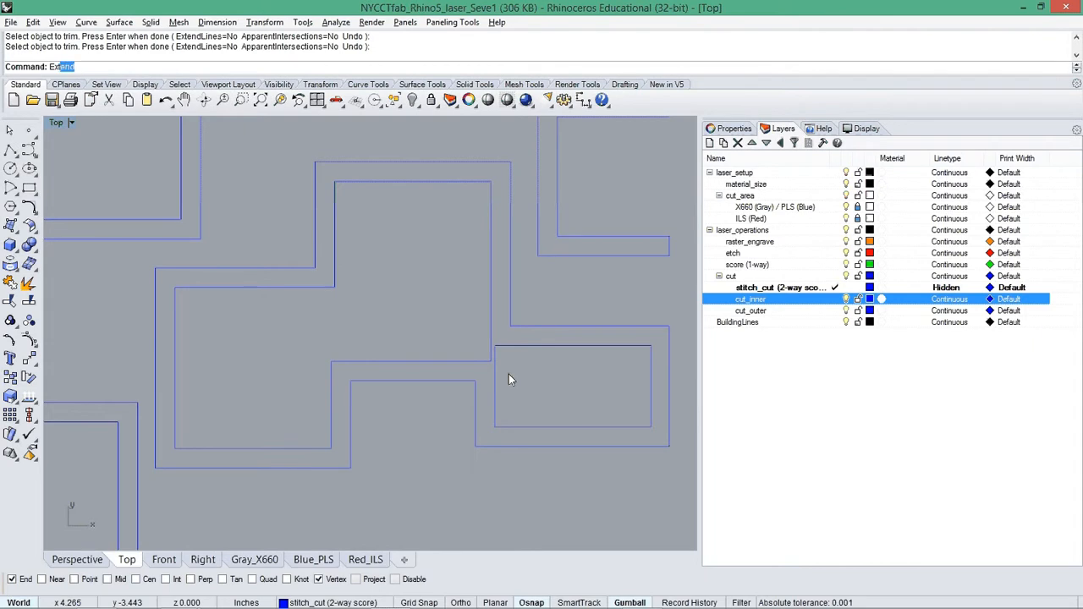
{"action": "type", "text": "tend"}
{"action": "key", "text": "Return"}
{"action": "left_click", "coordinate": [491, 343]}
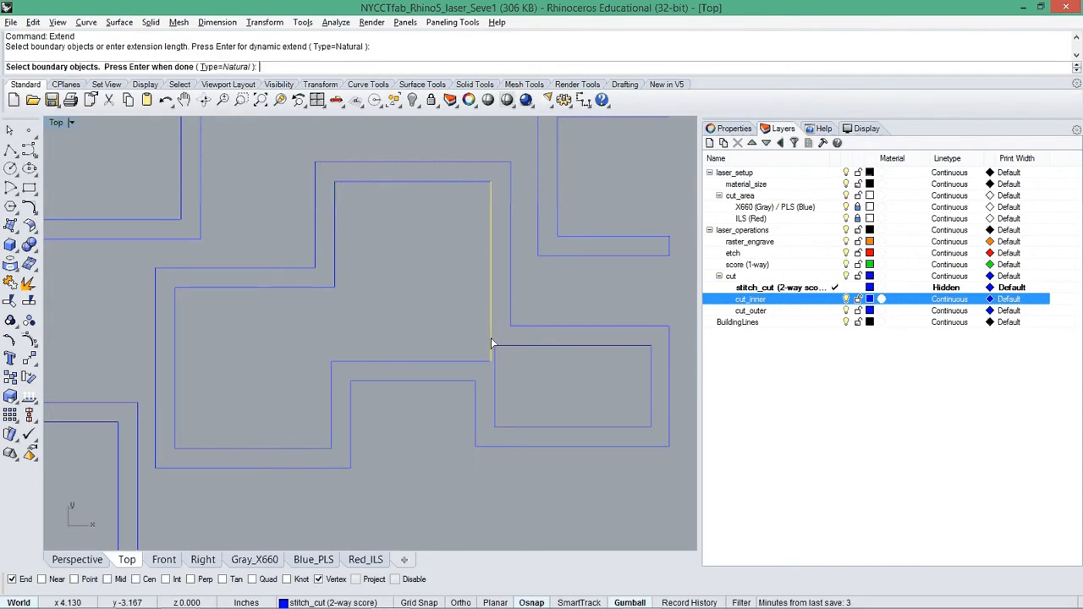
{"action": "key", "text": "Return"}
{"action": "left_click", "coordinate": [506, 345]}
{"action": "scroll", "coordinate": [489, 371], "scroll_direction": "up", "scroll_amount": 2}
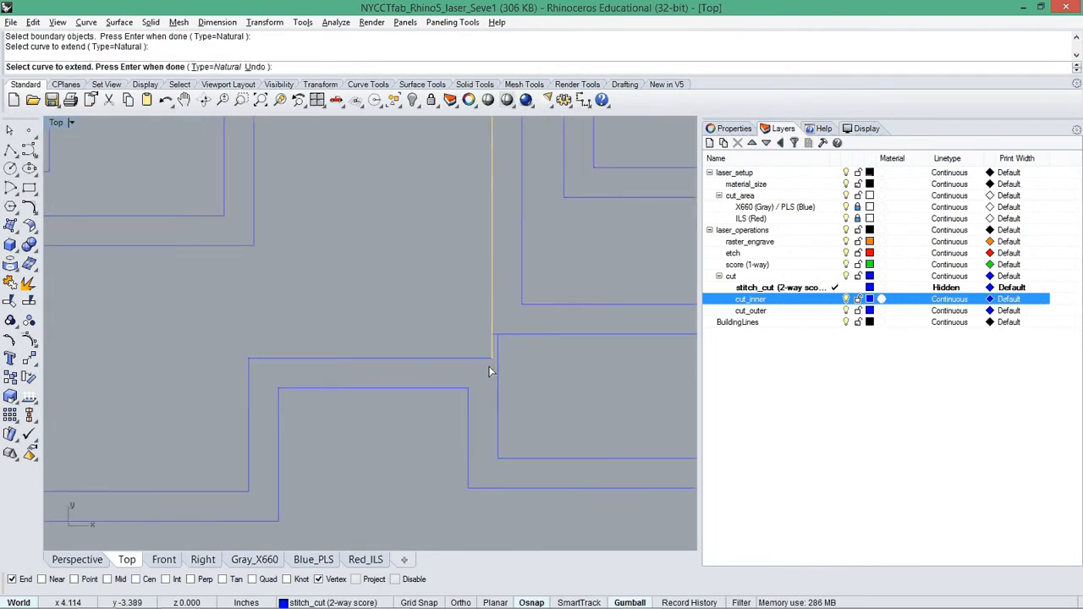
{"action": "key", "text": "Return"}
Extend the lower edge of the middle inner rectangle to meet the right rectangle's left edge
{"action": "key", "text": "Return"}
{"action": "left_click", "coordinate": [497, 372]}
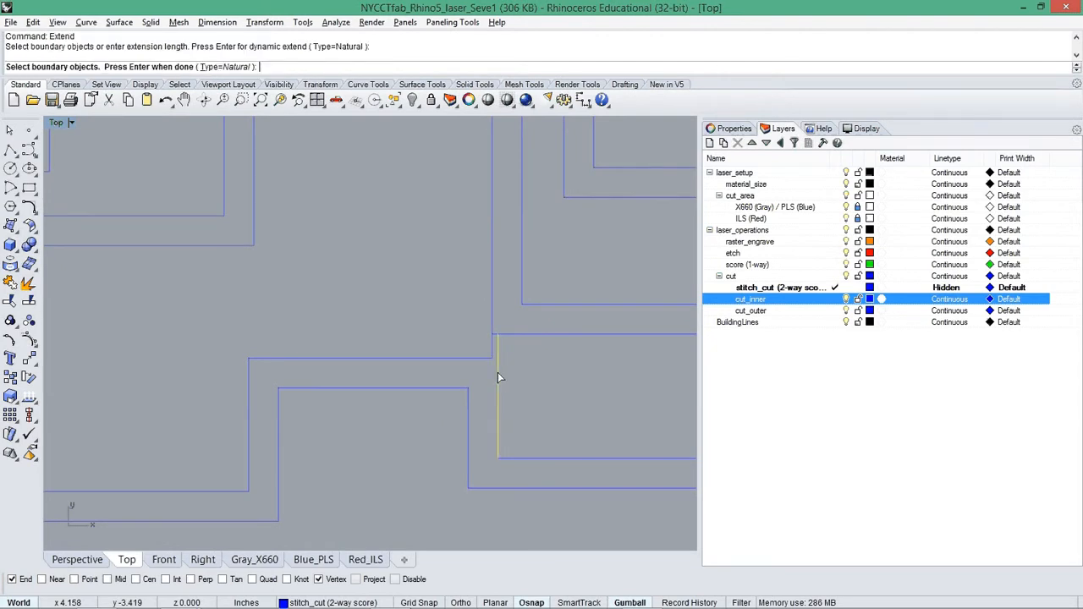
{"action": "key", "text": "Return"}
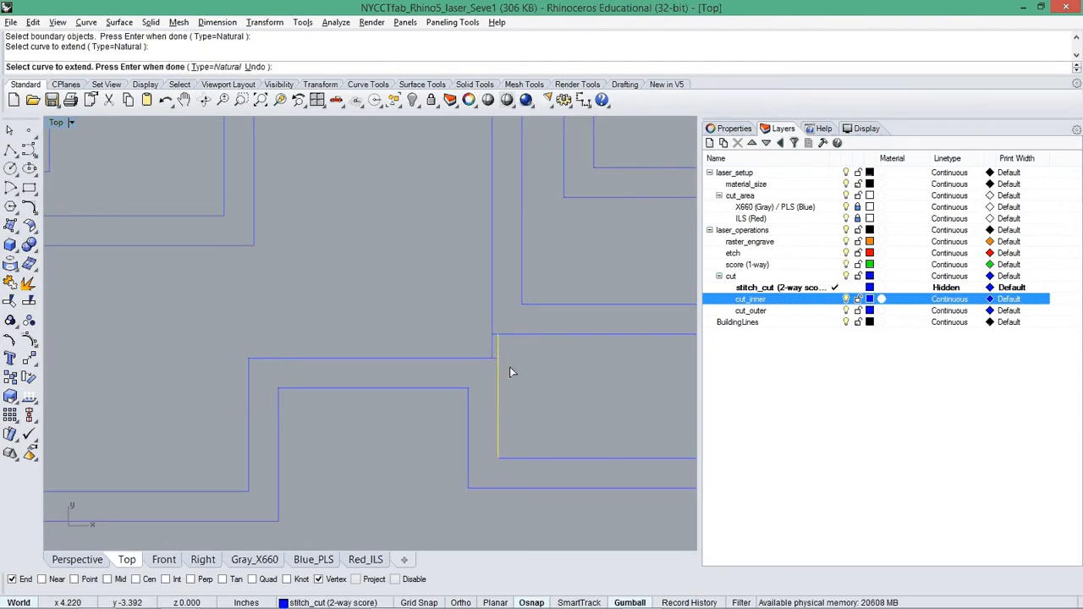
{"action": "key", "text": "Return"}
Trim away both short vertical segments between the middle and right inner rectangles, using the right rectangle's upper and the middle's lower edge
{"action": "type", "text": "trim"}
{"action": "key", "text": "Return"}
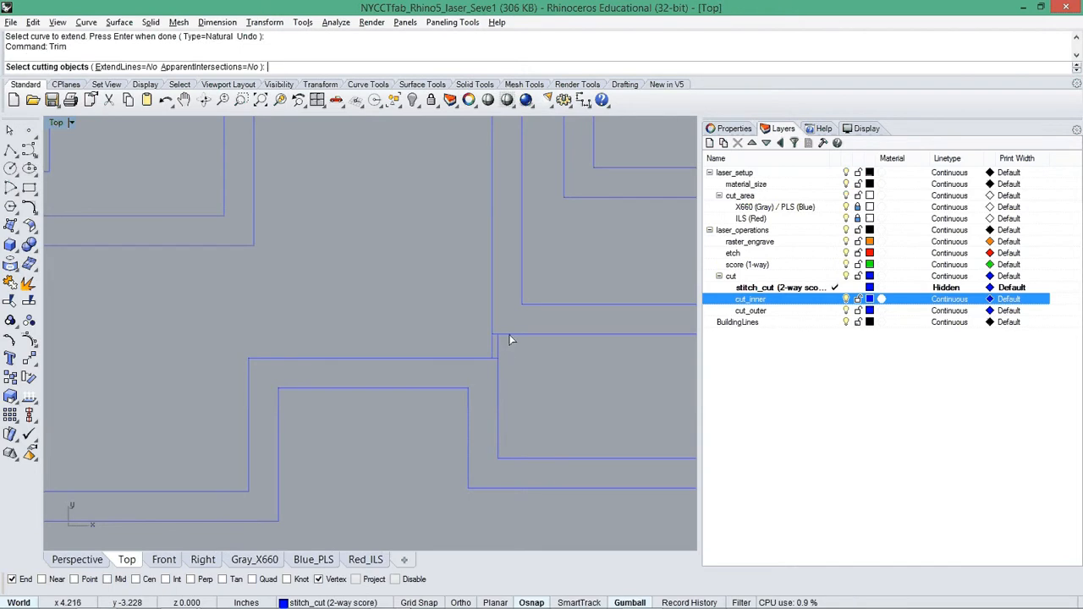
{"action": "left_click", "coordinate": [509, 334]}
{"action": "left_click", "coordinate": [475, 358]}
{"action": "key", "text": "Return"}
{"action": "left_click", "coordinate": [493, 349]}
{"action": "left_click", "coordinate": [497, 348]}
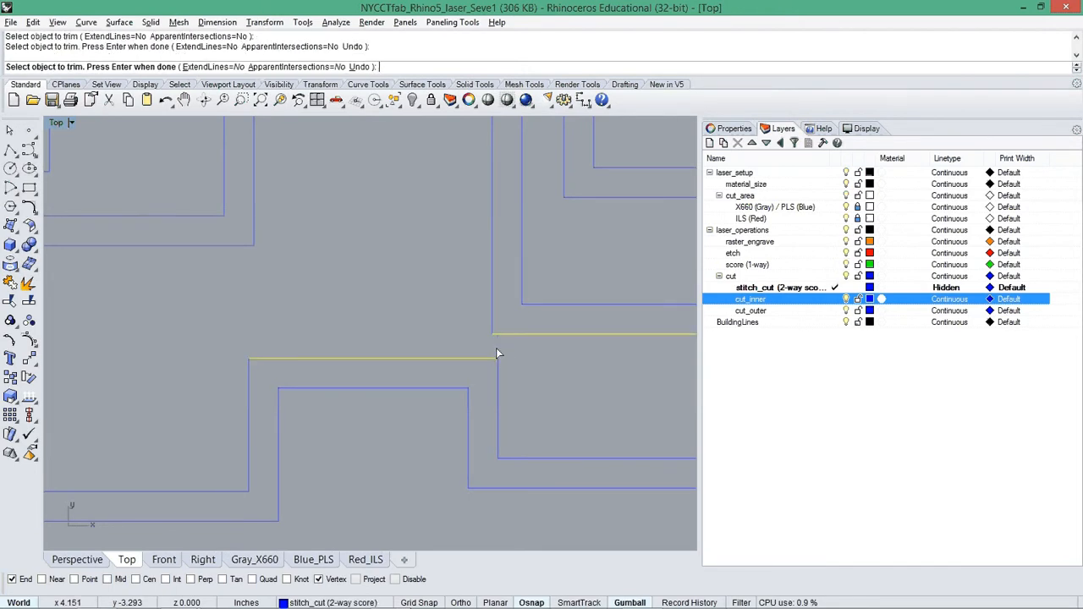
{"action": "key", "text": "Return"}
Join the inner segments of the first section piece into one closed outline
{"action": "scroll", "coordinate": [505, 369], "scroll_direction": "down", "scroll_amount": 10}
{"action": "left_click_drag", "start_coordinate": [236, 216], "coordinate": [616, 523]}
{"action": "type", "text": "join"}
{"action": "key", "text": "Return"}
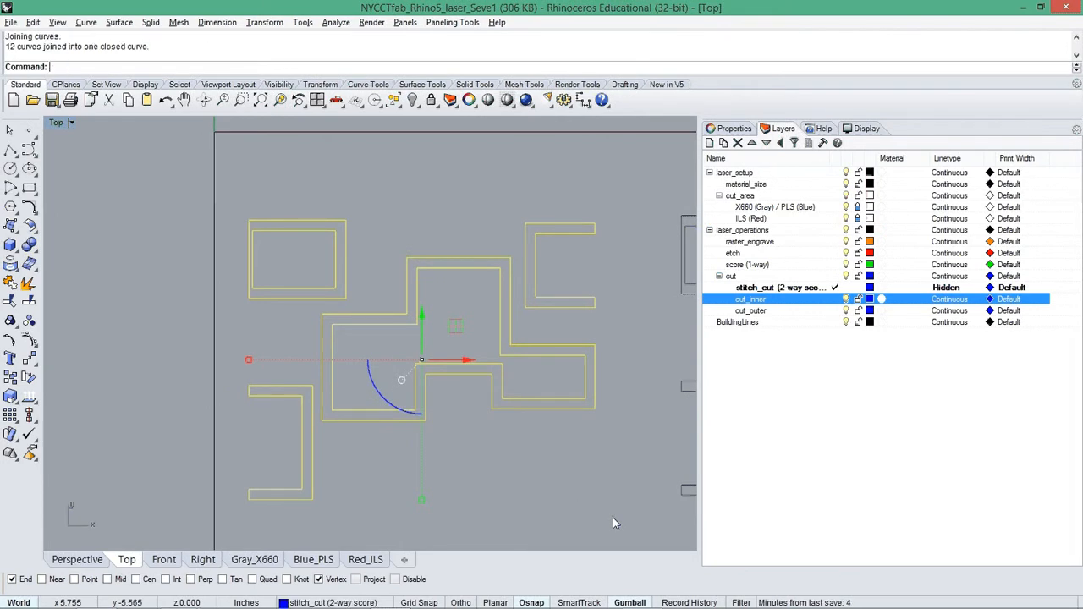
{"action": "left_click", "coordinate": [525, 490]}
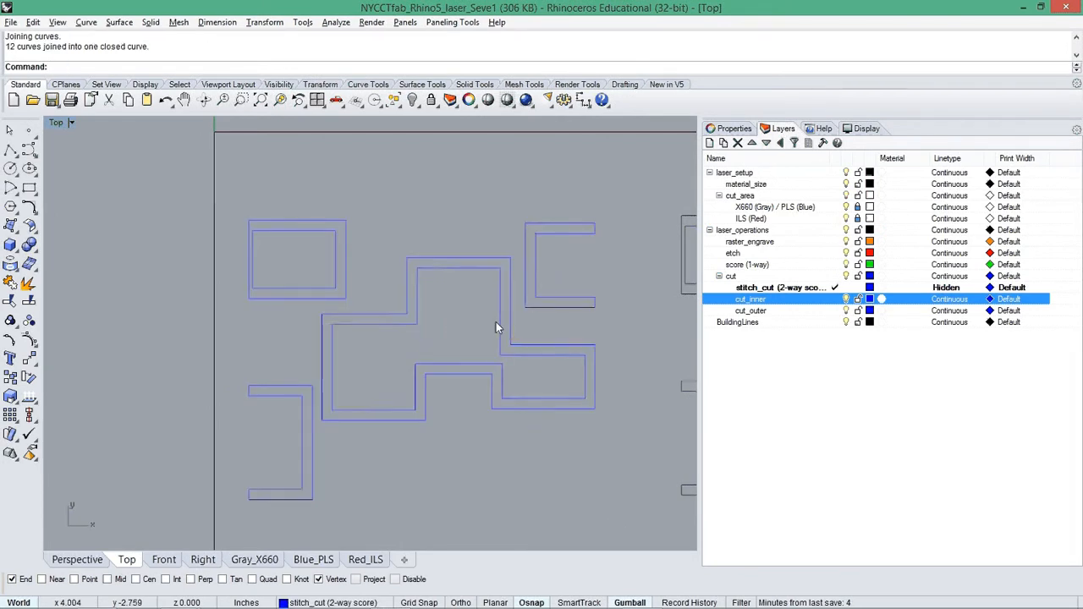
{"action": "left_click", "coordinate": [505, 298]}
{"action": "left_click", "coordinate": [387, 425]}
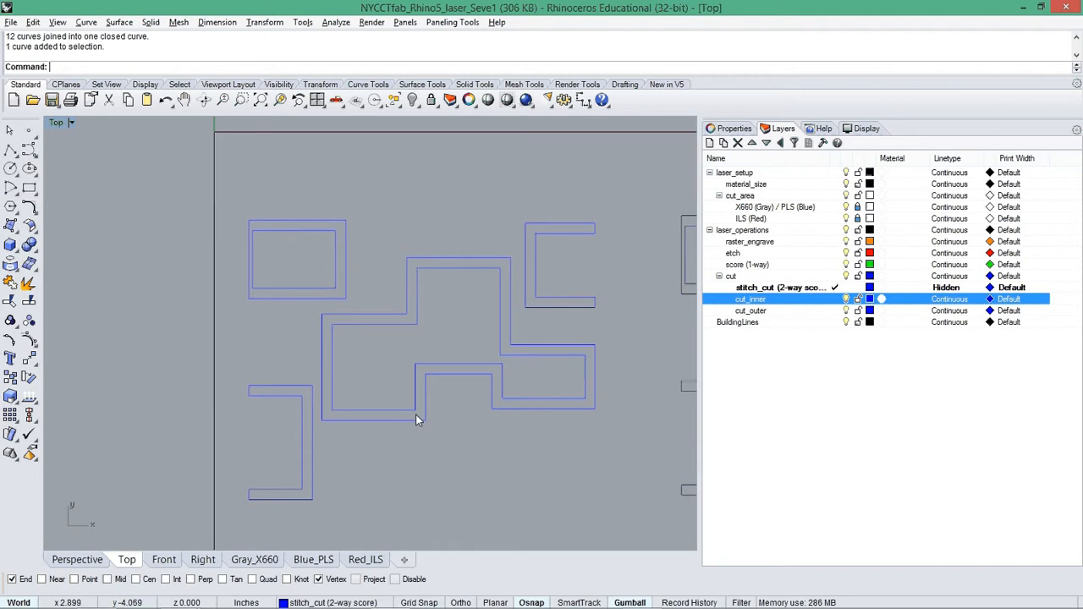
{"action": "right_click_drag", "start_coordinate": [430, 428], "coordinate": [424, 413]}
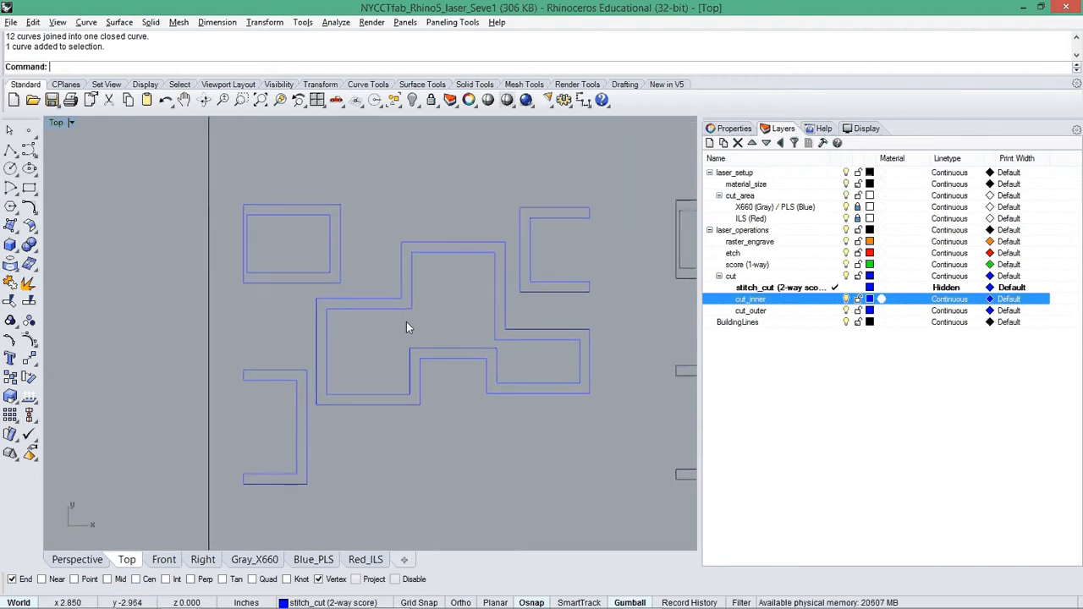
Fillet the corners of all outlines of the first section piece with a radius of 0.010 inches and check the rounded corners
{"action": "left_click_drag", "start_coordinate": [224, 163], "coordinate": [609, 509]}
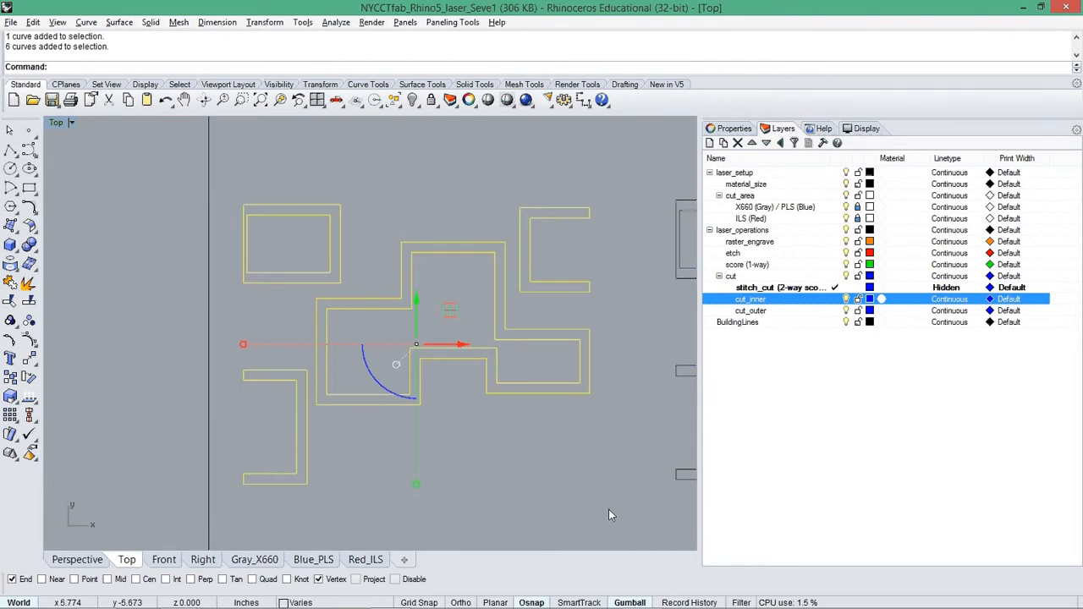
{"action": "type", "text": "filletC"}
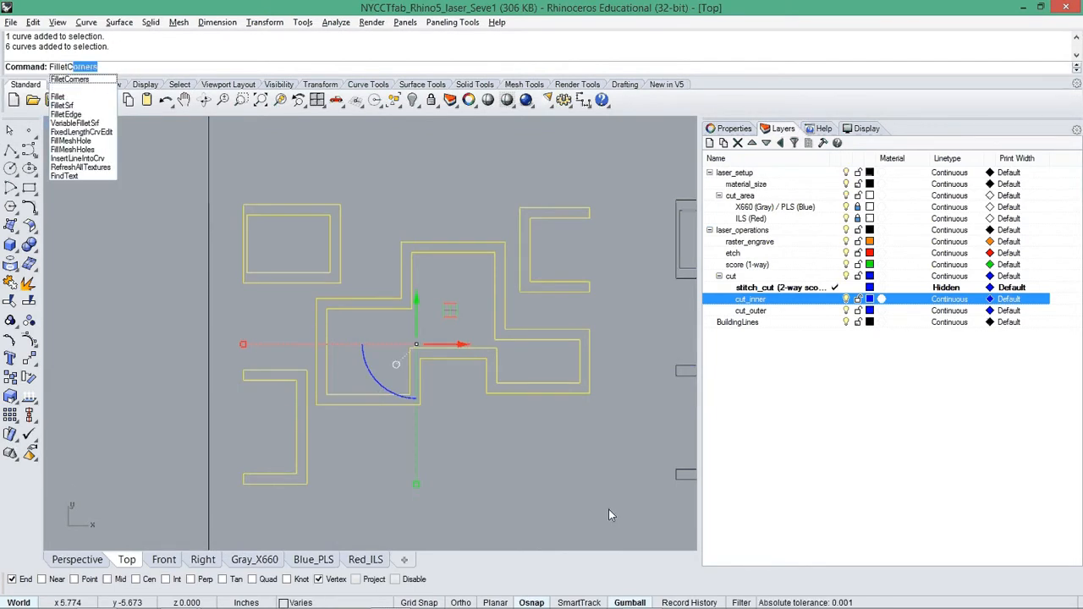
{"action": "left_click", "coordinate": [74, 78]}
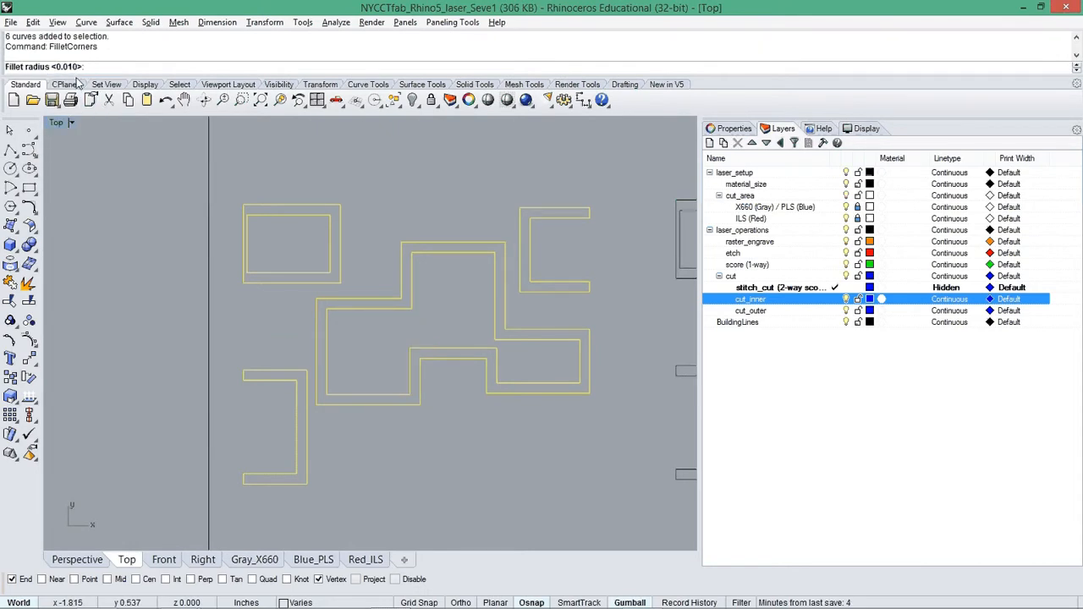
{"action": "scroll", "coordinate": [329, 259], "scroll_direction": "up", "scroll_amount": 6}
{"action": "scroll", "coordinate": [418, 195], "scroll_direction": "down", "scroll_amount": 5}
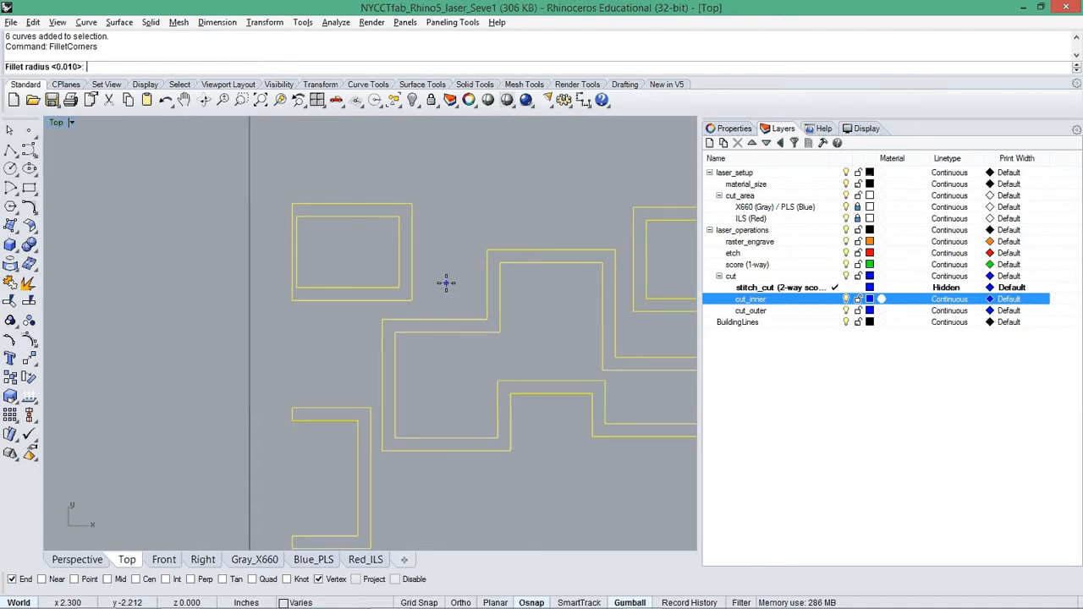
{"action": "key", "text": "Return"}
{"action": "scroll", "coordinate": [422, 212], "scroll_direction": "up", "scroll_amount": 12}
{"action": "left_click", "coordinate": [448, 208]}
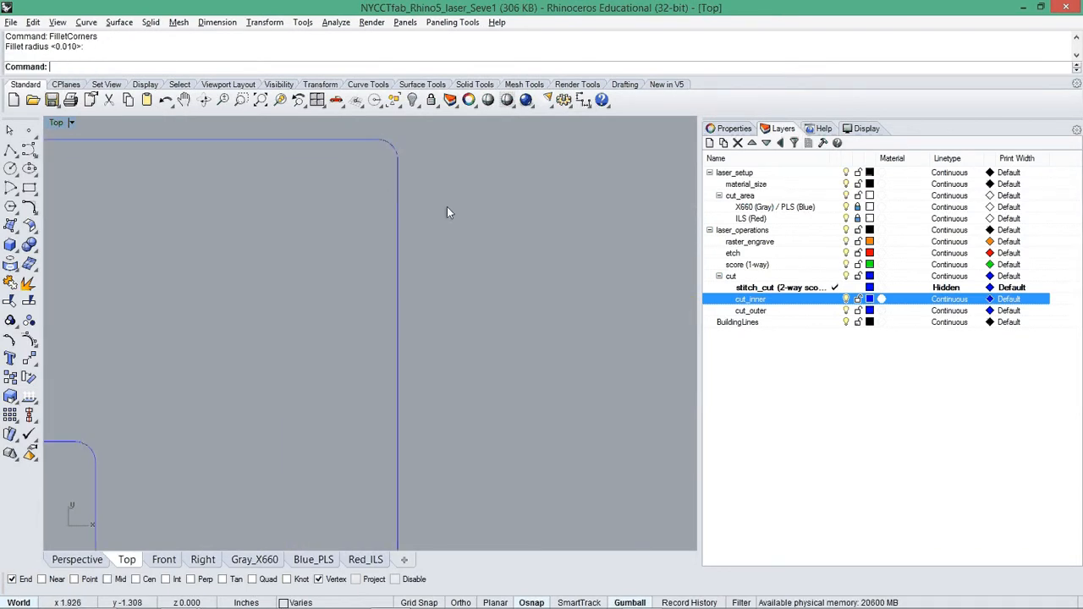
{"action": "scroll", "coordinate": [398, 186], "scroll_direction": "down", "scroll_amount": 6}
{"action": "middle_click", "coordinate": [282, 320]}
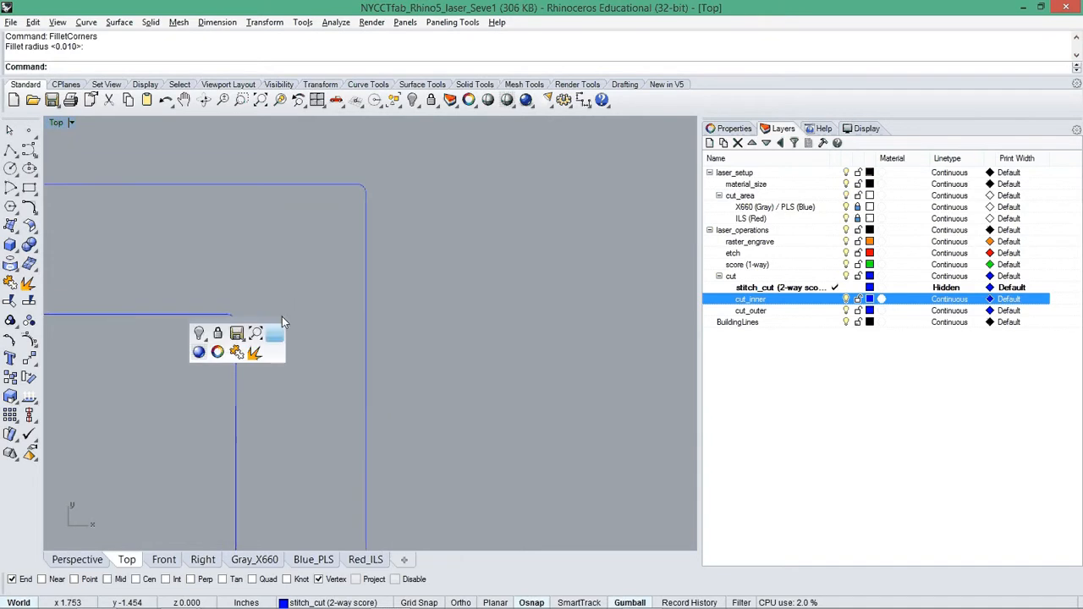
Examine the filleted corners of the first section piece's outer and inner outlines, including the upper-left and upper-right corners
{"action": "scroll", "coordinate": [394, 240], "scroll_direction": "down", "scroll_amount": 5}
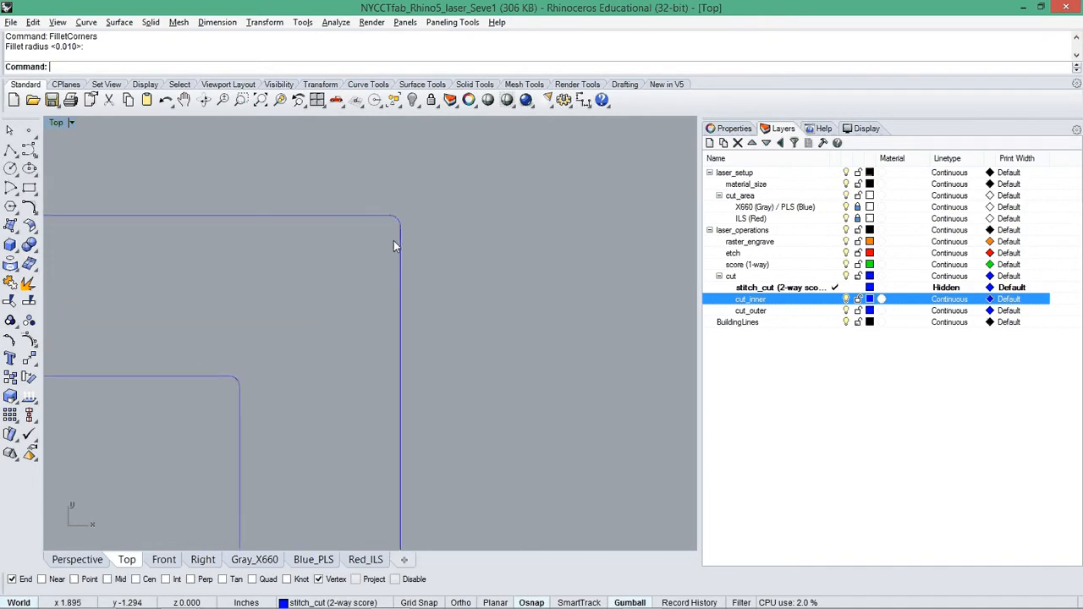
{"action": "scroll", "coordinate": [507, 228], "scroll_direction": "down", "scroll_amount": 10}
{"action": "right_click_drag", "start_coordinate": [394, 322], "coordinate": [370, 307]}
{"action": "scroll", "coordinate": [326, 181], "scroll_direction": "up", "scroll_amount": 18}
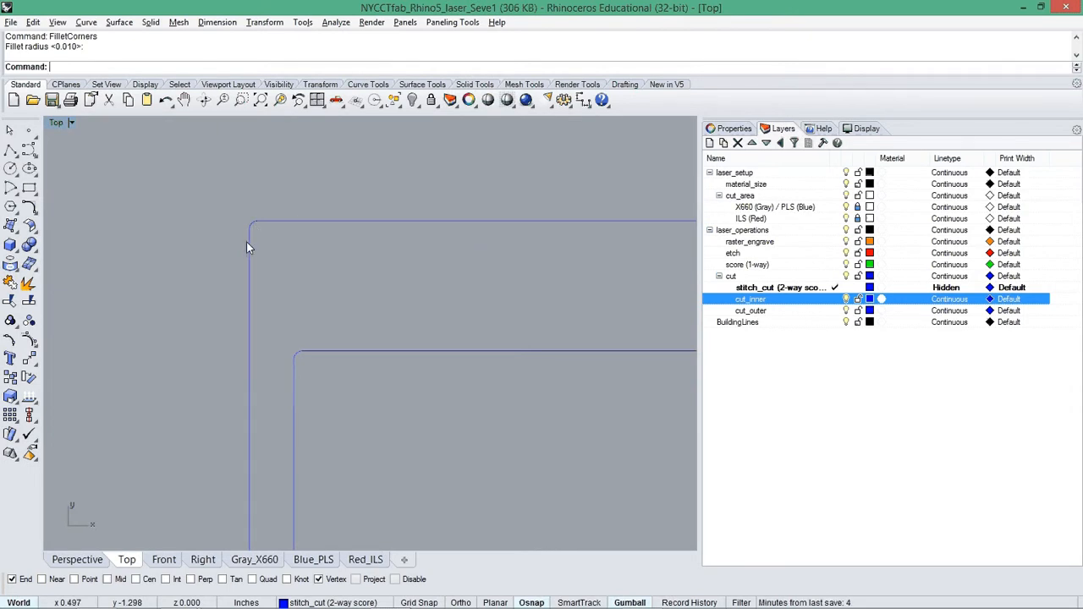
{"action": "scroll", "coordinate": [279, 385], "scroll_direction": "down", "scroll_amount": 4}
{"action": "scroll", "coordinate": [336, 431], "scroll_direction": "up", "scroll_amount": 5}
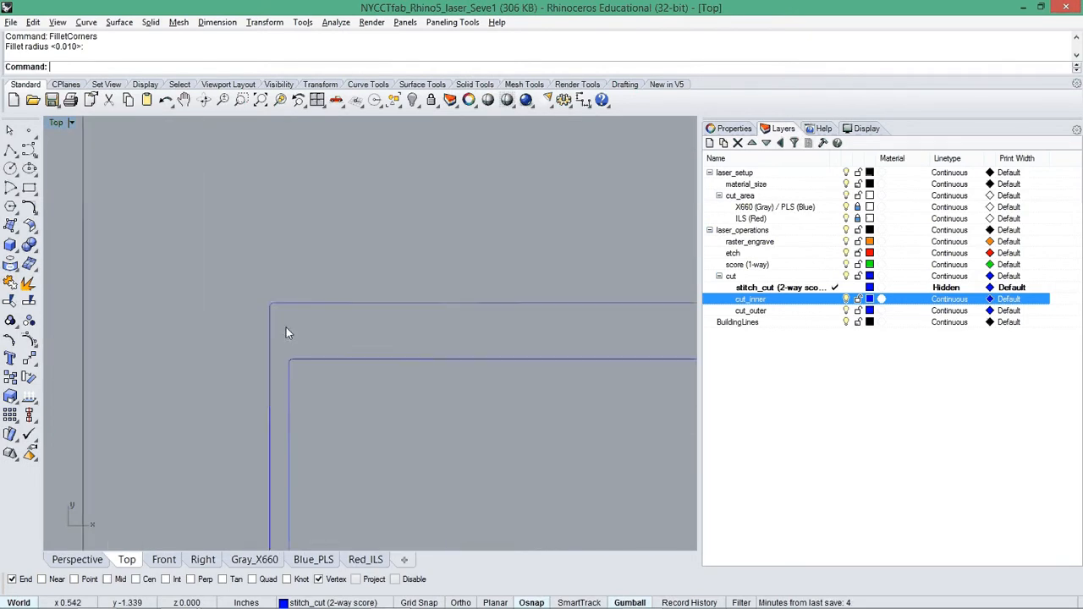
{"action": "scroll", "coordinate": [269, 302], "scroll_direction": "up", "scroll_amount": 4}
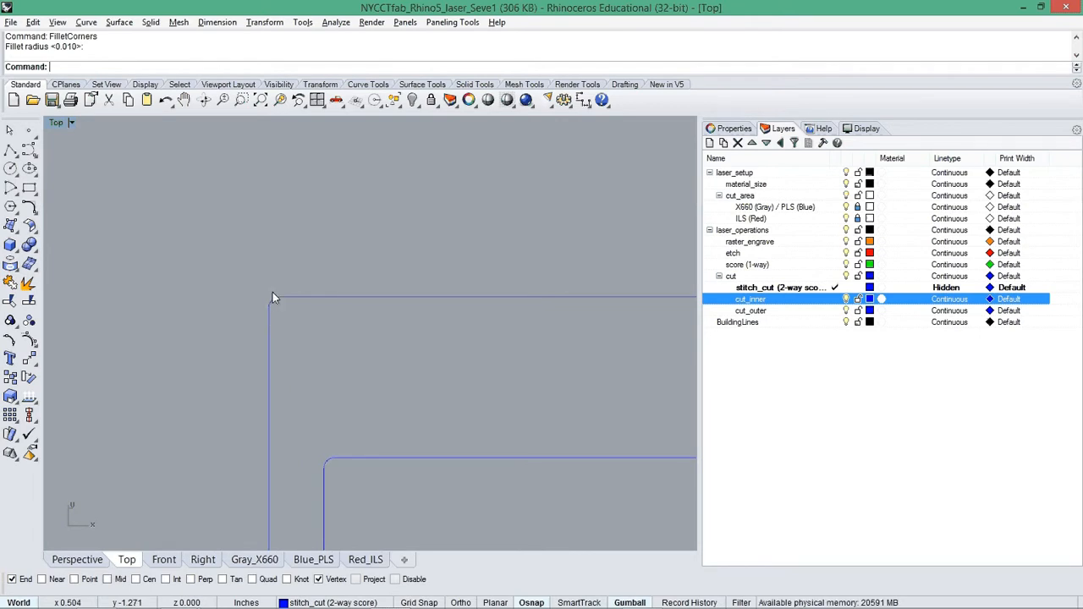
{"action": "scroll", "coordinate": [258, 314], "scroll_direction": "down", "scroll_amount": 8}
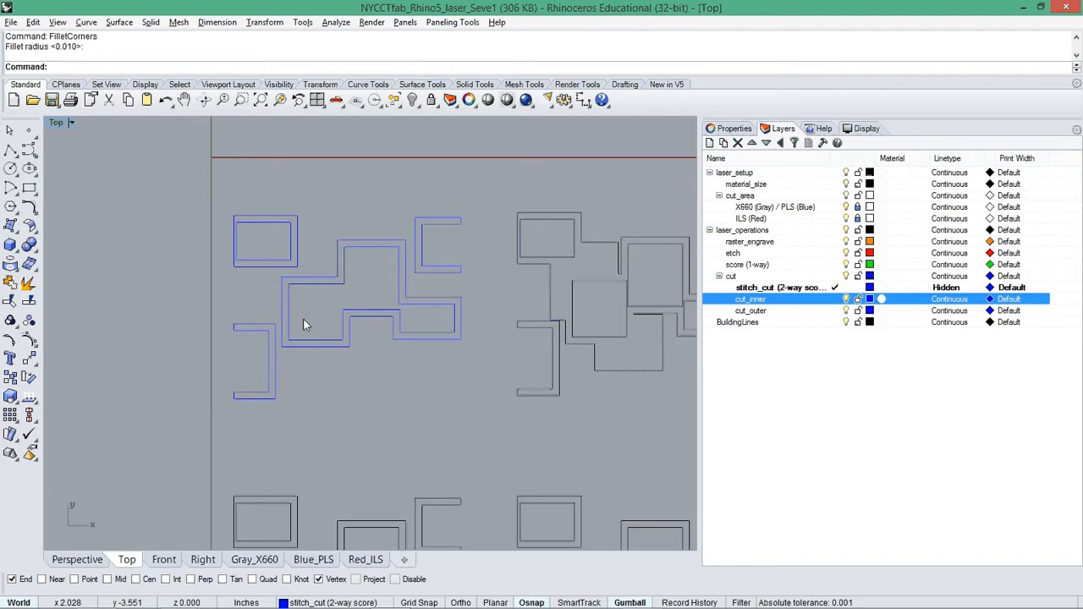
{"action": "scroll", "coordinate": [303, 326], "scroll_direction": "up", "scroll_amount": 2}
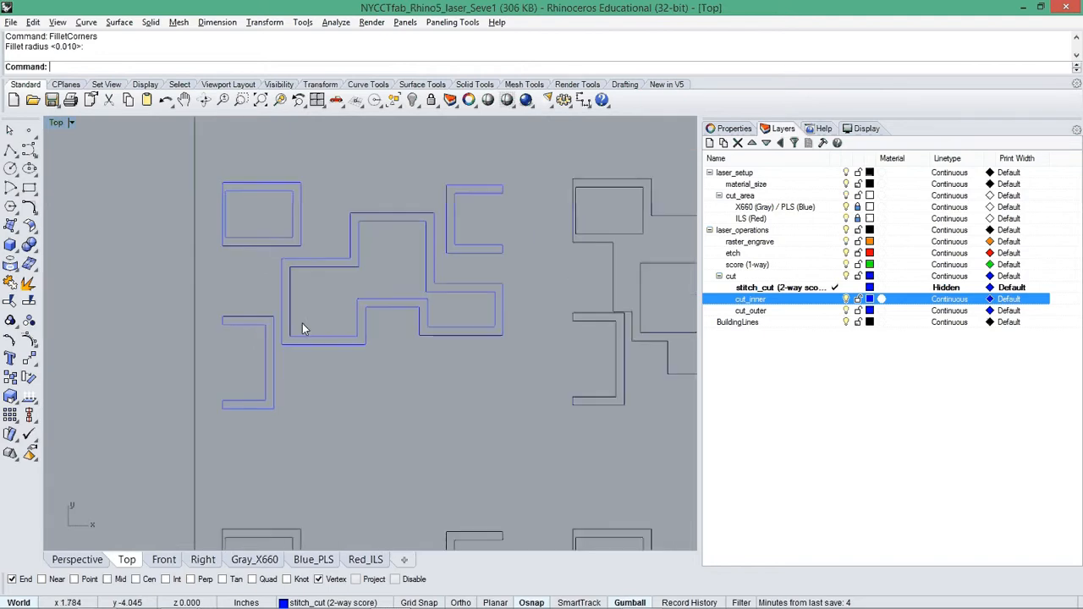
{"action": "scroll", "coordinate": [344, 280], "scroll_direction": "up", "scroll_amount": 5}
{"action": "scroll", "coordinate": [370, 266], "scroll_direction": "down", "scroll_amount": 4}
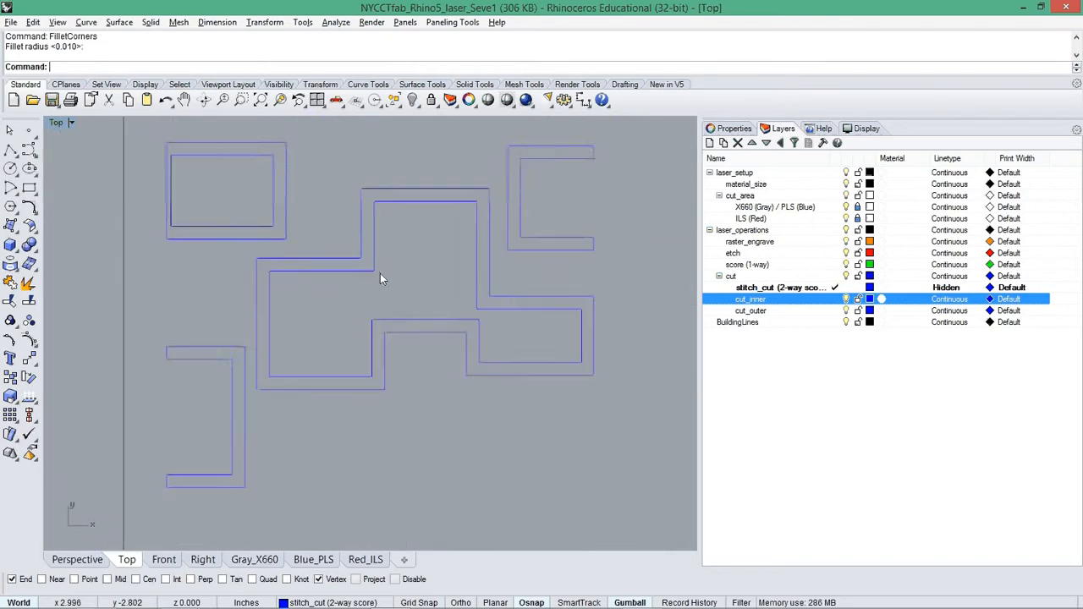
{"action": "scroll", "coordinate": [380, 280], "scroll_direction": "down", "scroll_amount": 4}
Check the first section piece's curves for duplicate objects with SelDup
{"action": "left_click_drag", "start_coordinate": [261, 185], "coordinate": [492, 390]}
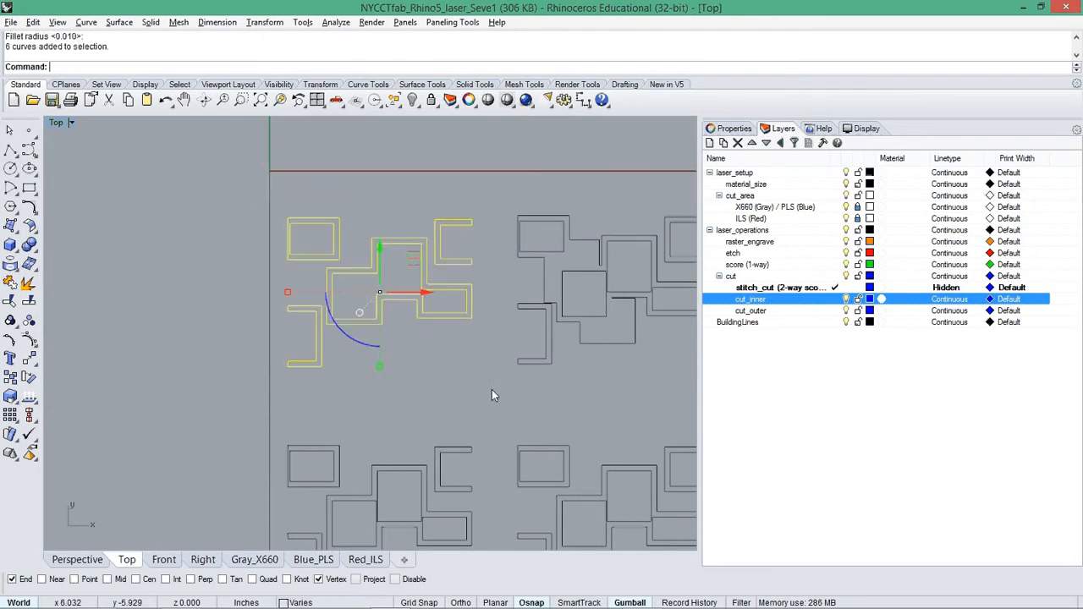
{"action": "key", "text": "Escape"}
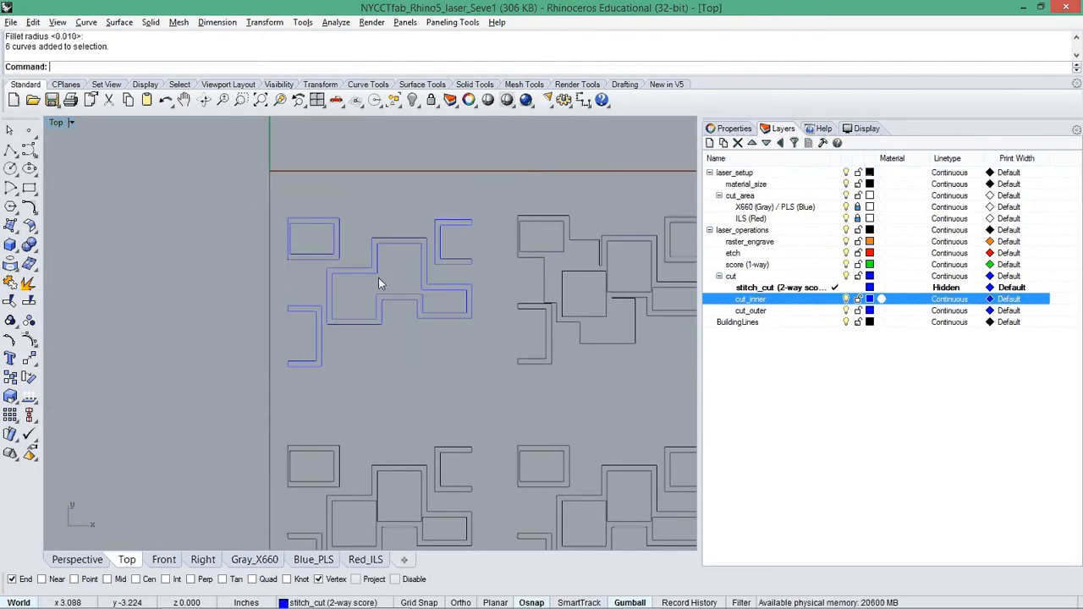
{"action": "scroll", "coordinate": [378, 279], "scroll_direction": "up", "scroll_amount": 3}
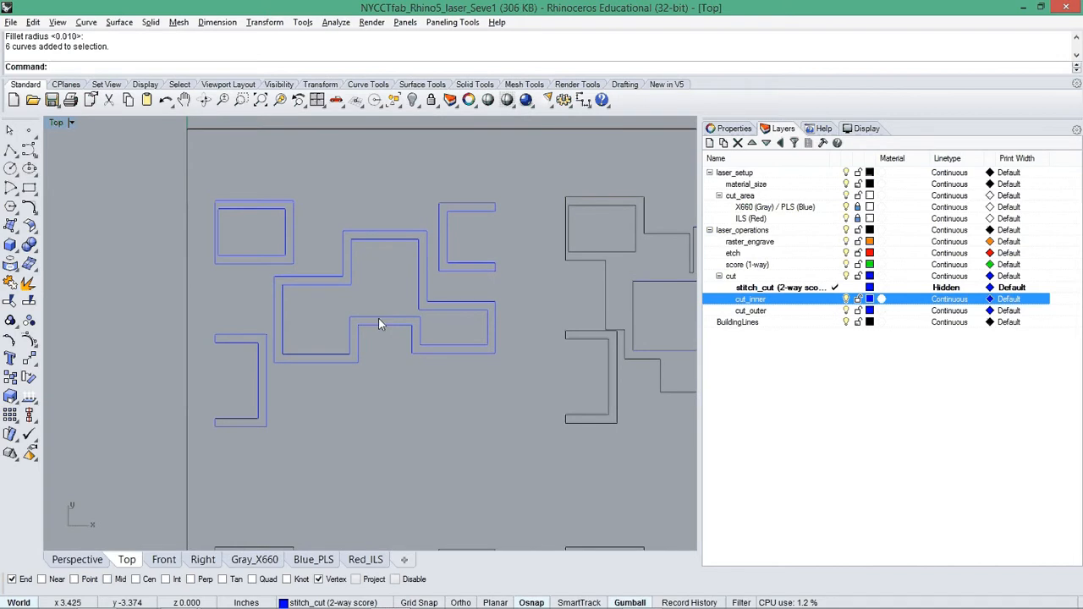
{"action": "left_click_drag", "start_coordinate": [199, 180], "coordinate": [516, 456]}
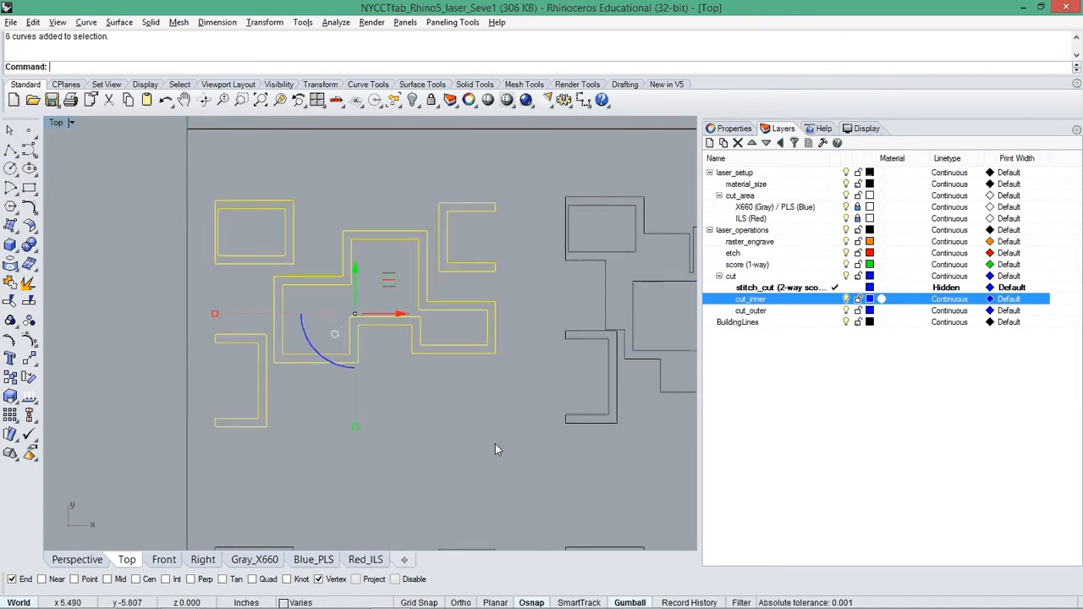
{"action": "scroll", "coordinate": [522, 439], "scroll_direction": "down", "scroll_amount": 17}
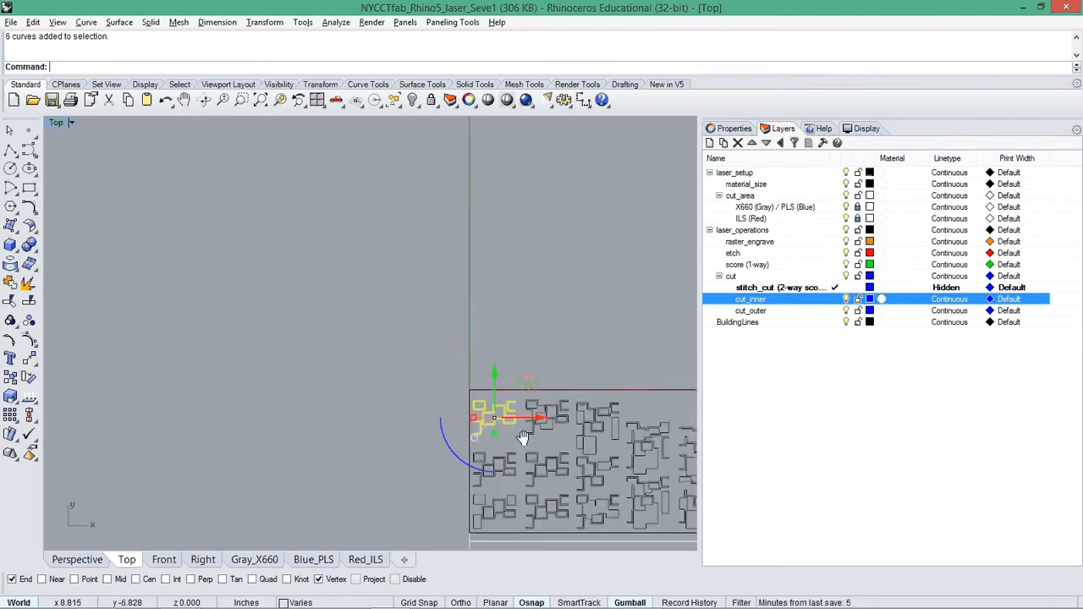
{"action": "right_click_drag", "start_coordinate": [524, 440], "coordinate": [420, 366]}
{"action": "scroll", "coordinate": [406, 330], "scroll_direction": "up", "scroll_amount": 2}
{"action": "scroll", "coordinate": [404, 332], "scroll_direction": "up", "scroll_amount": 6}
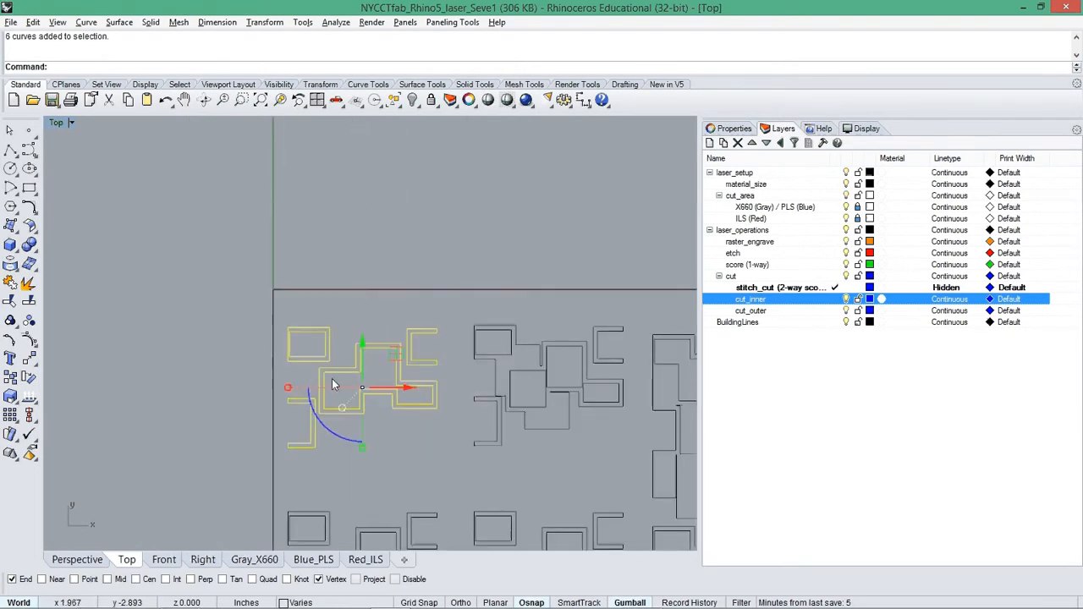
{"action": "scroll", "coordinate": [368, 428], "scroll_direction": "up", "scroll_amount": 2}
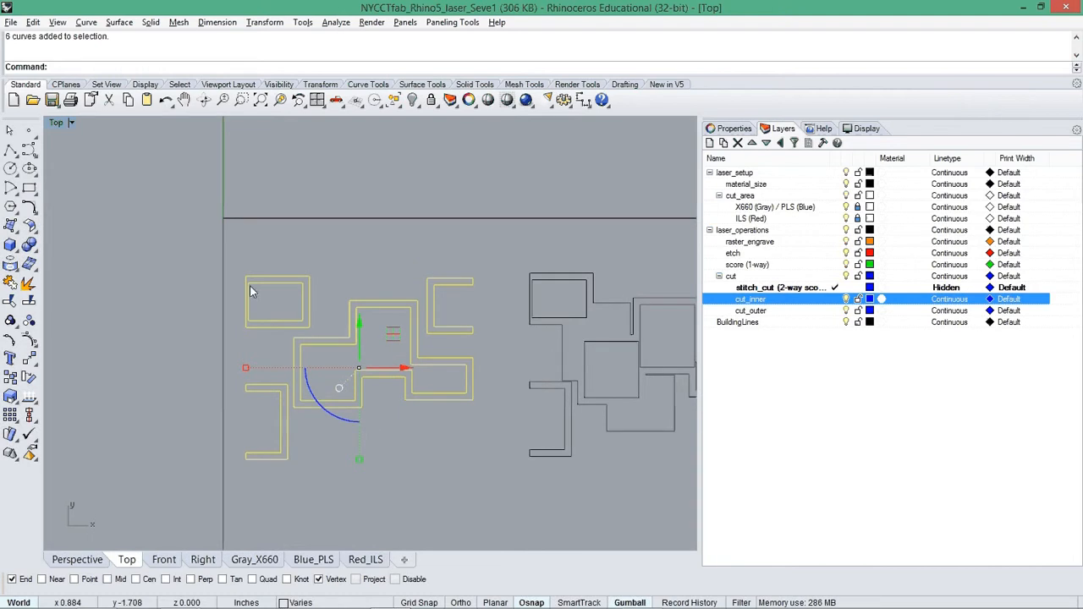
{"action": "left_click_drag", "start_coordinate": [200, 254], "coordinate": [488, 475]}
{"action": "type", "text": "Se"}
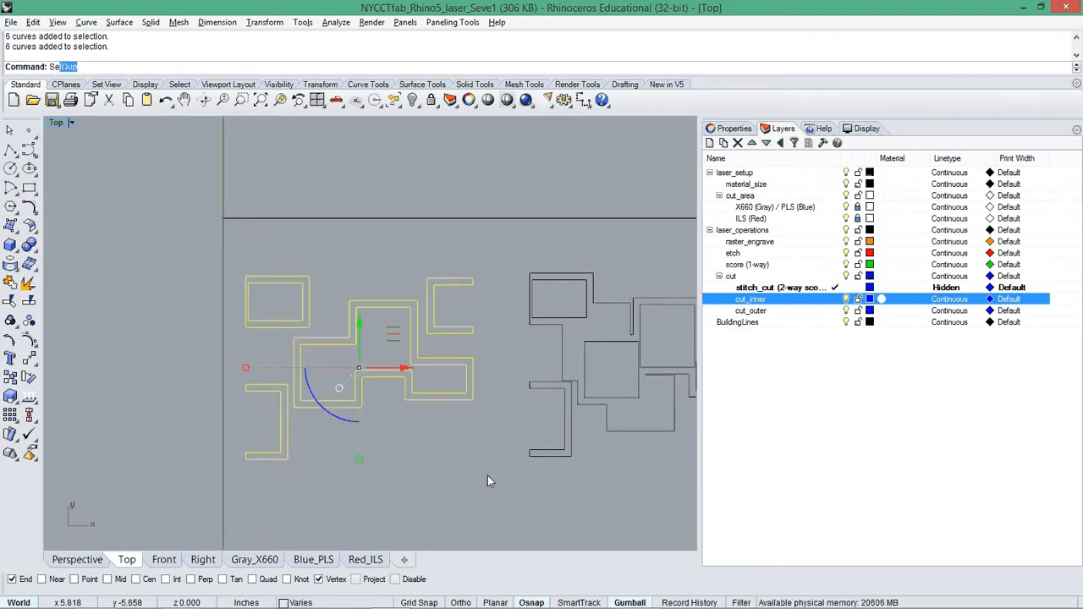
{"action": "type", "text": "lDup"}
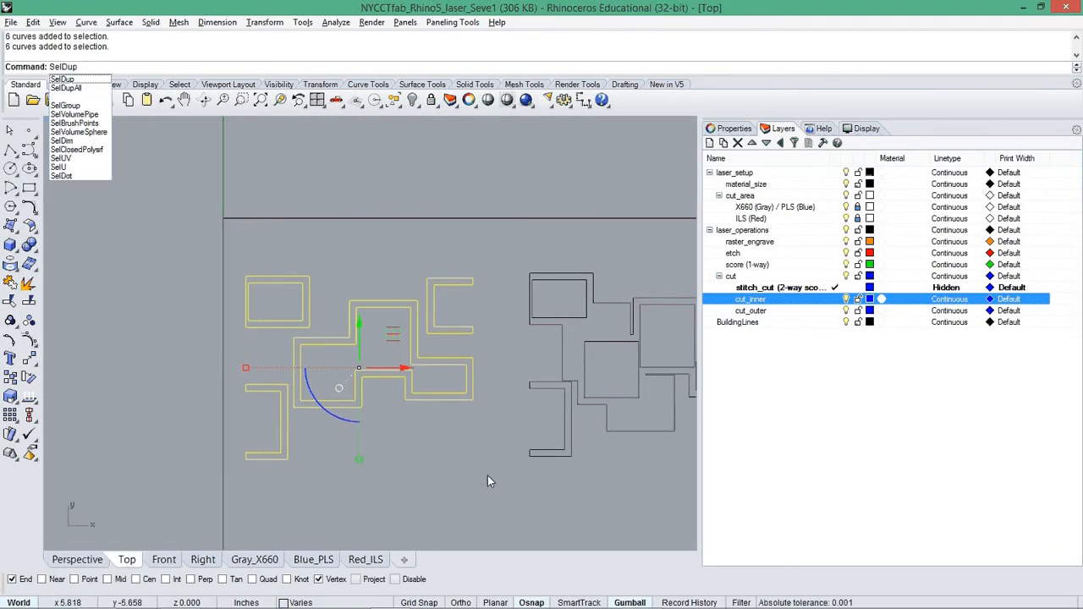
{"action": "key", "text": "Return"}
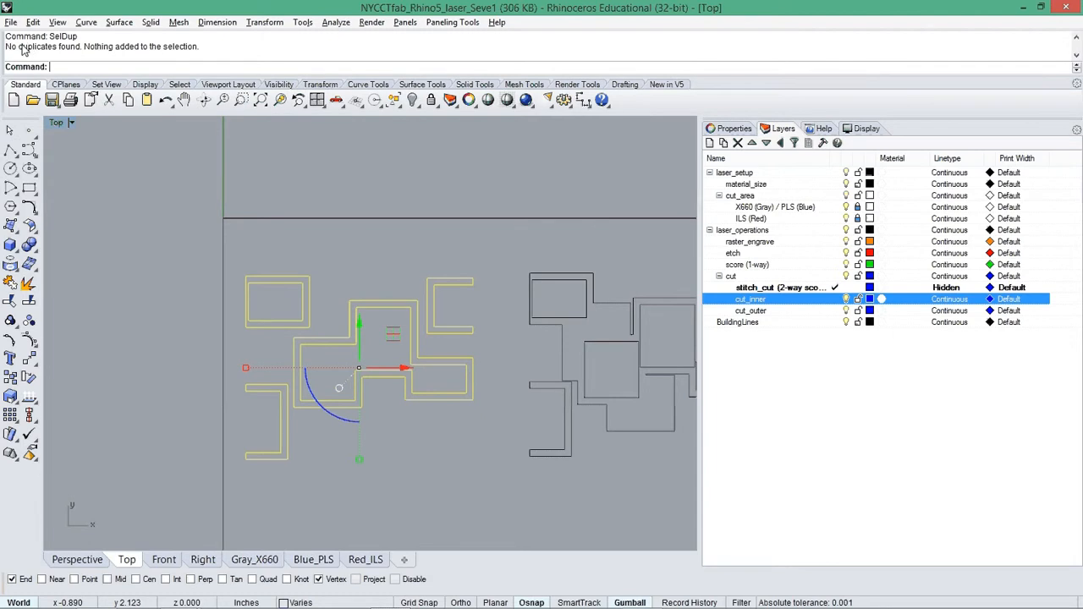
{"action": "right_click_drag", "start_coordinate": [462, 345], "coordinate": [365, 312]}
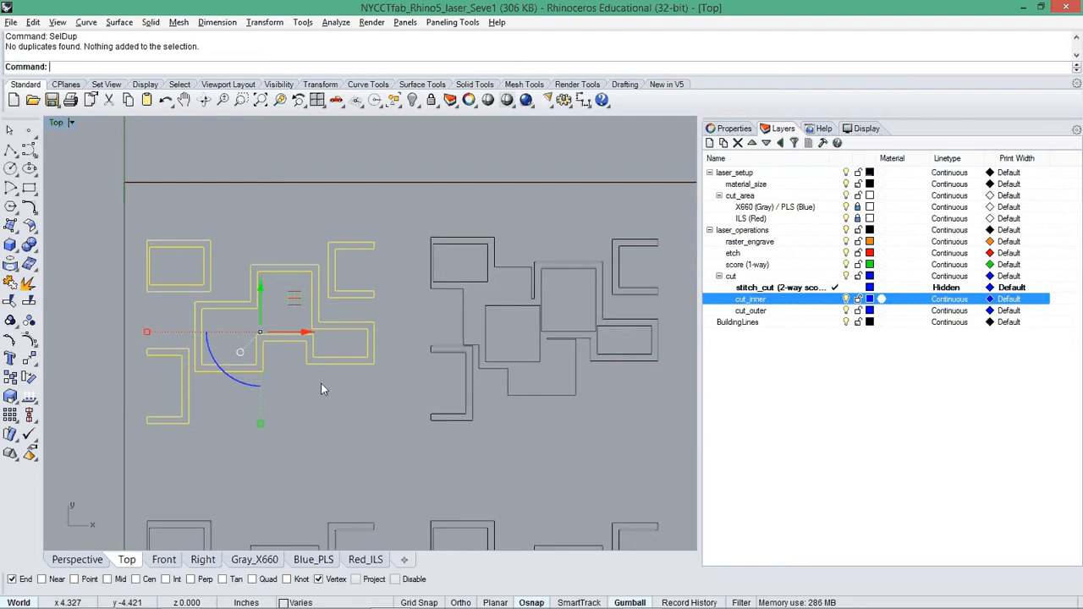
{"action": "right_click_drag", "start_coordinate": [568, 404], "coordinate": [573, 351]}
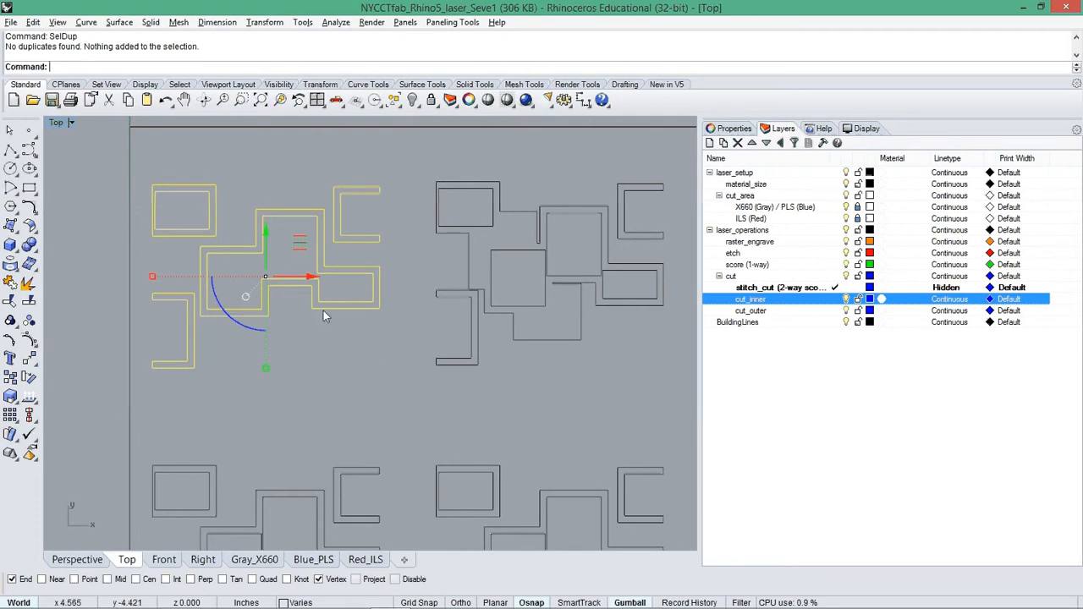
{"action": "left_click", "coordinate": [258, 161]}
{"action": "scroll", "coordinate": [264, 250], "scroll_direction": "up", "scroll_amount": 4}
{"action": "right_click_drag", "start_coordinate": [275, 291], "coordinate": [338, 318]}
{"action": "left_click_drag", "start_coordinate": [139, 147], "coordinate": [539, 490]}
{"action": "scroll", "coordinate": [450, 478], "scroll_direction": "down", "scroll_amount": 3}
{"action": "scroll", "coordinate": [451, 472], "scroll_direction": "down", "scroll_amount": 5}
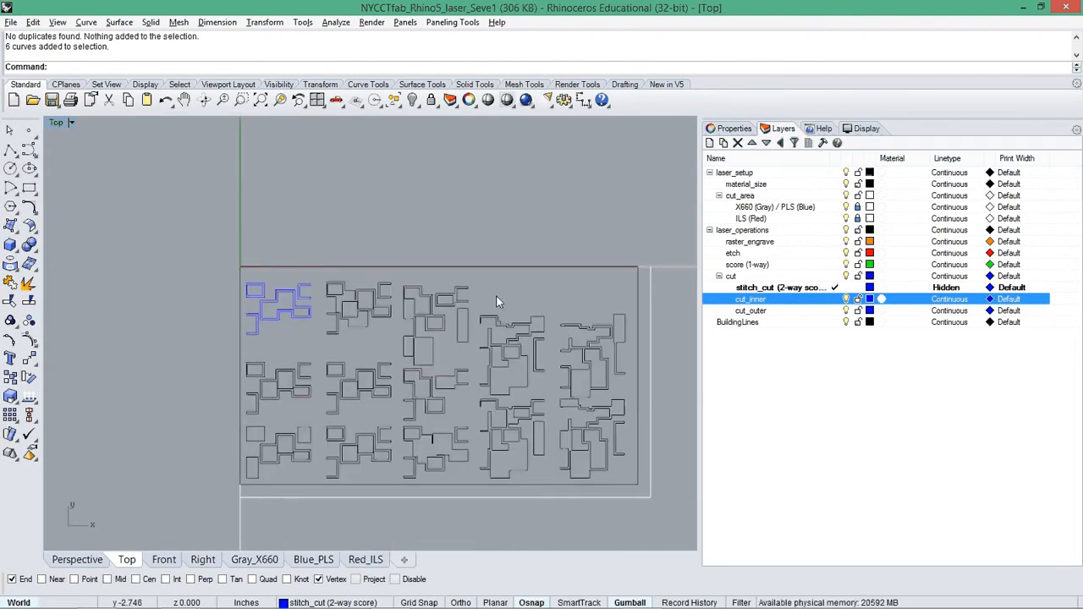
{"action": "scroll", "coordinate": [239, 292], "scroll_direction": "up", "scroll_amount": 6}
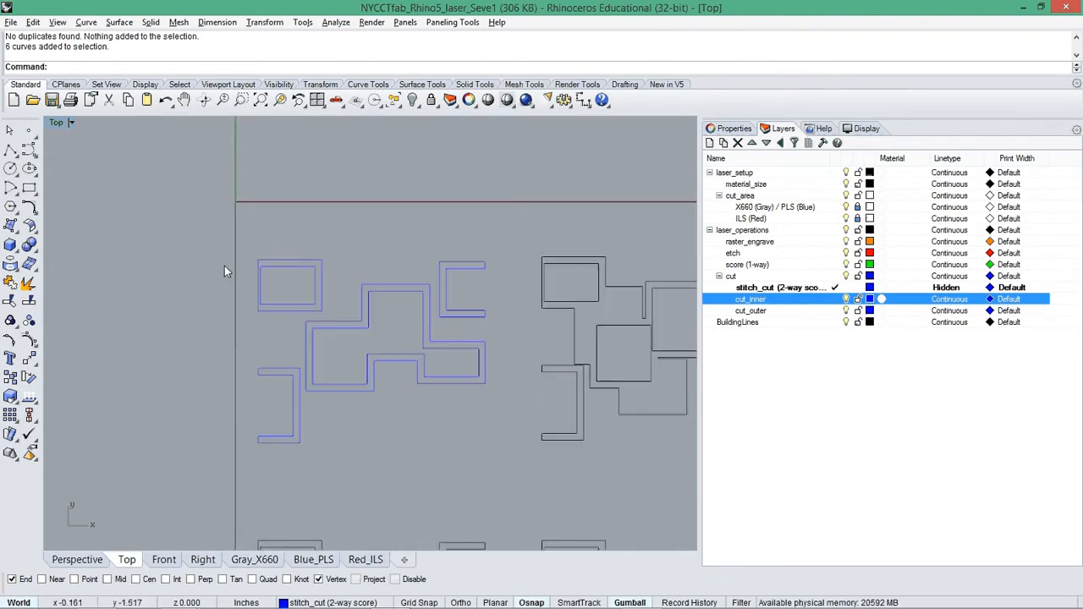
{"action": "left_click_drag", "start_coordinate": [179, 234], "coordinate": [505, 452]}
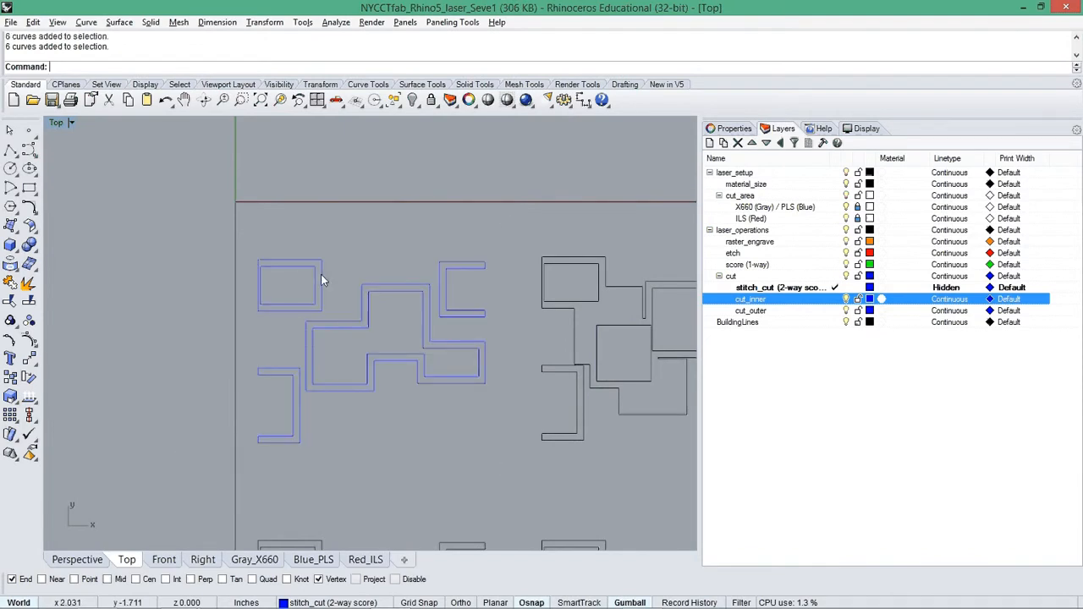
{"action": "left_click_drag", "start_coordinate": [197, 221], "coordinate": [498, 472]}
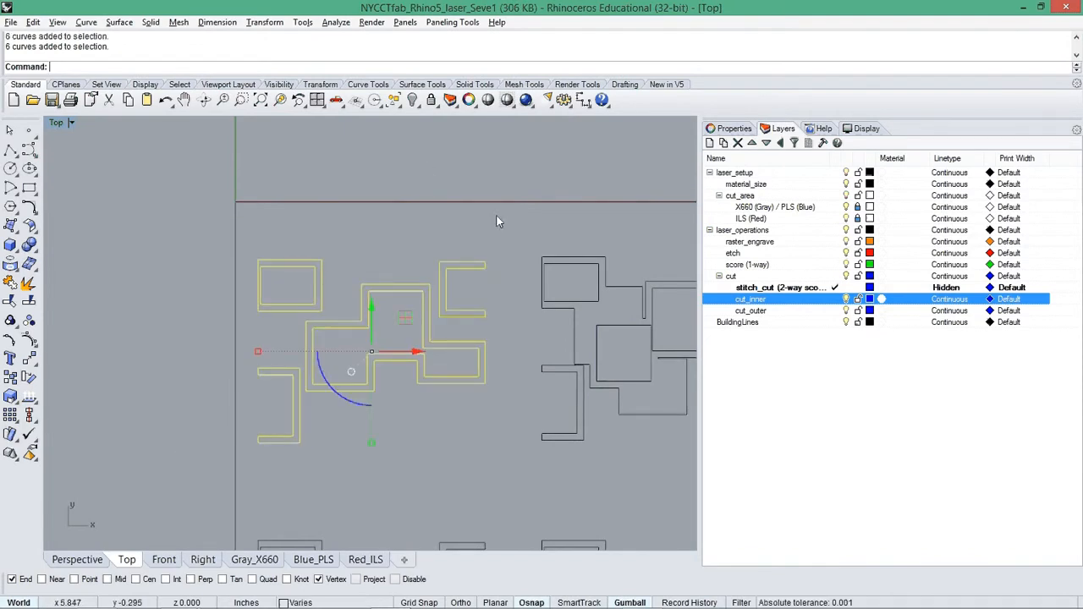
{"action": "key", "text": "Escape"}
{"action": "scroll", "coordinate": [504, 252], "scroll_direction": "down", "scroll_amount": 5}
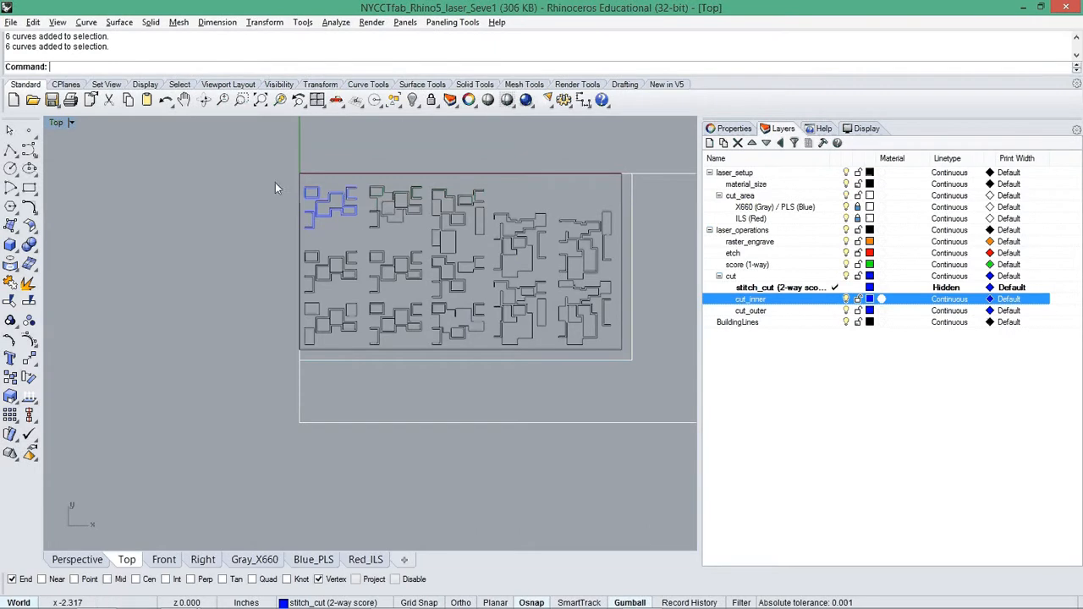
{"action": "left_click_drag", "start_coordinate": [275, 186], "coordinate": [601, 365]}
{"action": "key", "text": "Escape"}
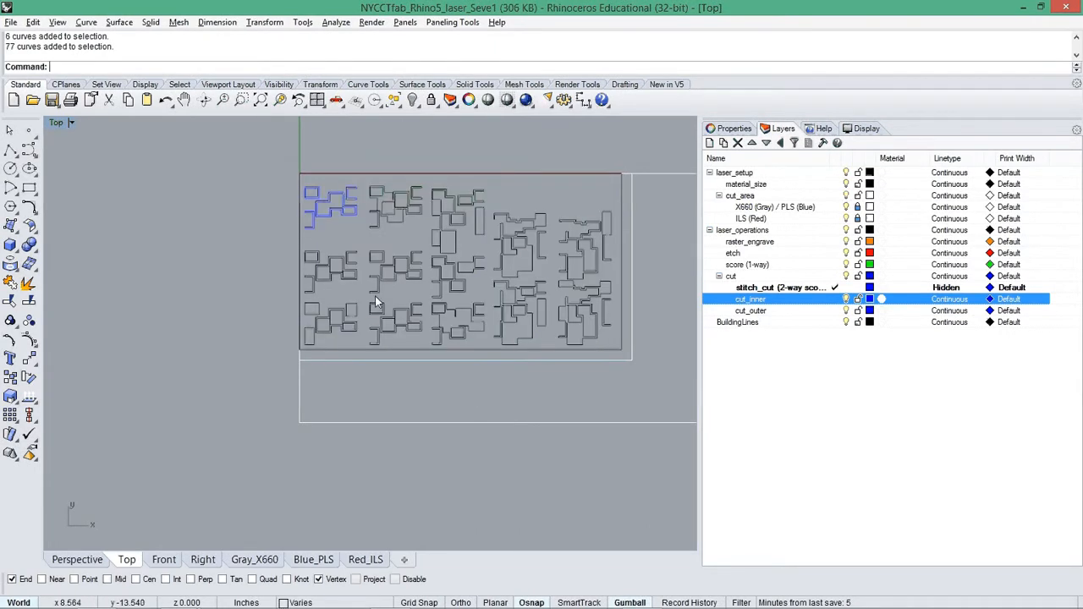
Move the closed inner outlines of the second and third section pieces in the upper row to the cut_inner layer
{"action": "scroll", "coordinate": [324, 204], "scroll_direction": "up", "scroll_amount": 10}
{"action": "right_click_drag", "start_coordinate": [517, 235], "coordinate": [311, 245]}
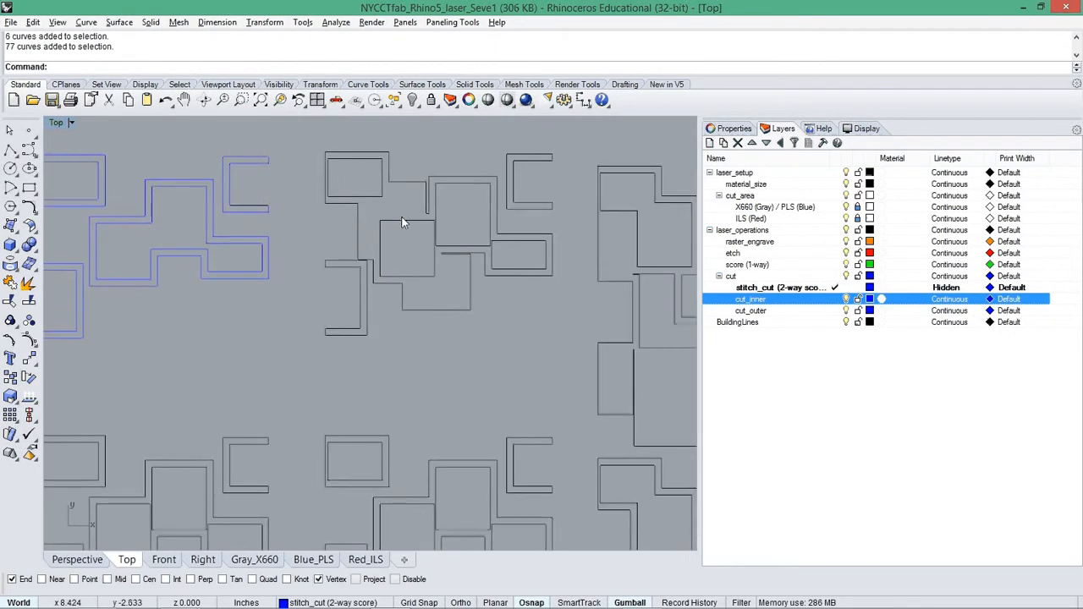
{"action": "left_click", "coordinate": [377, 227]}
{"action": "left_click", "coordinate": [464, 247], "text": "shift"}
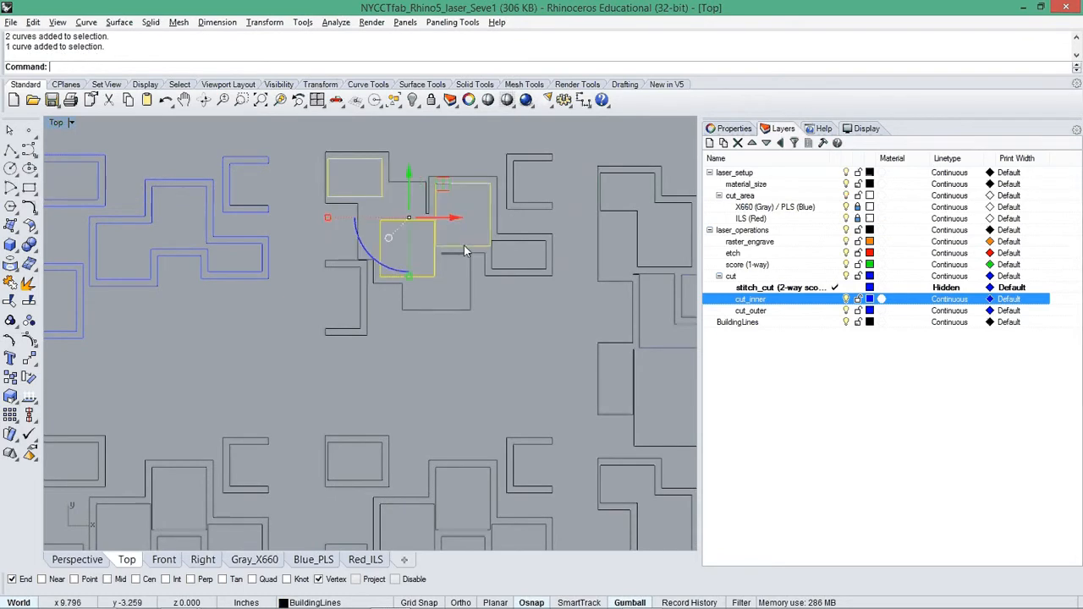
{"action": "left_click", "coordinate": [491, 259], "text": "shift"}
{"action": "right_click_drag", "start_coordinate": [644, 218], "coordinate": [474, 199]}
{"action": "left_click", "coordinate": [464, 225], "text": "shift"}
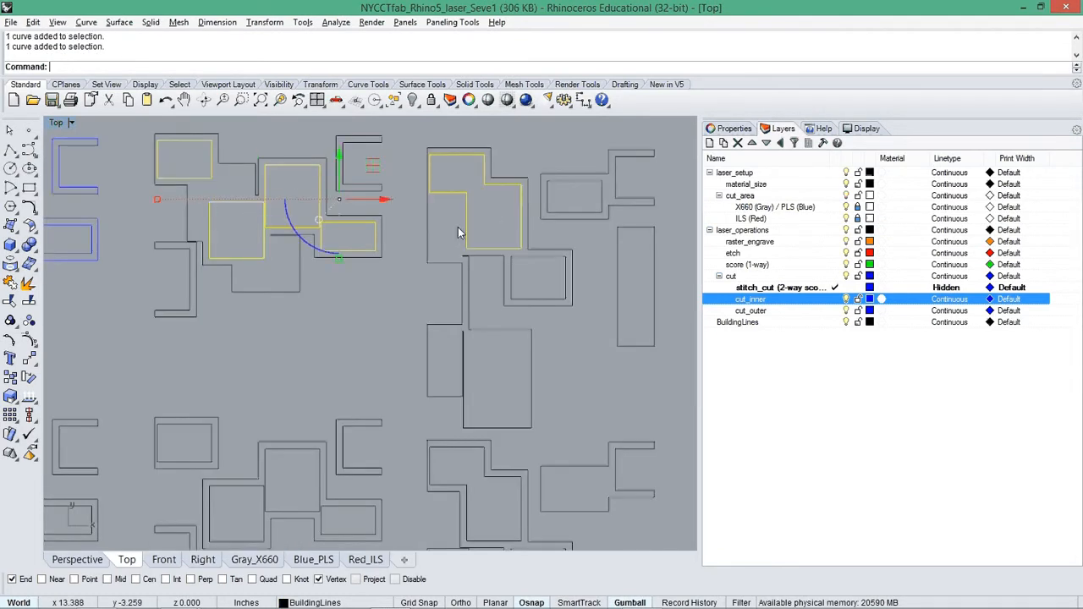
{"action": "left_click", "coordinate": [549, 206], "text": "shift"}
{"action": "left_click", "coordinate": [527, 255], "text": "shift"}
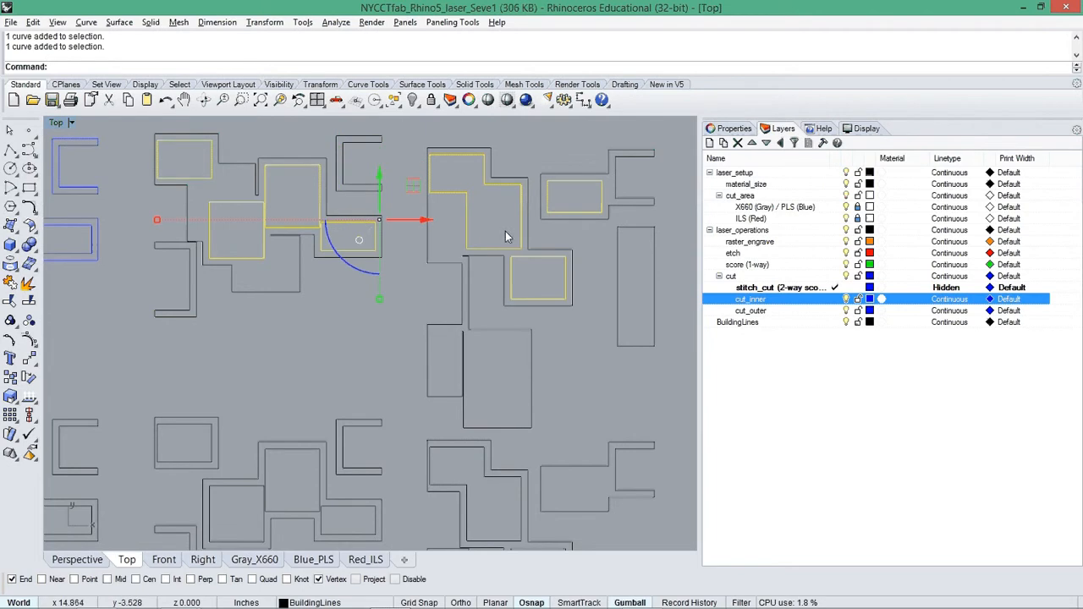
{"action": "scroll", "coordinate": [416, 295], "scroll_direction": "down", "scroll_amount": 4}
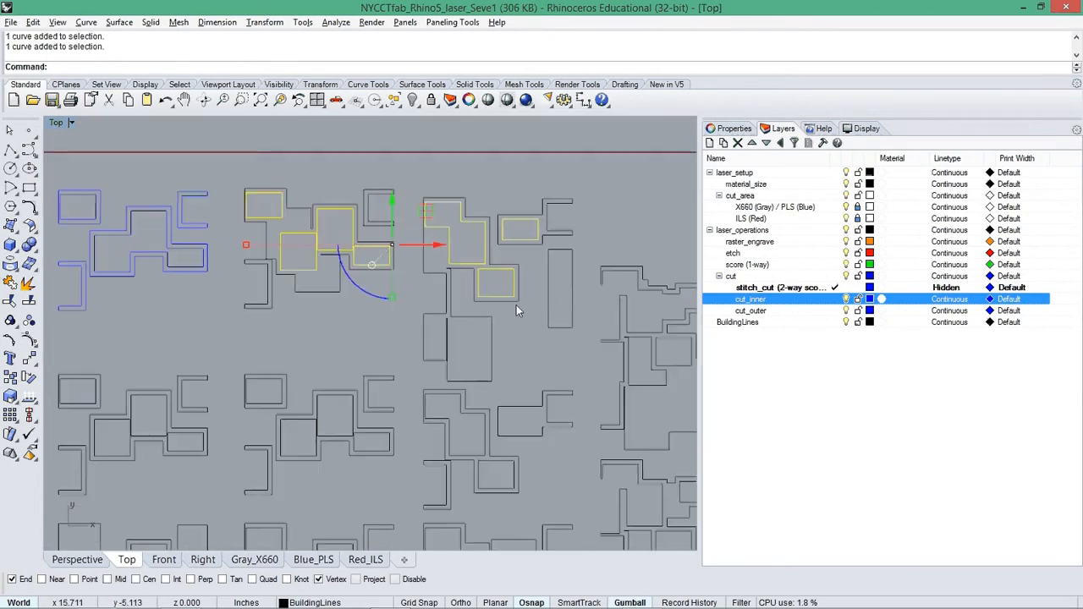
{"action": "right_click", "coordinate": [756, 303]}
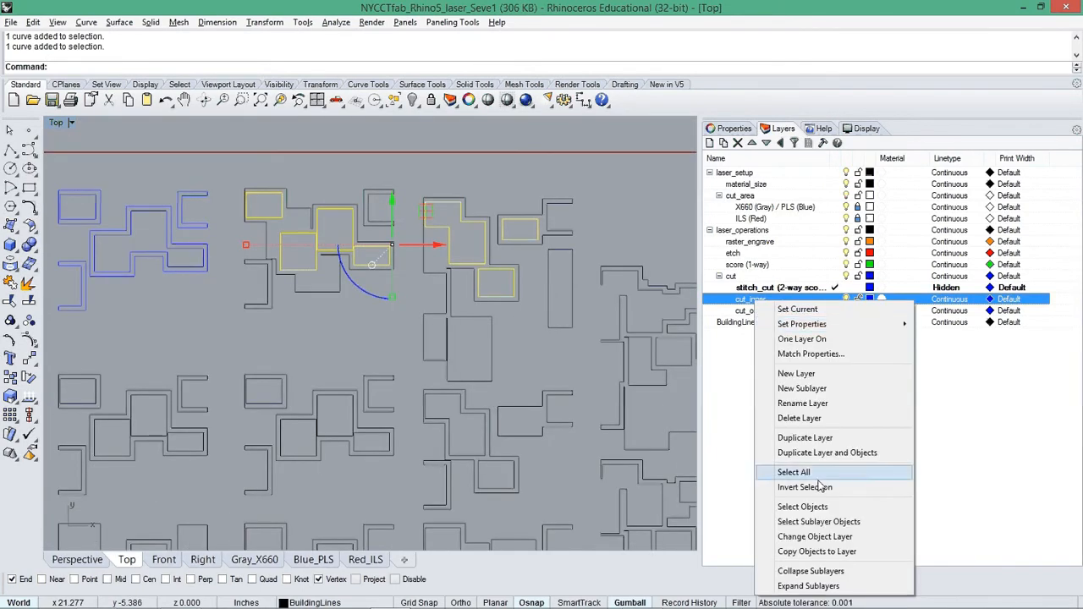
{"action": "left_click", "coordinate": [815, 534]}
{"action": "left_click", "coordinate": [544, 341]}
{"action": "scroll", "coordinate": [545, 341], "scroll_direction": "down", "scroll_amount": 6}
{"action": "right_click_drag", "start_coordinate": [513, 345], "coordinate": [451, 254]}
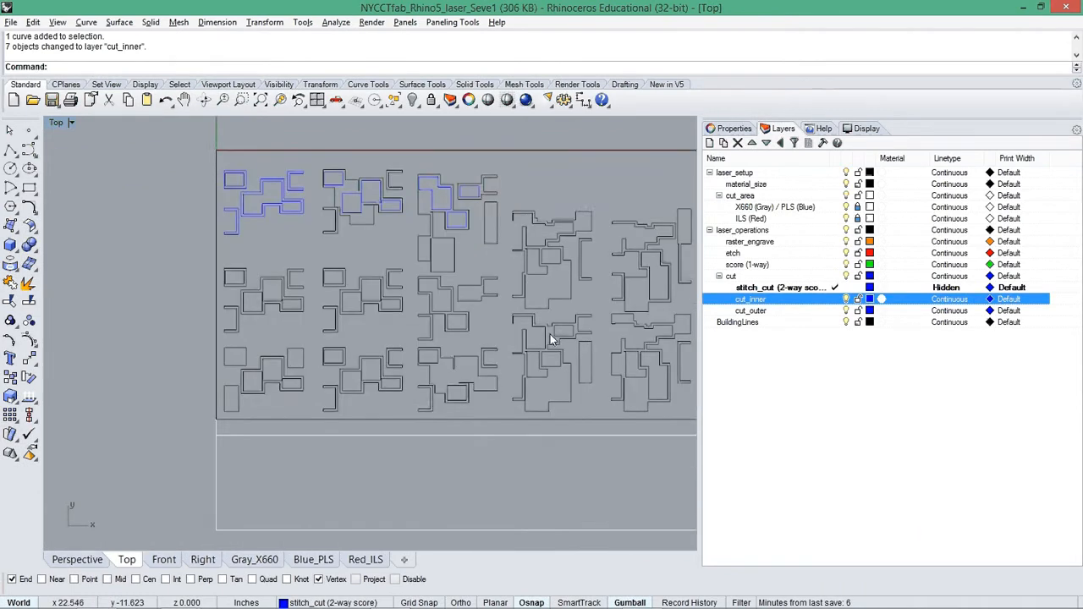
{"action": "right_click_drag", "start_coordinate": [463, 324], "coordinate": [449, 358]}
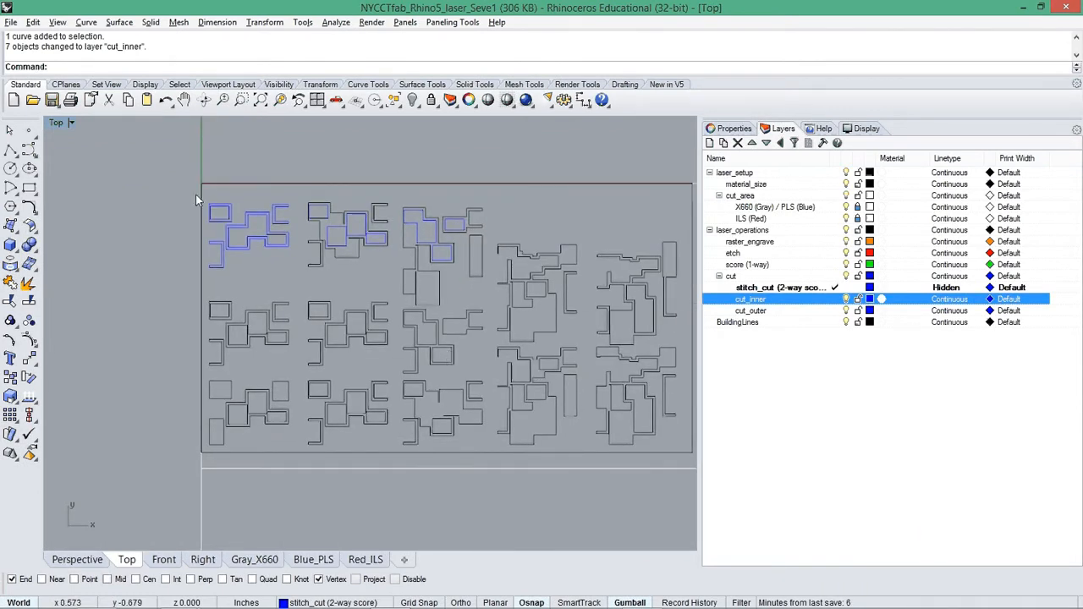
{"action": "scroll", "coordinate": [206, 218], "scroll_direction": "up", "scroll_amount": 4}
{"action": "scroll", "coordinate": [236, 228], "scroll_direction": "down", "scroll_amount": 4}
{"action": "scroll", "coordinate": [513, 303], "scroll_direction": "down", "scroll_amount": 2}
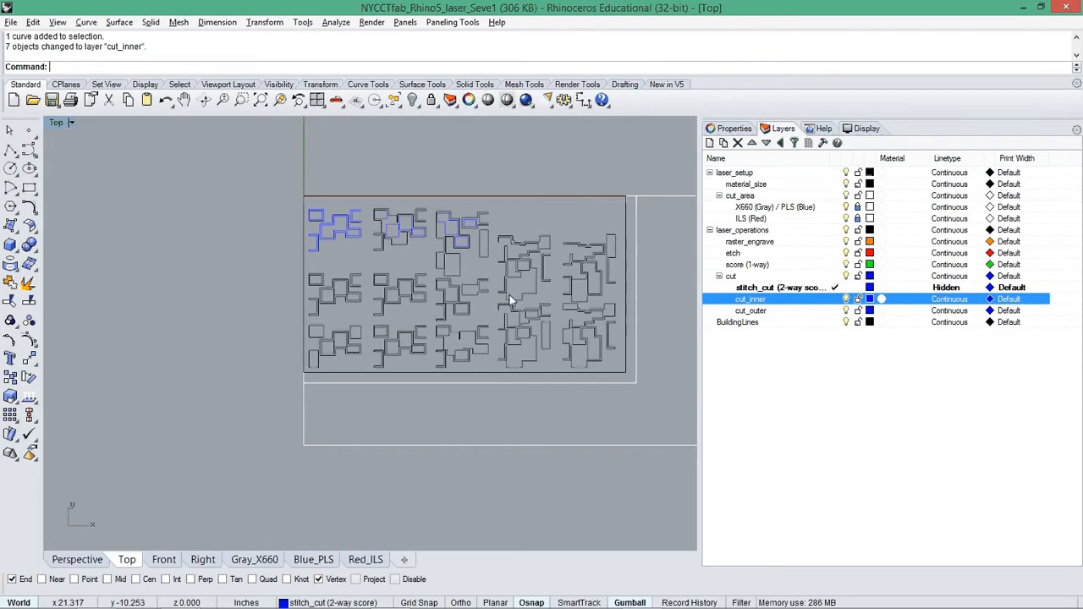
{"action": "scroll", "coordinate": [329, 224], "scroll_direction": "up", "scroll_amount": 4}
{"action": "scroll", "coordinate": [339, 225], "scroll_direction": "down", "scroll_amount": 3}
{"action": "right_click_drag", "start_coordinate": [362, 236], "coordinate": [289, 227]}
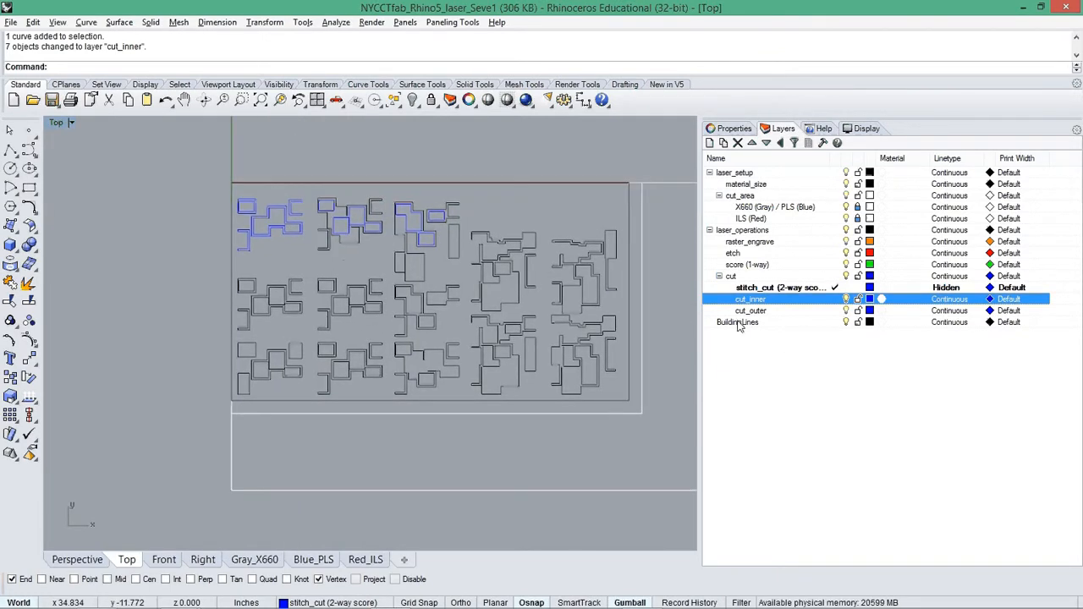
Select the first section piece's curves to review them, and check the drawing for duplicate objects with SelDup
{"action": "right_click_drag", "start_coordinate": [356, 268], "coordinate": [310, 259]}
{"action": "left_click_drag", "start_coordinate": [170, 180], "coordinate": [263, 250]}
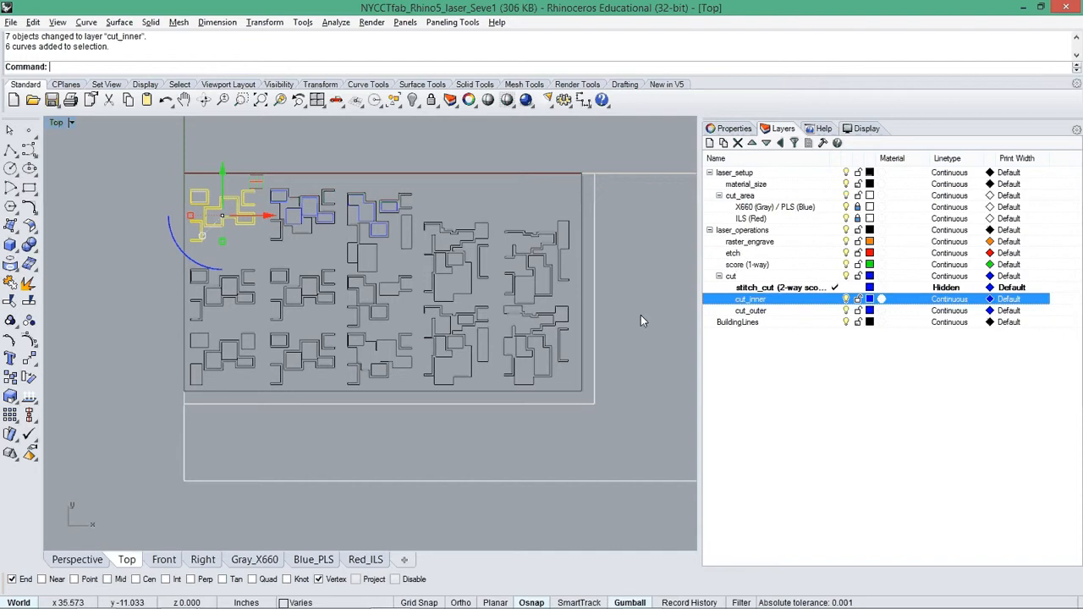
{"action": "left_click", "coordinate": [738, 322]}
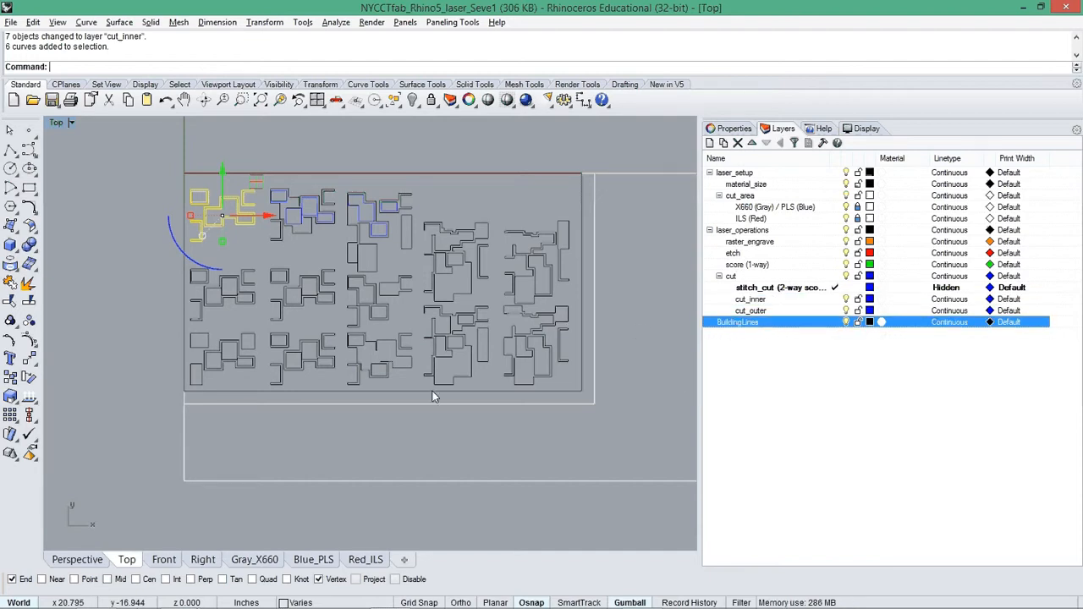
{"action": "left_click", "coordinate": [141, 199]}
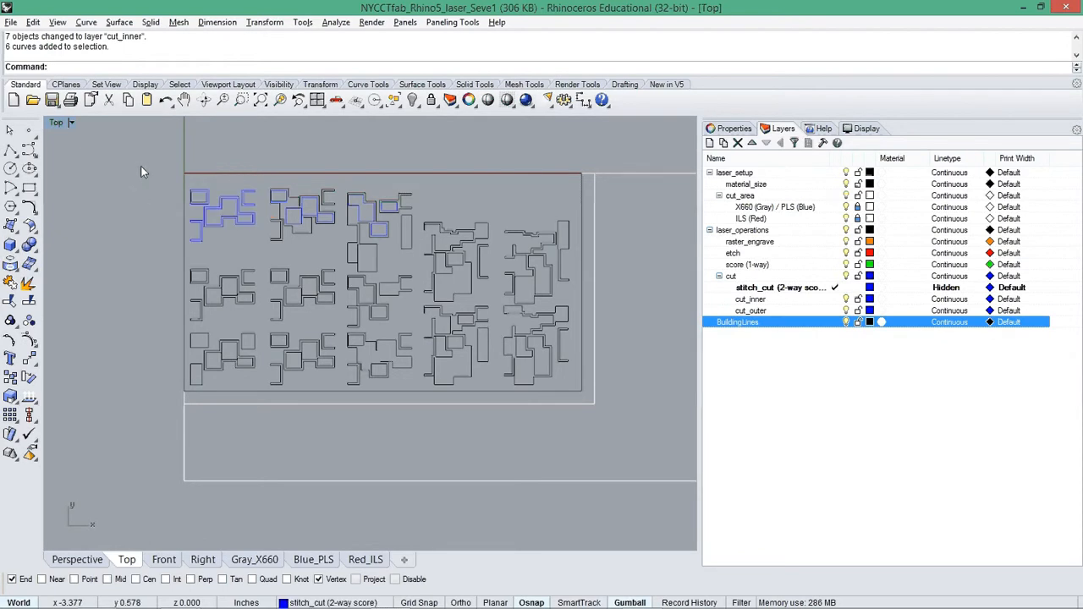
{"action": "type", "text": "SelDup"}
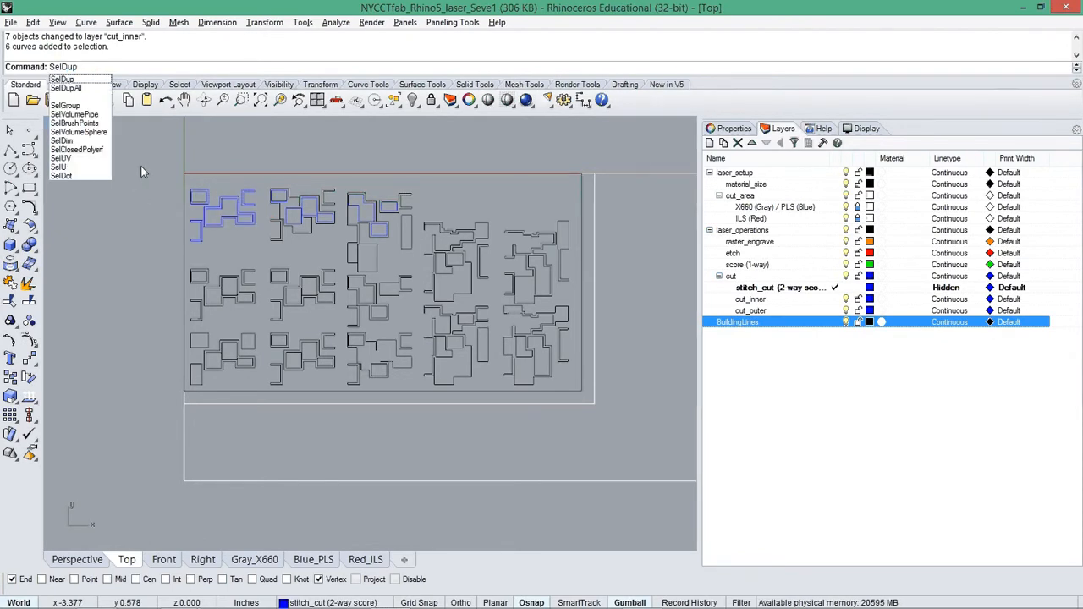
{"action": "key", "text": "Return"}
Inspect the first section piece's central, rectangular and C-shaped outlines by selecting the curves one at a time
{"action": "scroll", "coordinate": [148, 180], "scroll_direction": "up", "scroll_amount": 8}
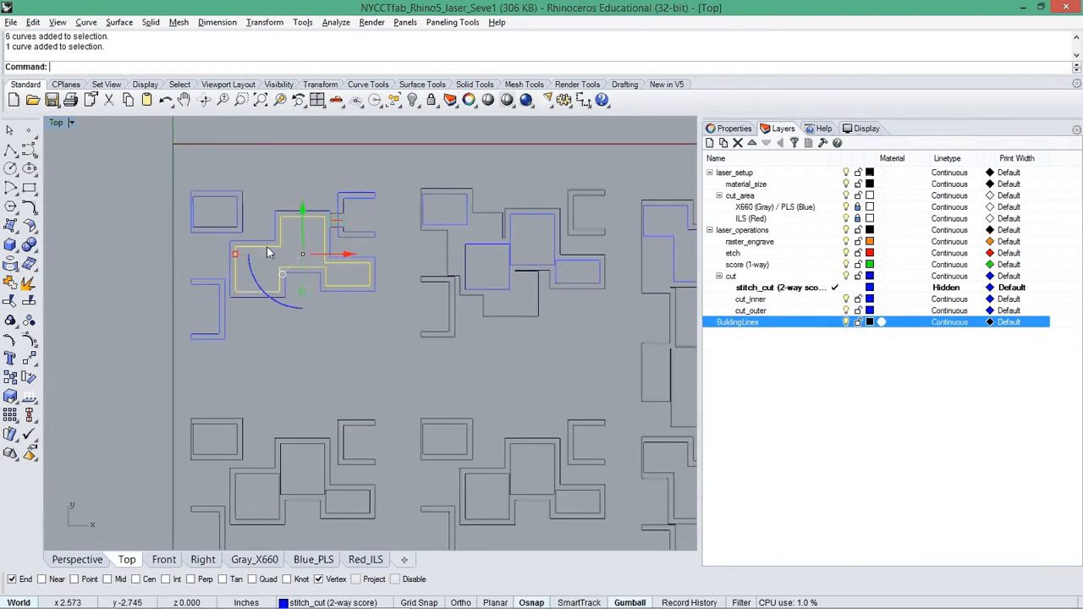
{"action": "scroll", "coordinate": [263, 245], "scroll_direction": "up", "scroll_amount": 4}
{"action": "left_click", "coordinate": [259, 238]}
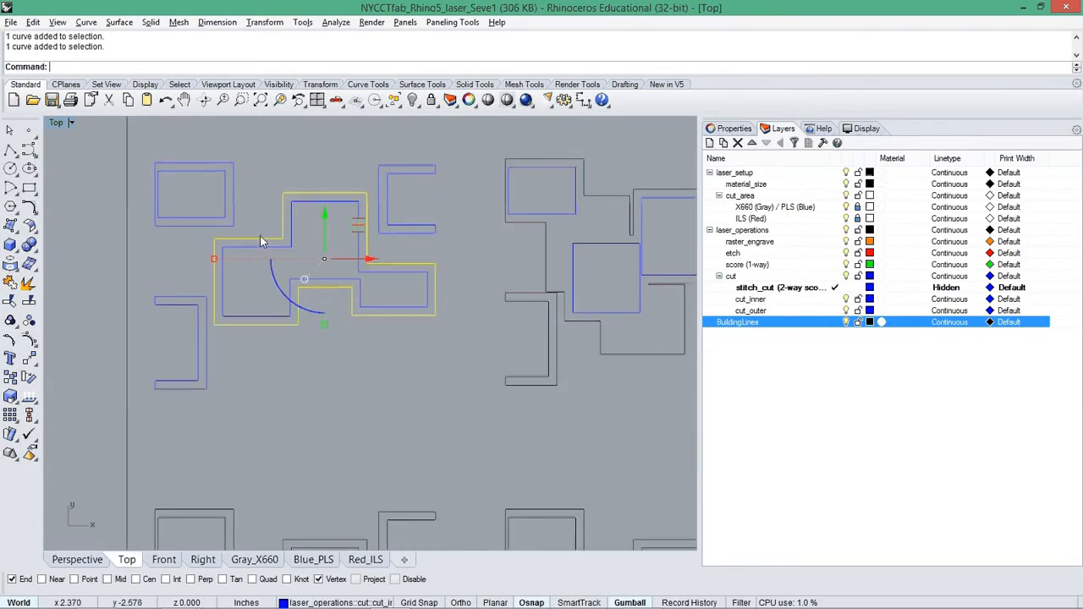
{"action": "left_click", "coordinate": [233, 184]}
{"action": "left_click", "coordinate": [167, 171]}
{"action": "left_click", "coordinate": [389, 167]}
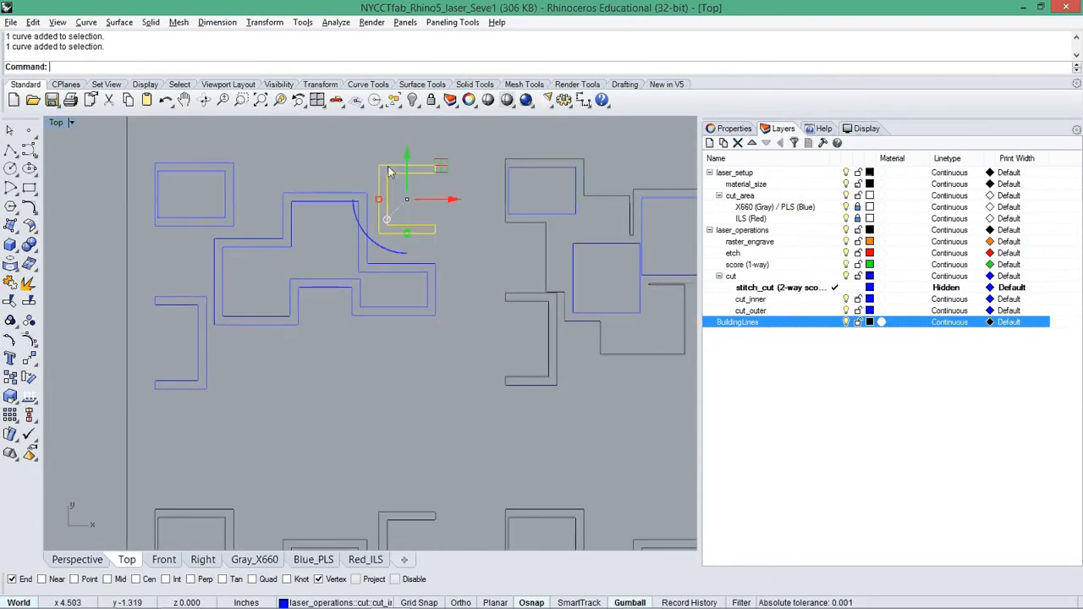
{"action": "left_click", "coordinate": [479, 232]}
{"action": "scroll", "coordinate": [295, 287], "scroll_direction": "down", "scroll_amount": 6}
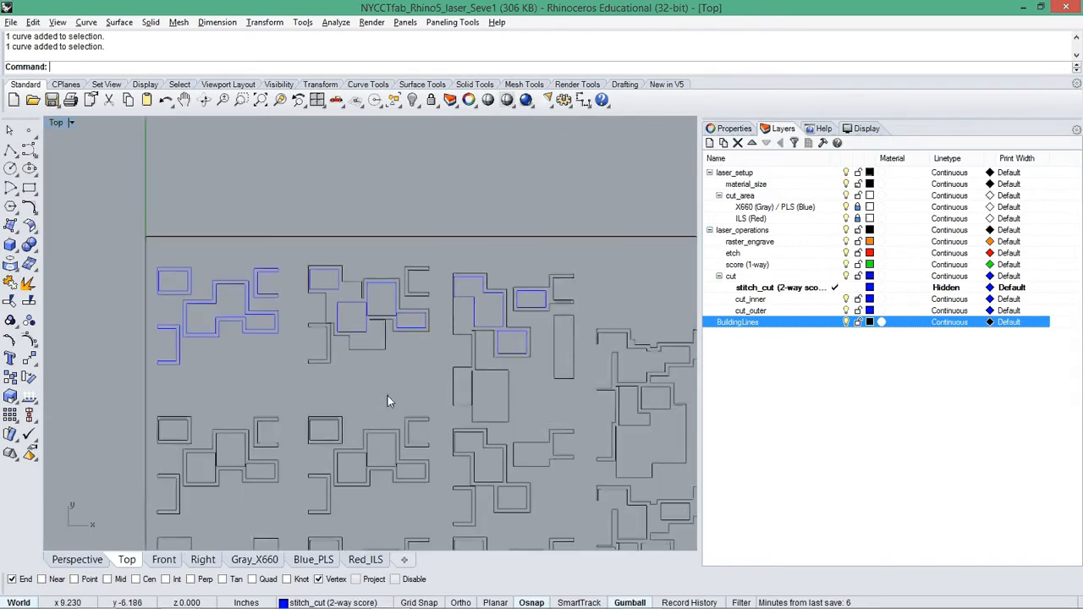
{"action": "right_click_drag", "start_coordinate": [388, 401], "coordinate": [342, 366]}
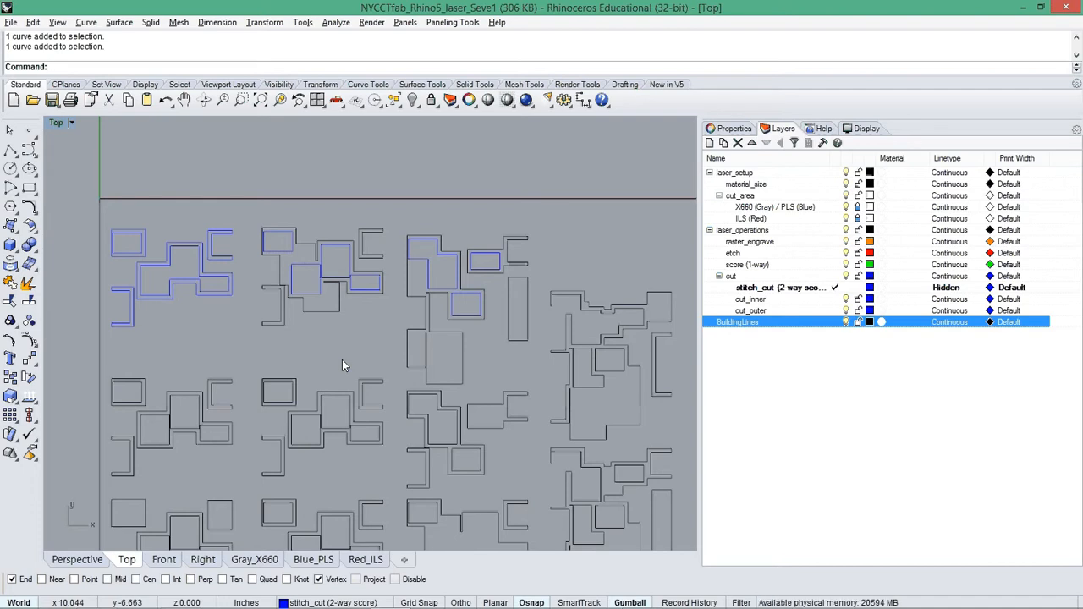
{"action": "scroll", "coordinate": [342, 360], "scroll_direction": "down", "scroll_amount": 5}
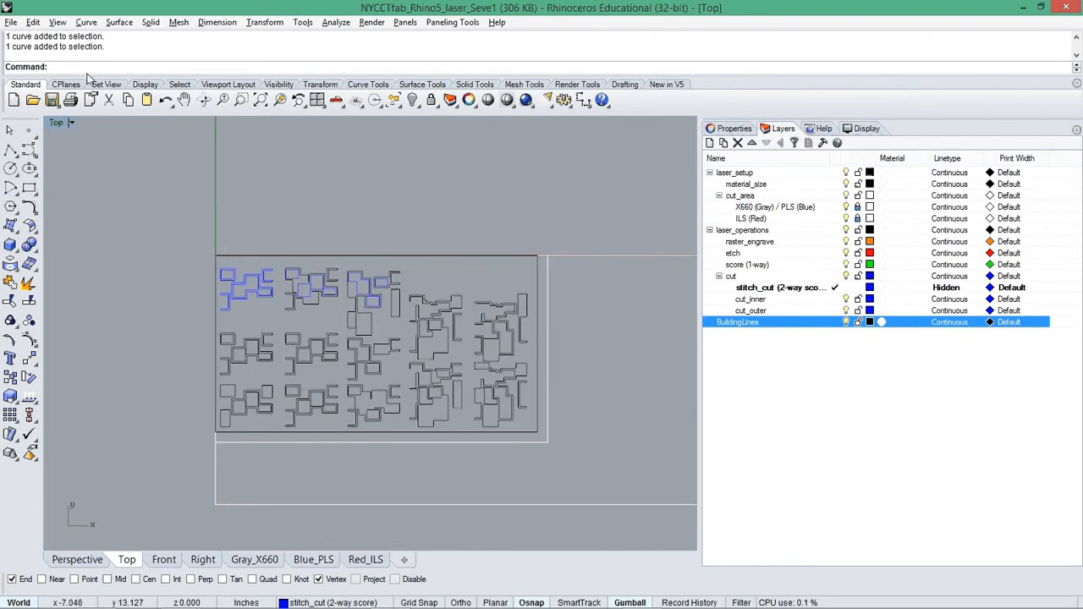
{"action": "left_click", "coordinate": [12, 21]}
{"action": "left_click", "coordinate": [573, 212]}
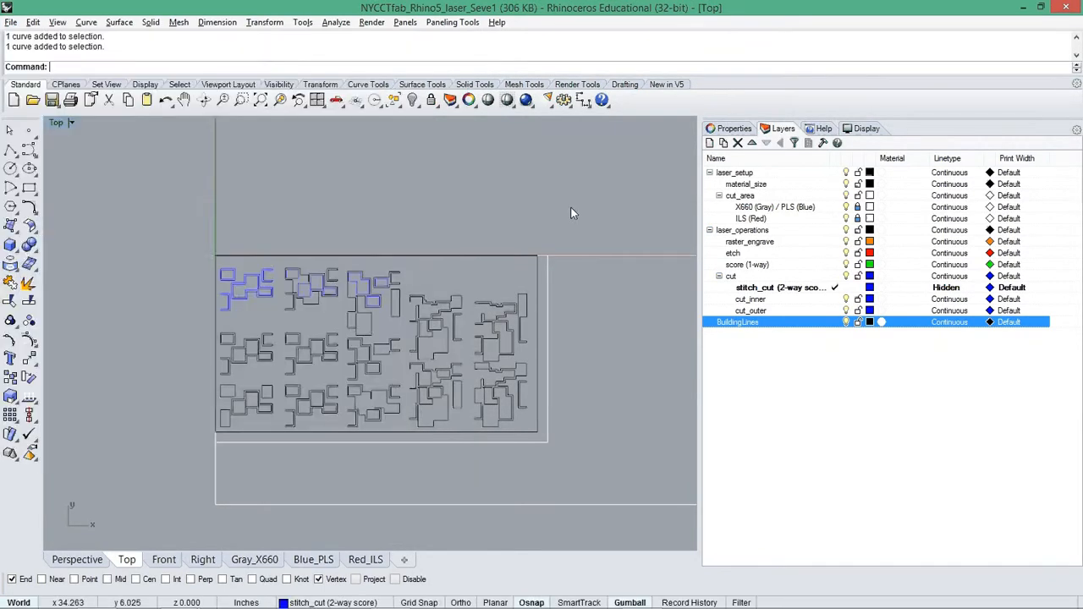
{"action": "scroll", "coordinate": [224, 215], "scroll_direction": "down", "scroll_amount": 4}
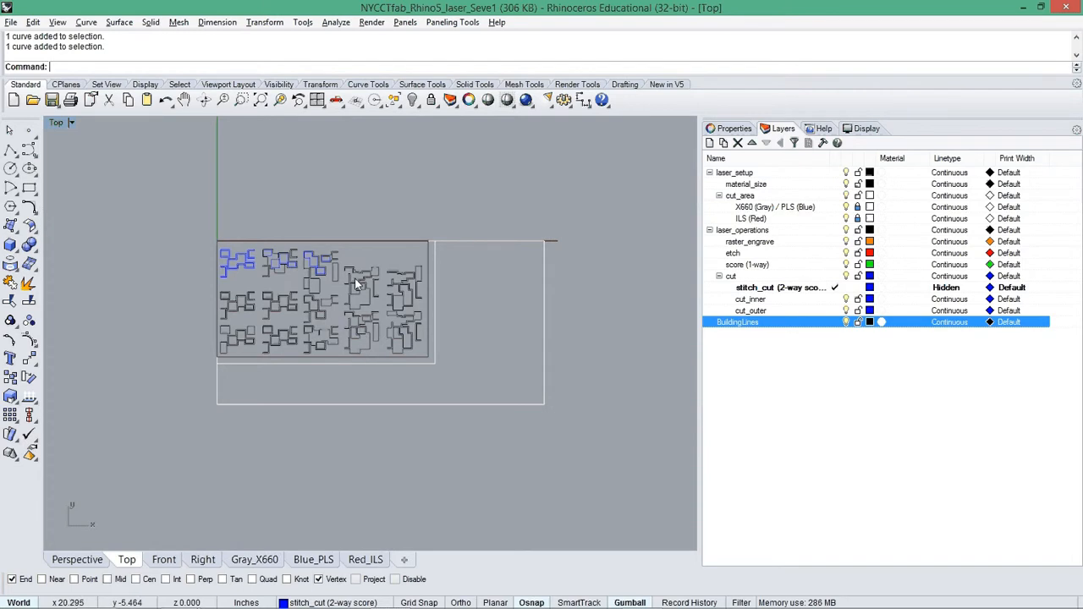
{"action": "scroll", "coordinate": [354, 280], "scroll_direction": "up", "scroll_amount": 5}
{"action": "scroll", "coordinate": [356, 283], "scroll_direction": "down", "scroll_amount": 6}
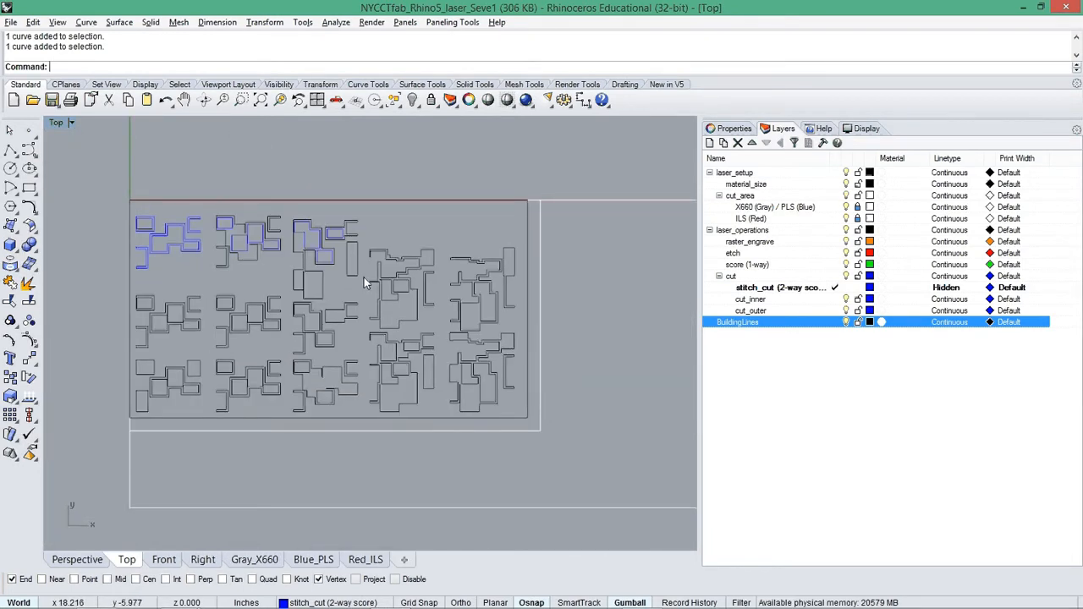
{"action": "scroll", "coordinate": [365, 282], "scroll_direction": "up", "scroll_amount": 5}
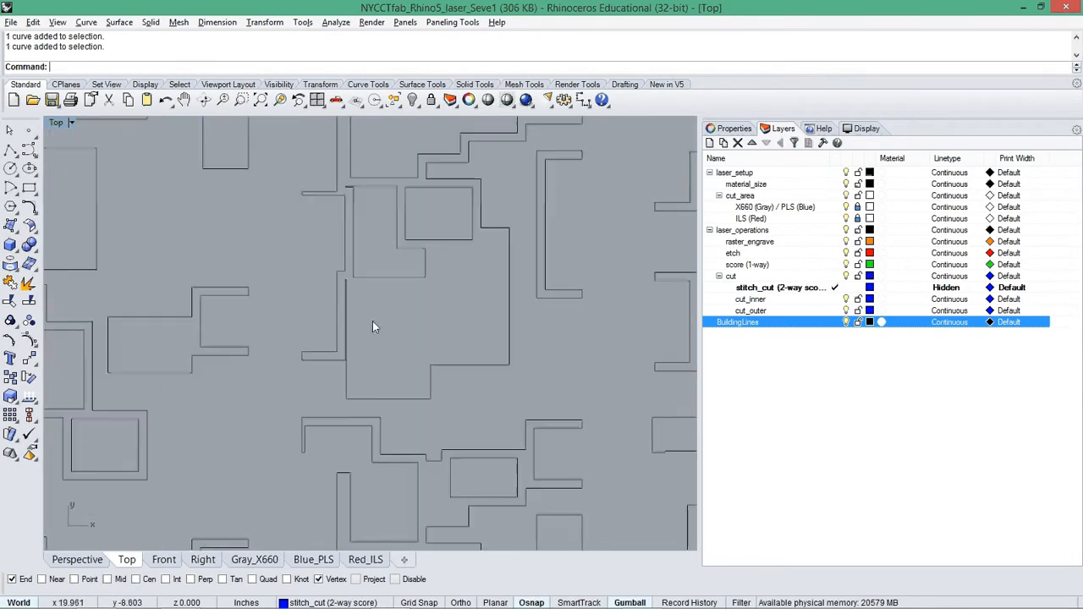
{"action": "scroll", "coordinate": [264, 347], "scroll_direction": "down", "scroll_amount": 3}
{"action": "scroll", "coordinate": [380, 327], "scroll_direction": "down", "scroll_amount": 3}
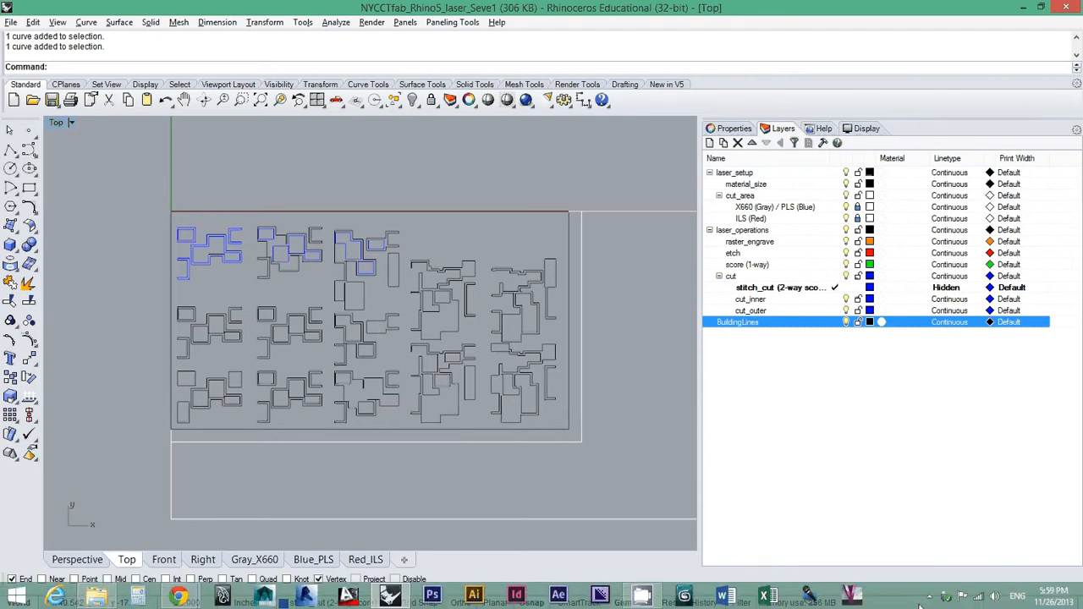
{"action": "left_click", "coordinate": [931, 597]}
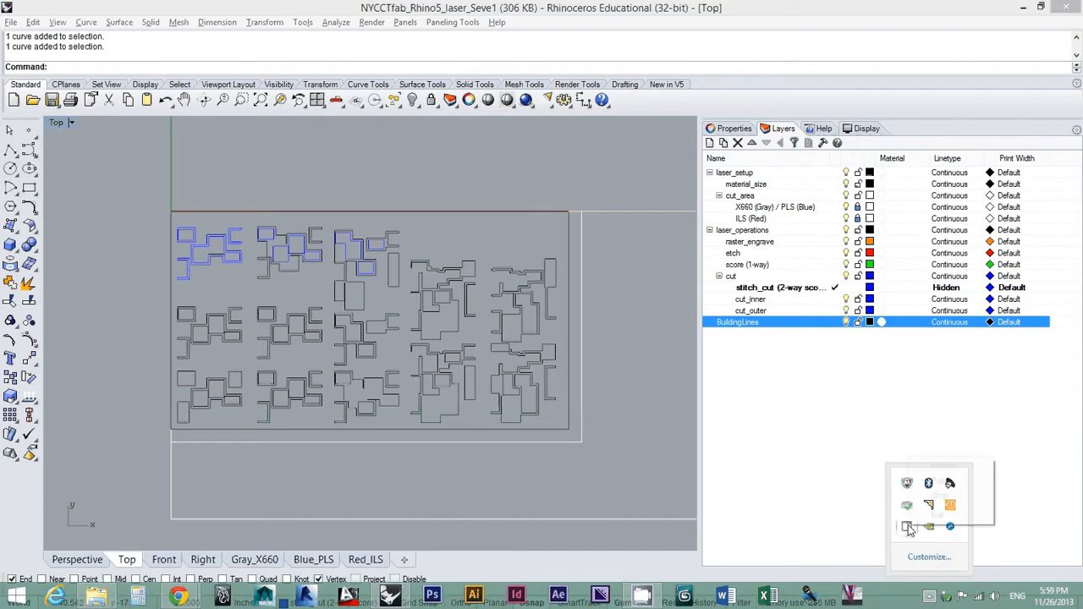